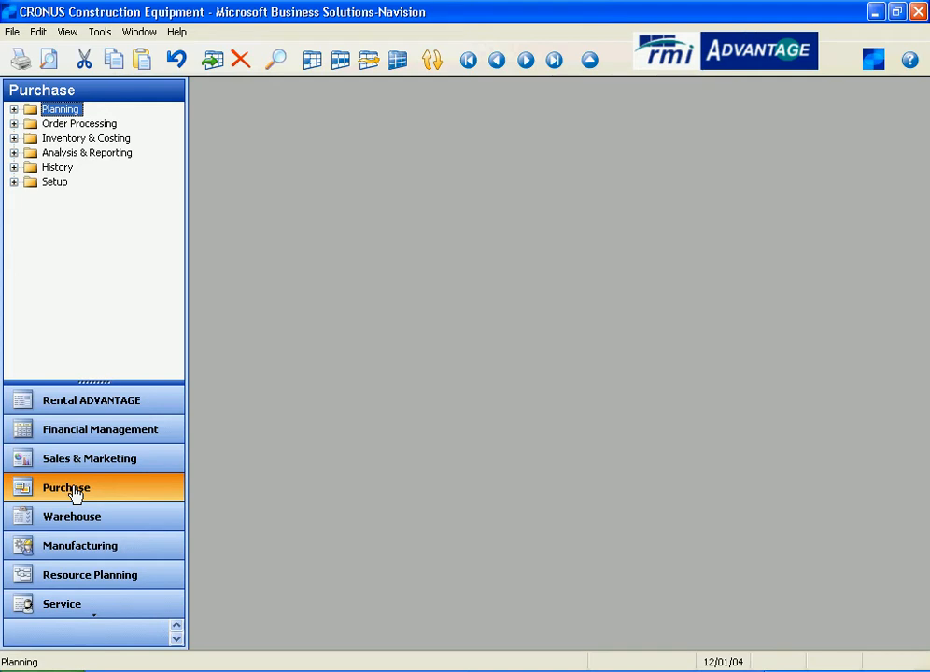
- Expand the Purchase Planning folder and open the Items card
{"action": "left_click", "coordinate": [59, 109]}
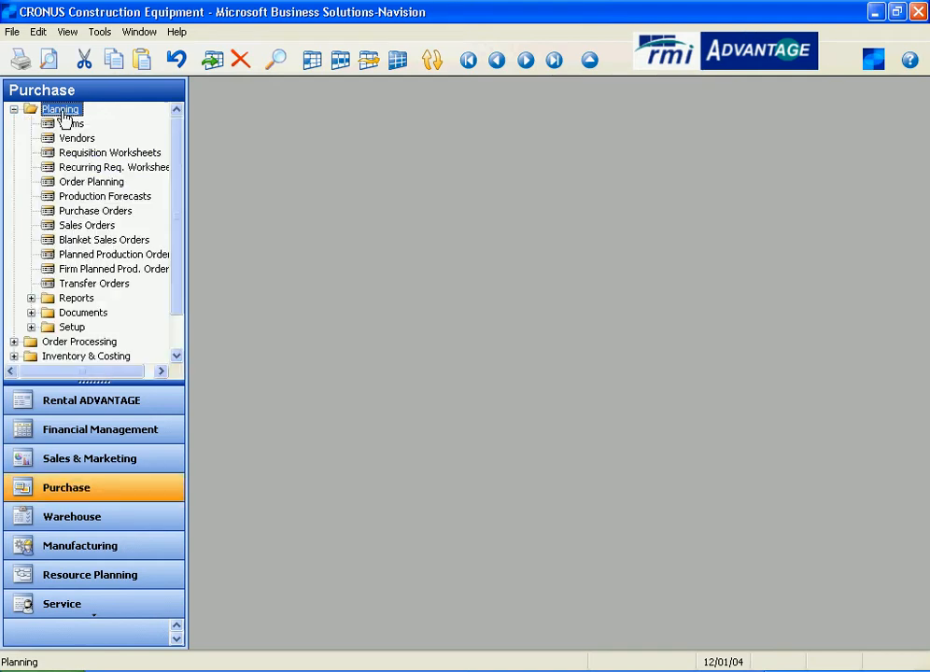
{"action": "left_click", "coordinate": [69, 125]}
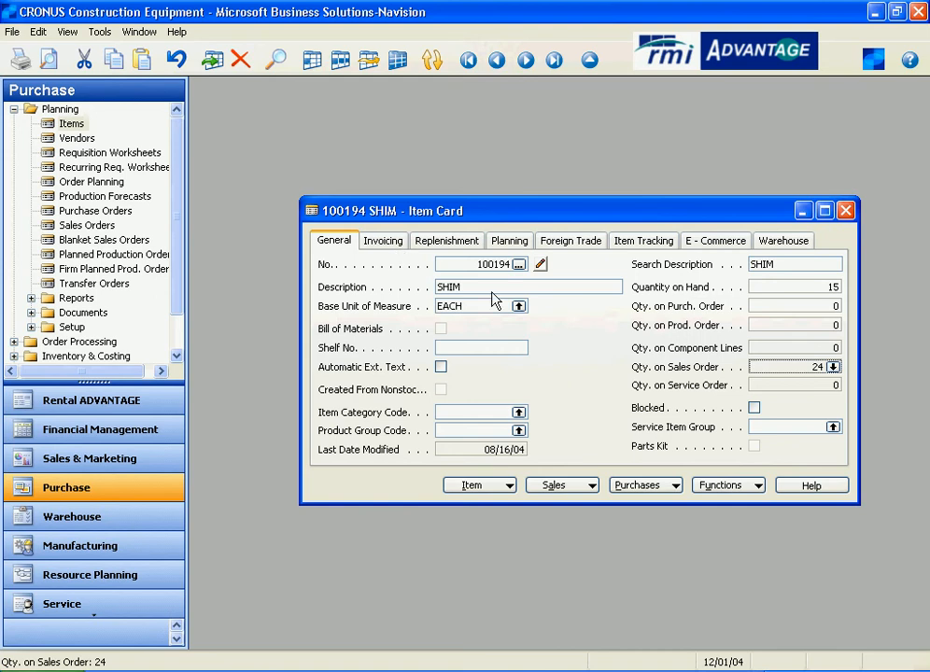
- Open the BOSTON stockkeeping unit card for item 100194 SHIM from the item's stockkeeping unit list
{"action": "left_click", "coordinate": [483, 488]}
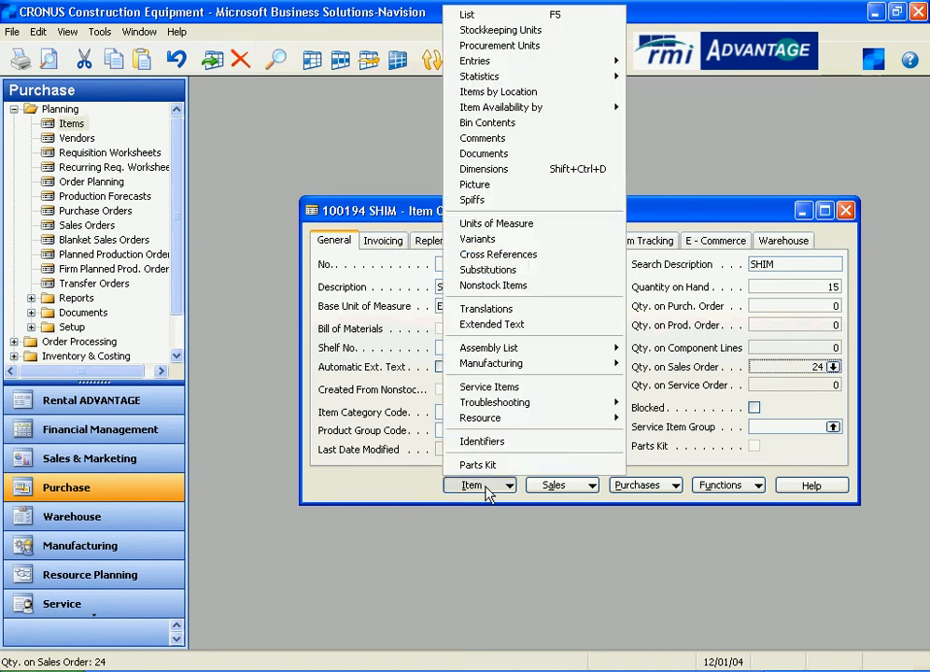
{"action": "left_click", "coordinate": [525, 36]}
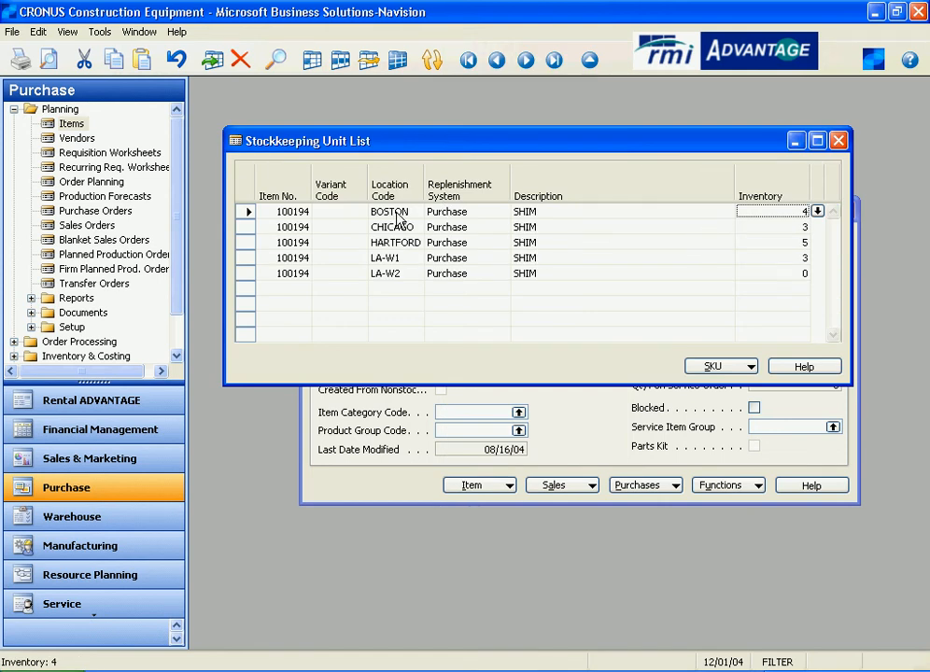
{"action": "left_click", "coordinate": [745, 368]}
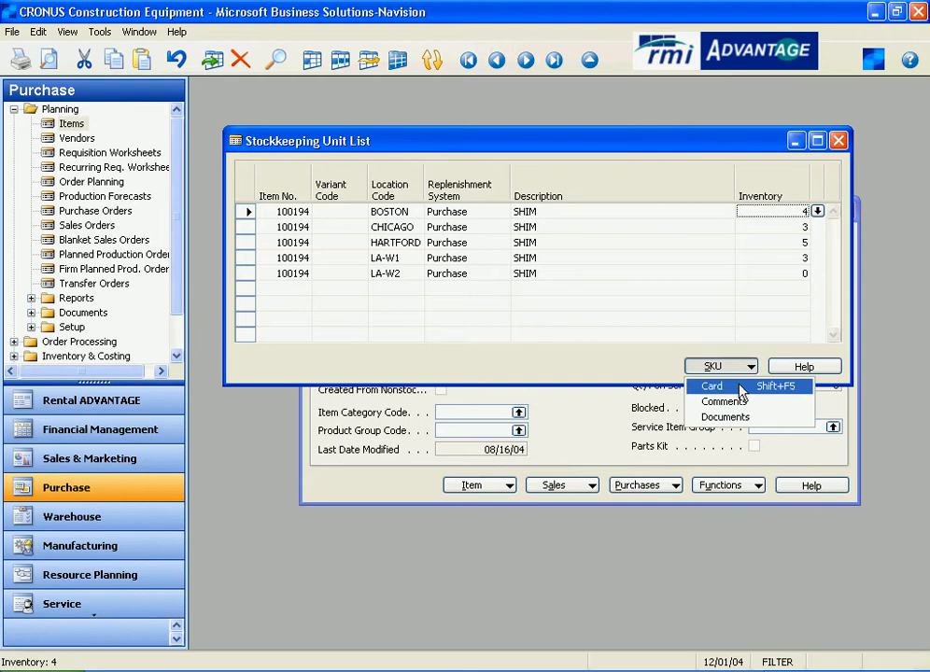
{"action": "left_click", "coordinate": [712, 385]}
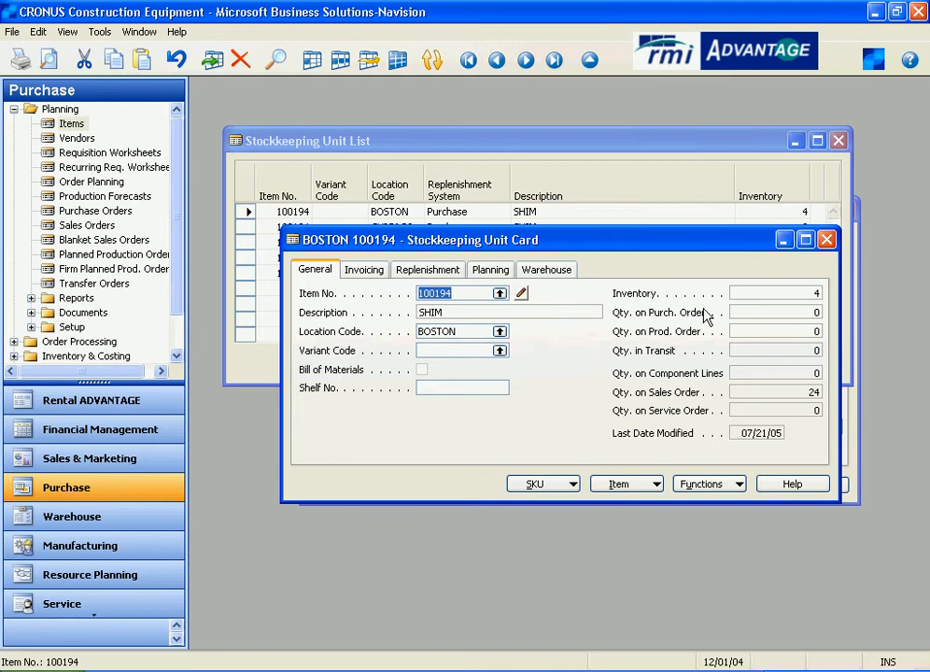
- Drill into the BOSTON SKU's inventory to view its item ledger entries, then close them
{"action": "left_click", "coordinate": [753, 297]}
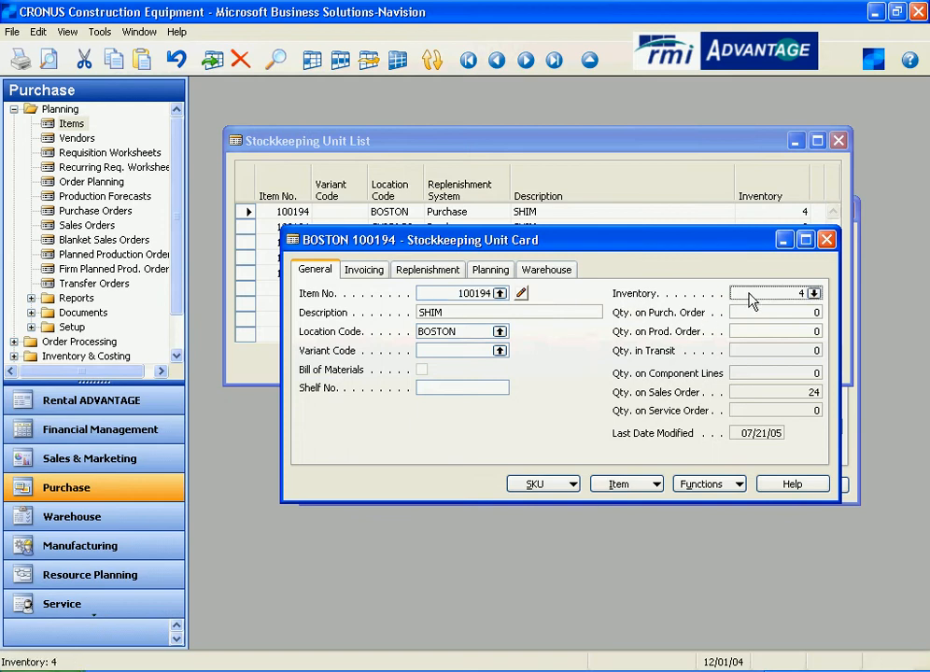
{"action": "left_click", "coordinate": [813, 293]}
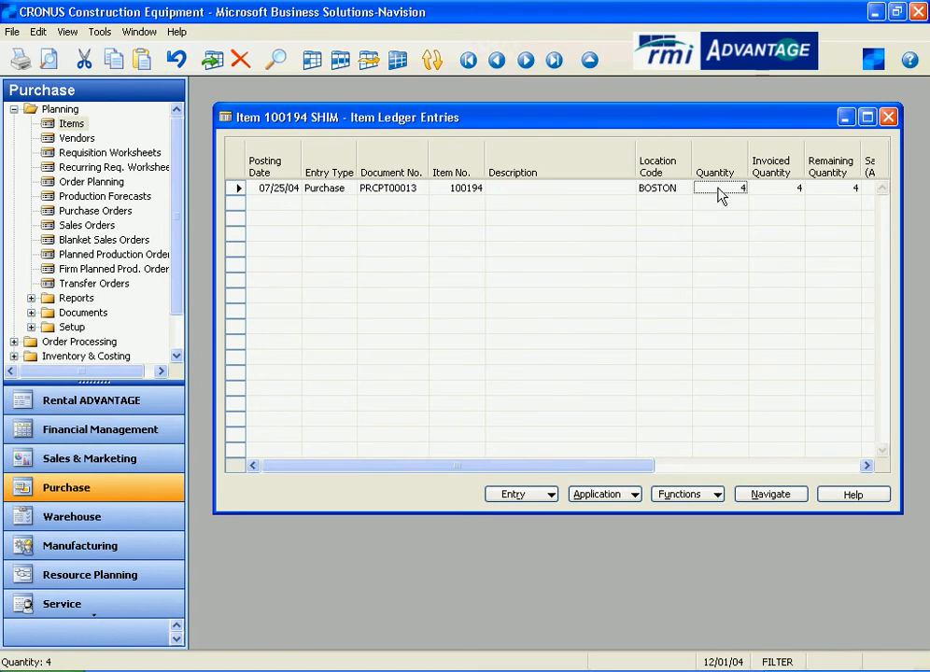
{"action": "left_click", "coordinate": [888, 117]}
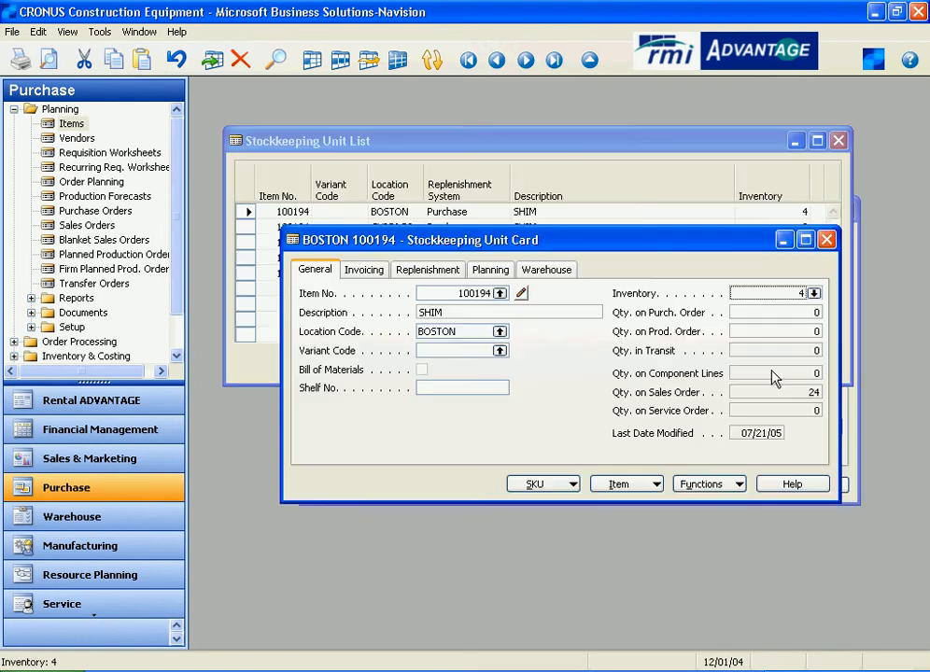
- Drill into the SKU's quantity on sales order and examine the sales lines' documents, quantities and shipment dates, then close them
{"action": "left_click", "coordinate": [697, 399]}
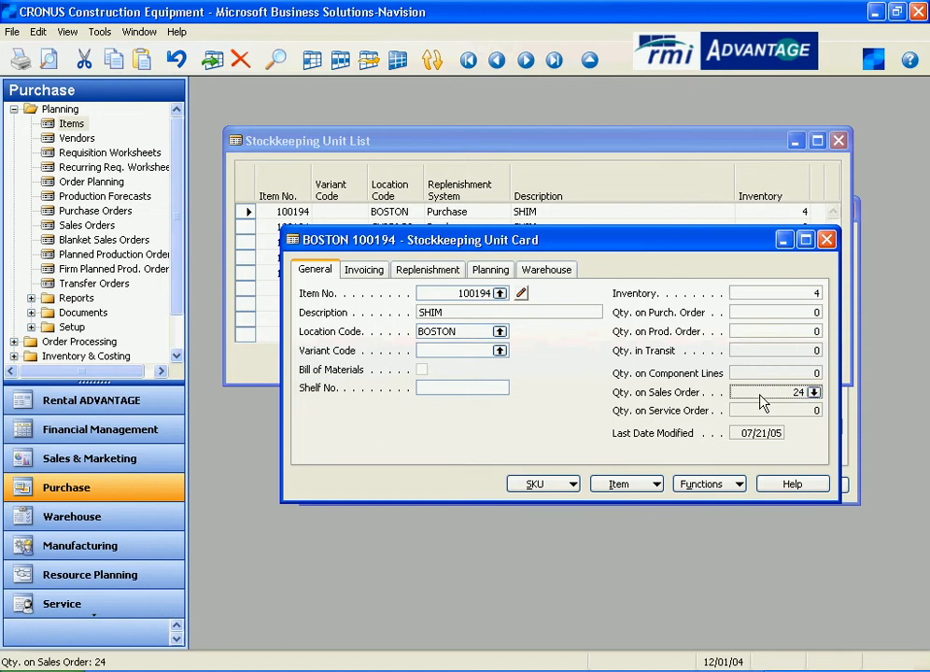
{"action": "left_click", "coordinate": [814, 393]}
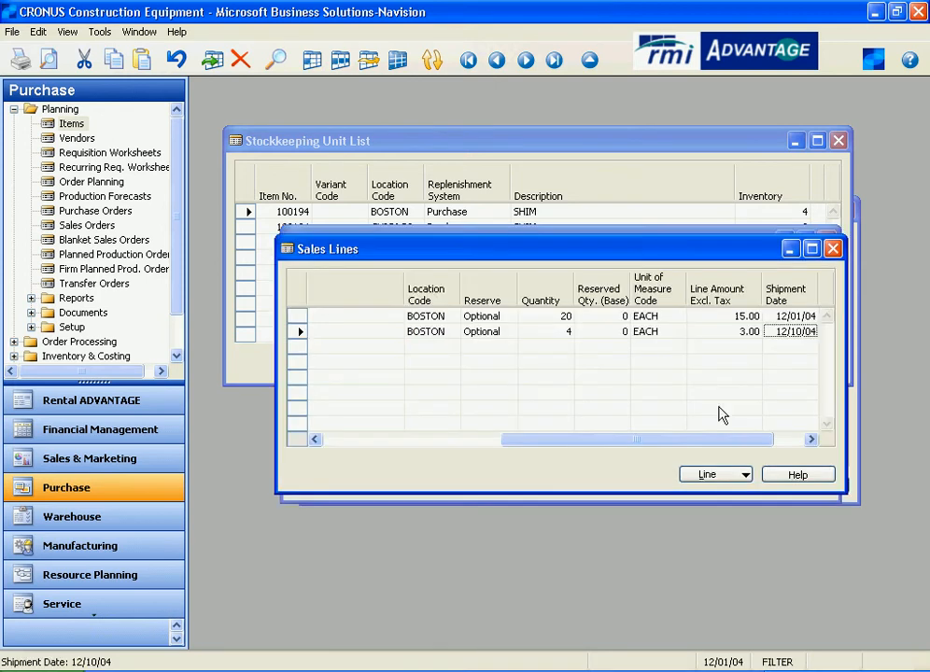
{"action": "left_click_drag", "start_coordinate": [556, 439], "coordinate": [341, 440]}
{"action": "left_click", "coordinate": [338, 317]}
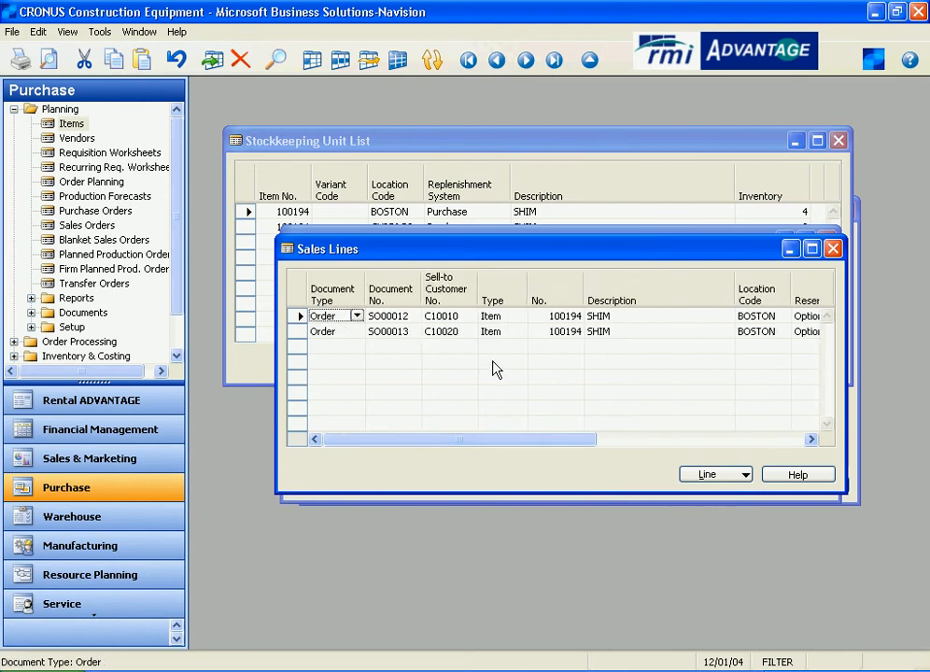
{"action": "left_click_drag", "start_coordinate": [584, 446], "coordinate": [690, 444]}
{"action": "left_click", "coordinate": [658, 317]}
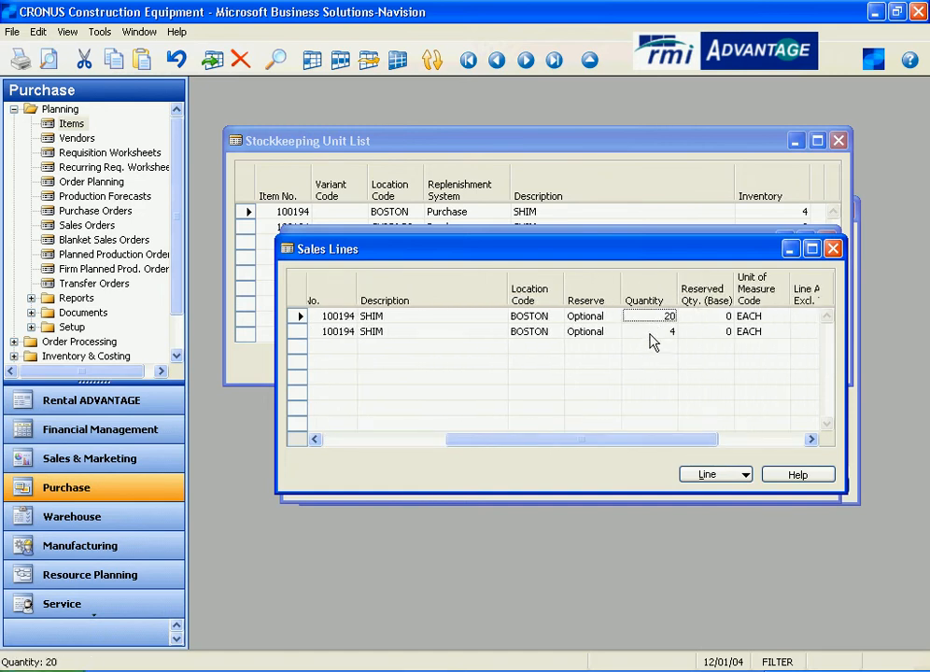
{"action": "left_click", "coordinate": [651, 334]}
{"action": "left_click_drag", "start_coordinate": [665, 447], "coordinate": [789, 446]}
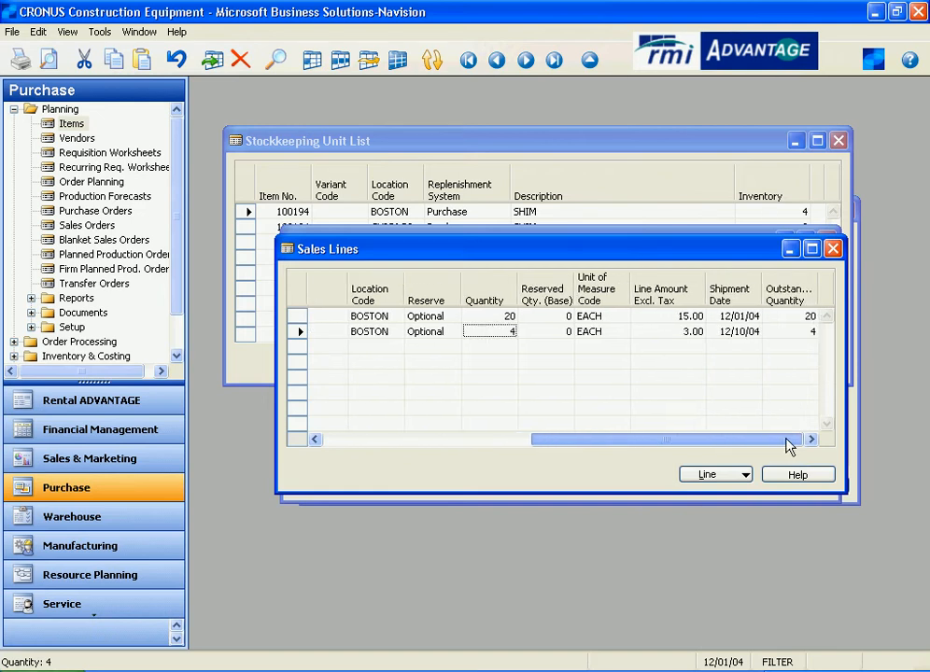
{"action": "left_click", "coordinate": [753, 318]}
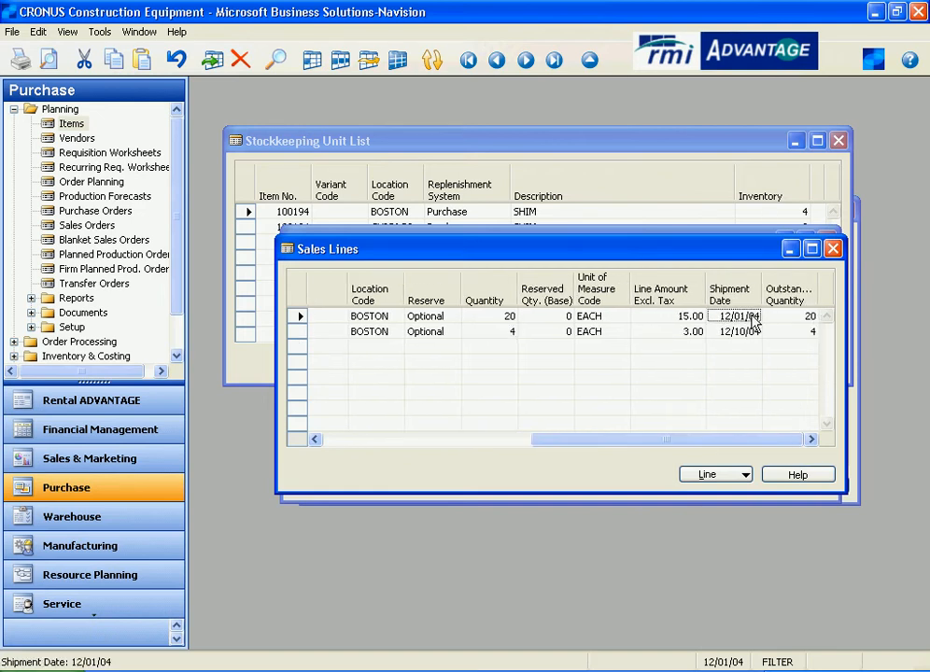
{"action": "left_click", "coordinate": [739, 334]}
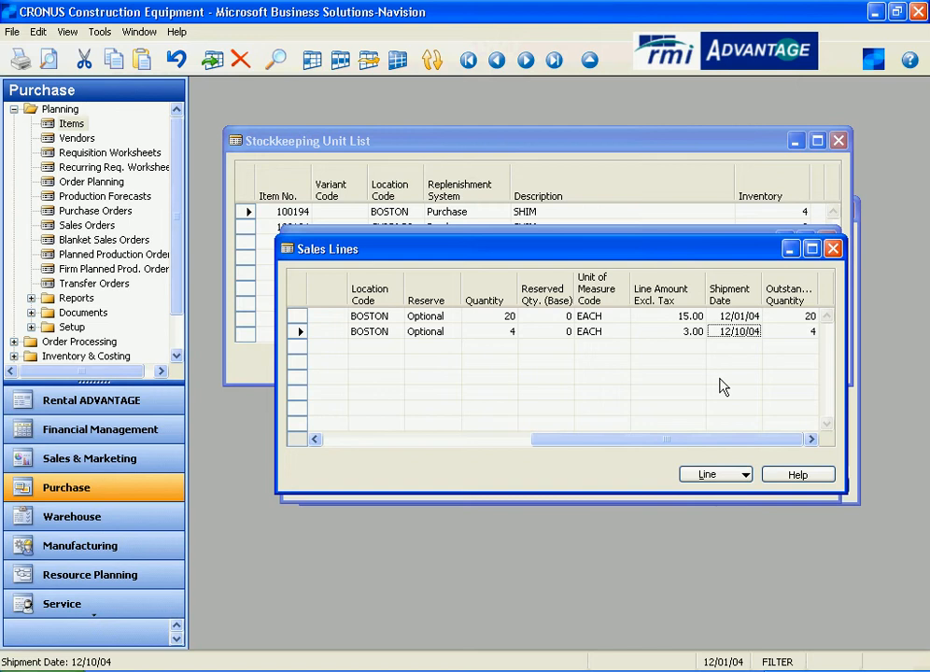
{"action": "left_click", "coordinate": [833, 249]}
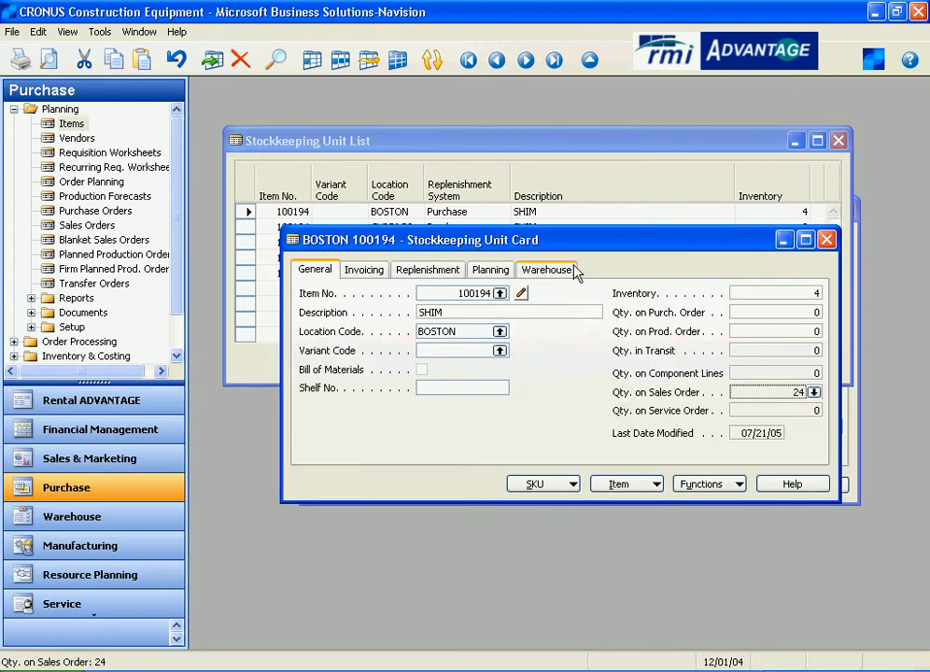
- Review the SKU's planning settings, including reordering policy, reorder cycle and reorder quantity
{"action": "left_click", "coordinate": [492, 273]}
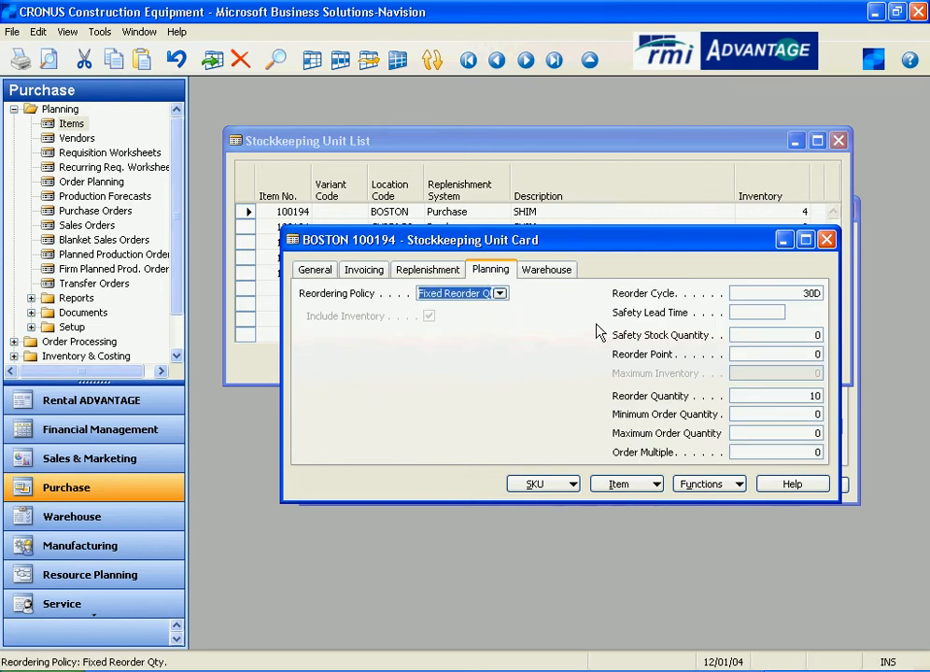
{"action": "left_click", "coordinate": [777, 294]}
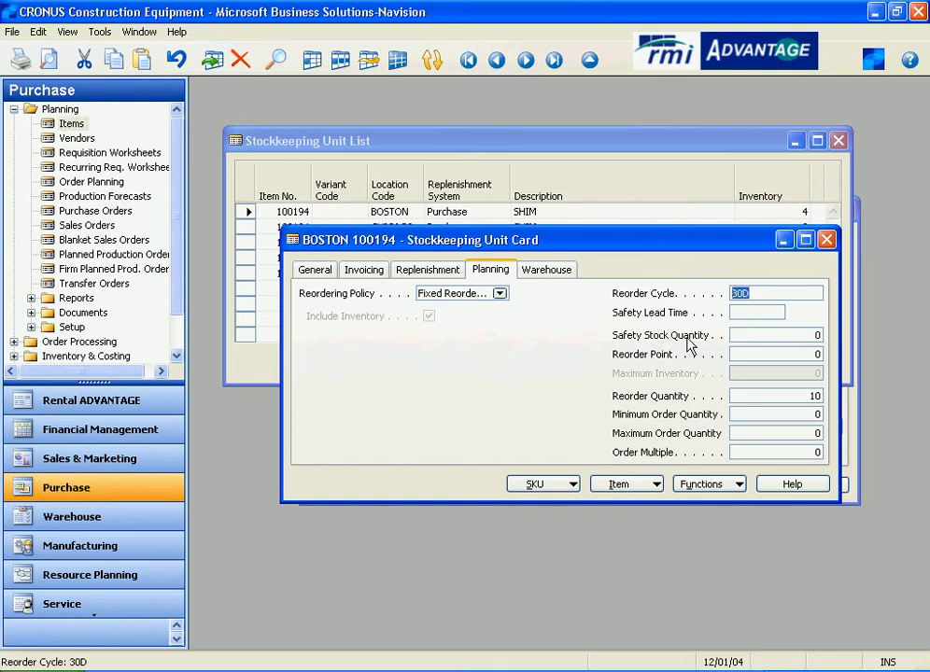
{"action": "left_click", "coordinate": [791, 396]}
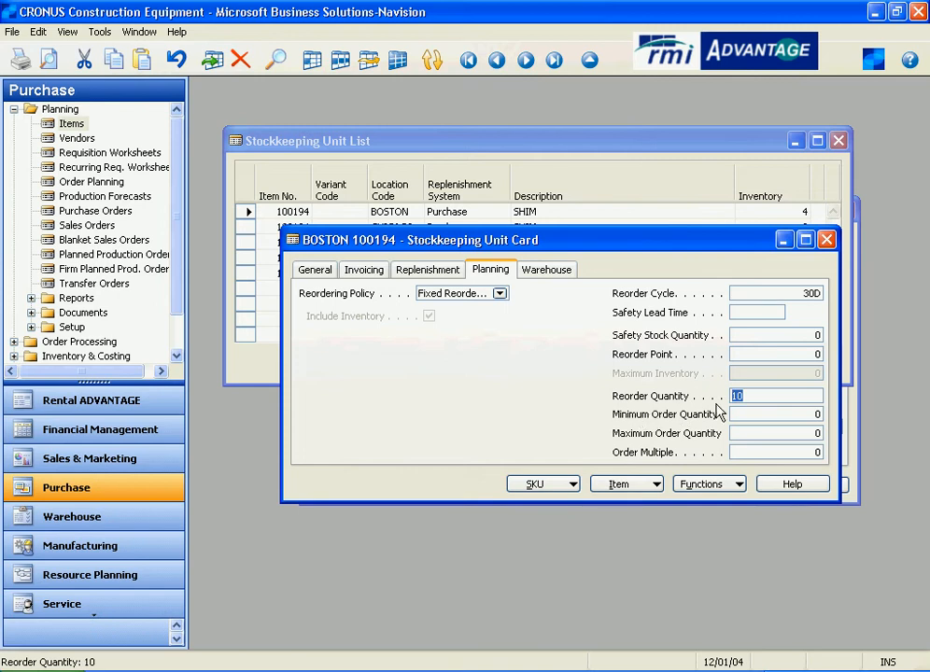
{"action": "left_click", "coordinate": [749, 396]}
- Close the BOSTON stockkeeping unit card and the stockkeeping unit list
{"action": "left_click", "coordinate": [329, 276]}
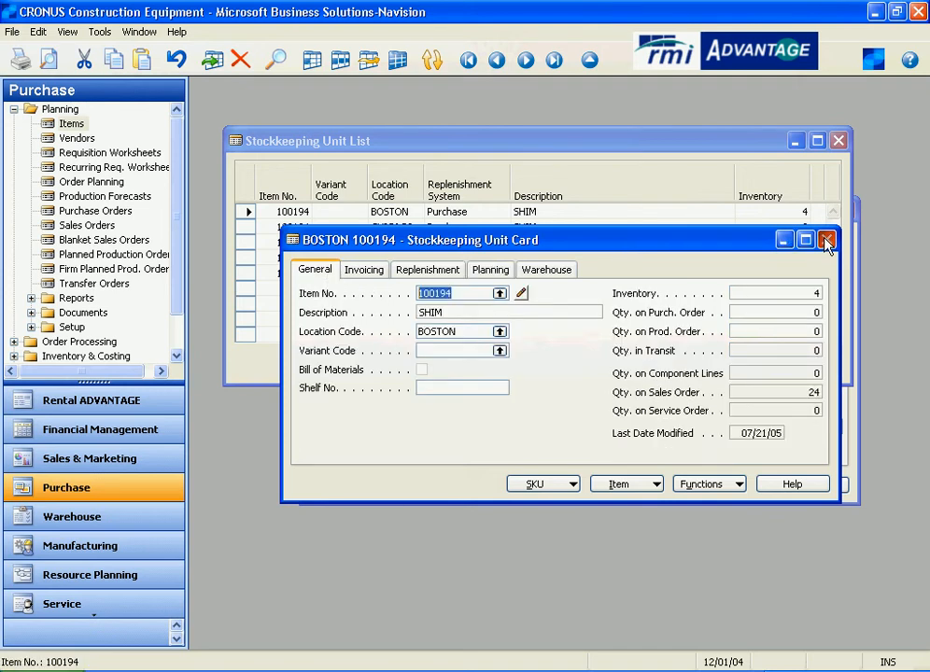
{"action": "left_click", "coordinate": [826, 241]}
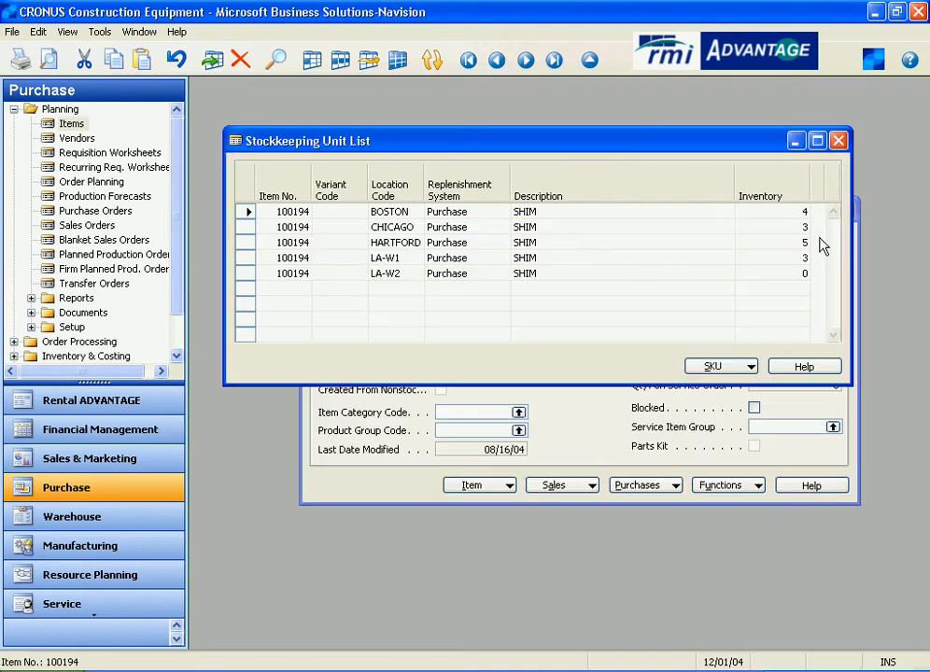
{"action": "left_click", "coordinate": [839, 141]}
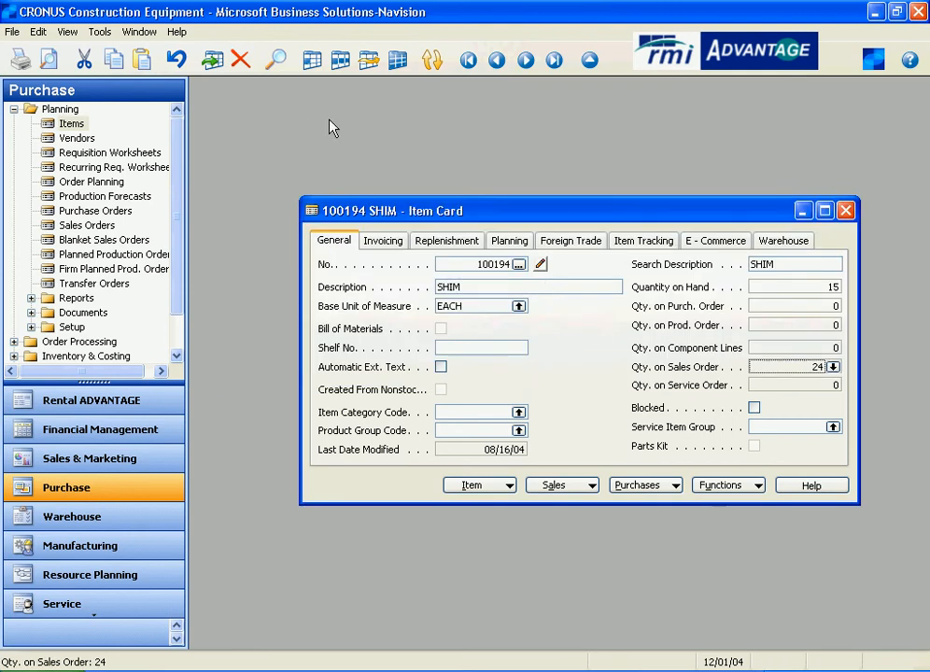
- Look up the item list and open the item card for 103890 PIN
{"action": "left_click", "coordinate": [590, 59]}
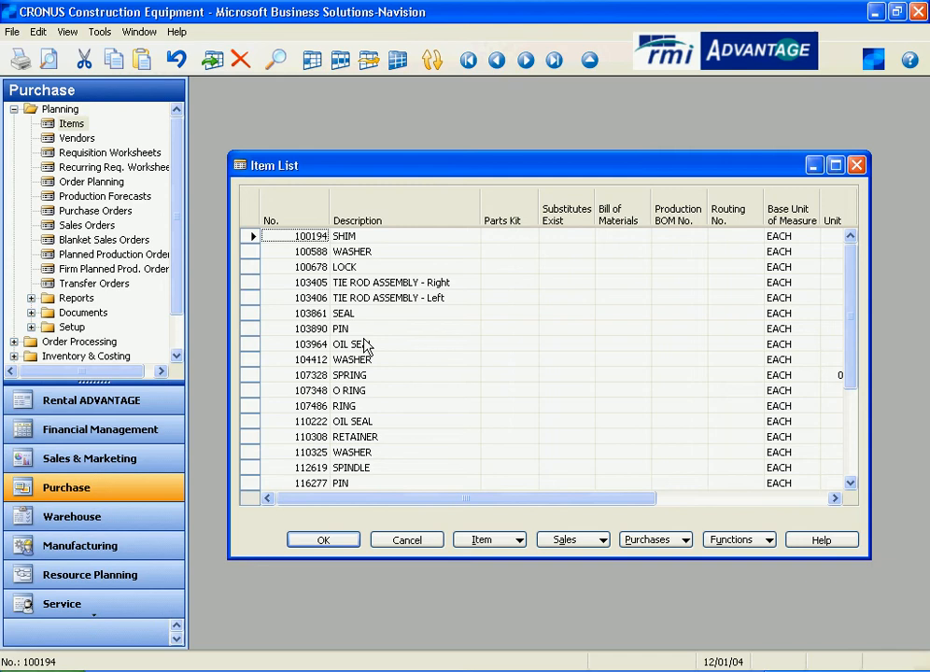
{"action": "left_click", "coordinate": [287, 331]}
{"action": "left_click", "coordinate": [341, 541]}
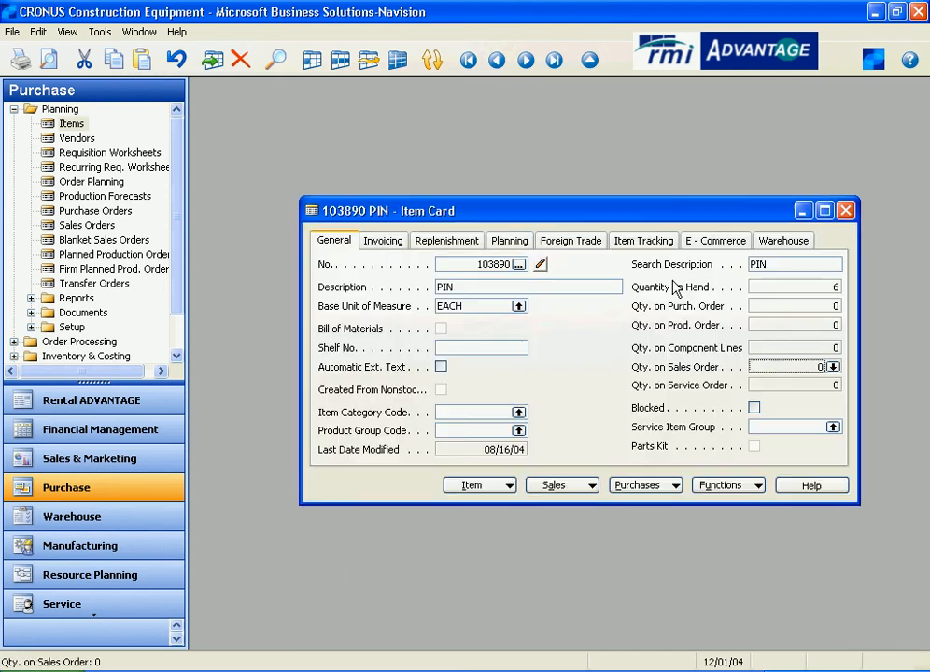
- Open the BOSTON stockkeeping unit card for item 103890 PIN from its stockkeeping unit list
{"action": "left_click", "coordinate": [504, 485]}
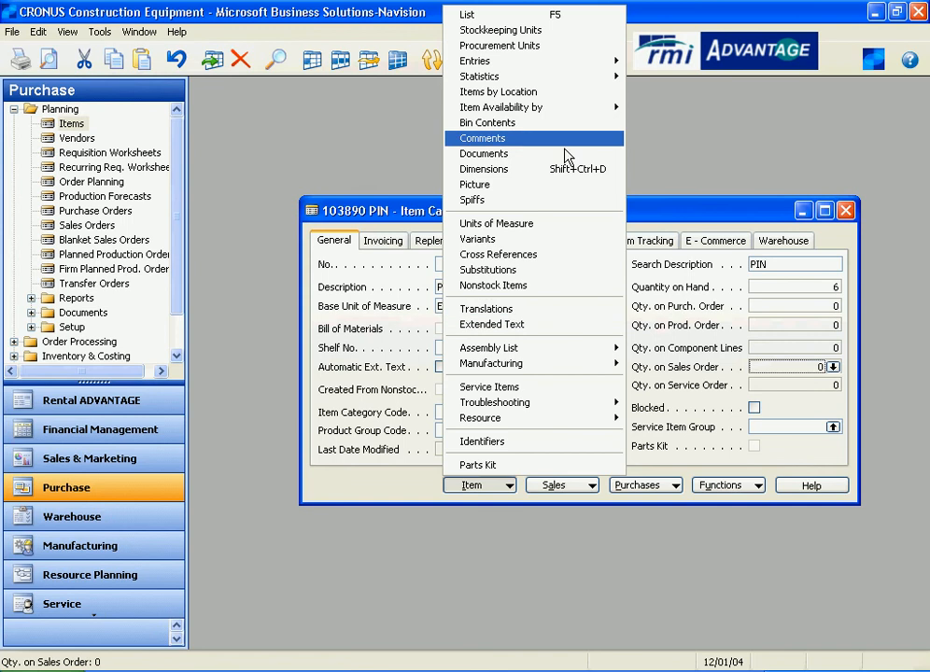
{"action": "left_click", "coordinate": [560, 30]}
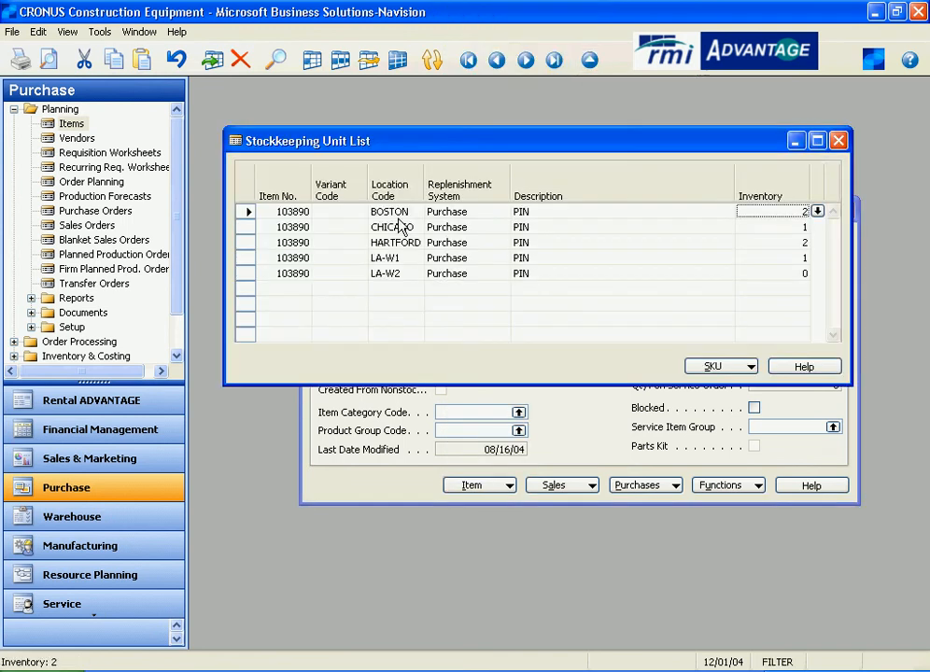
{"action": "left_click", "coordinate": [738, 367]}
{"action": "left_click", "coordinate": [735, 388]}
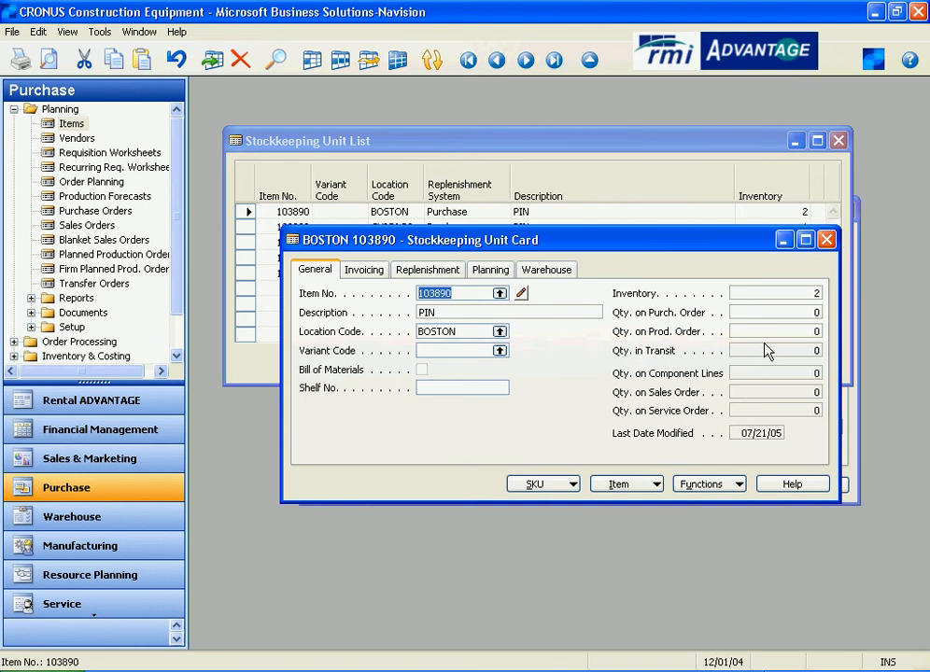
- Drill into the PIN SKU's inventory to view its item ledger entries, then close them
{"action": "left_click", "coordinate": [792, 295]}
{"action": "left_click", "coordinate": [814, 294]}
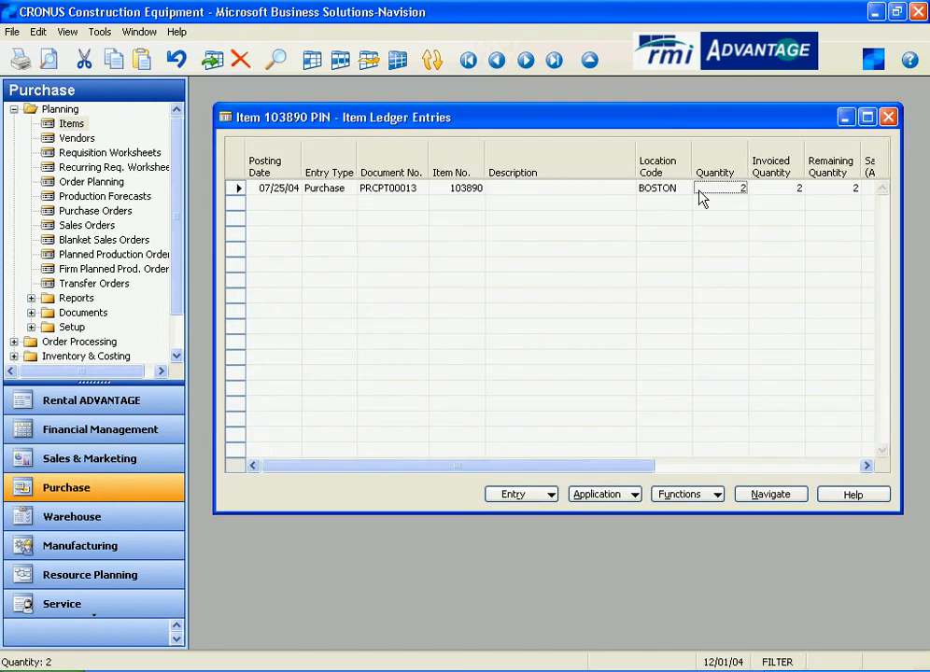
{"action": "left_click", "coordinate": [888, 117]}
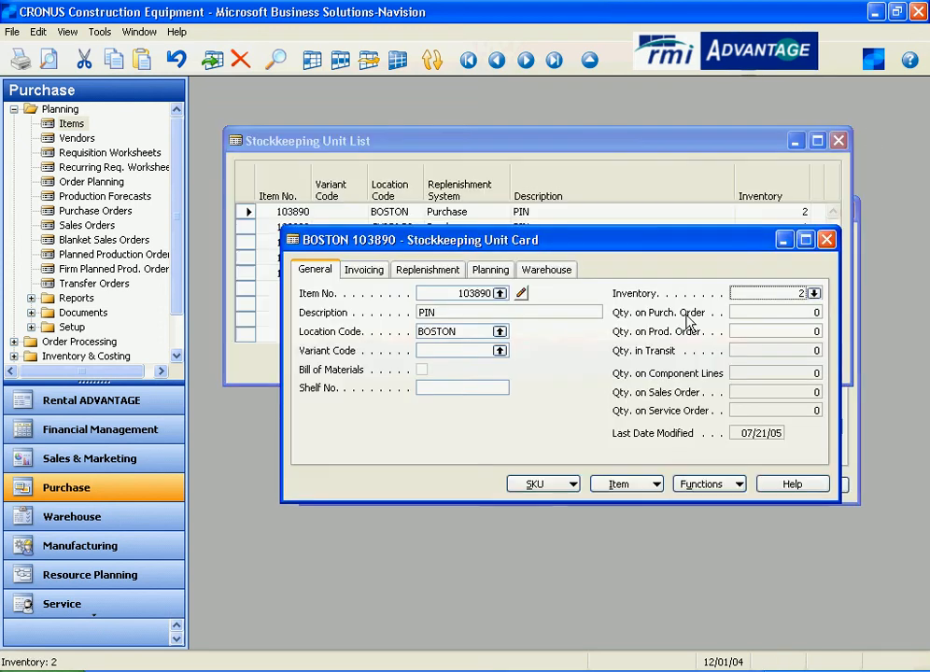
- Review the PIN SKU's planning settings, focusing on reorder point and reorder quantity
{"action": "left_click", "coordinate": [490, 269]}
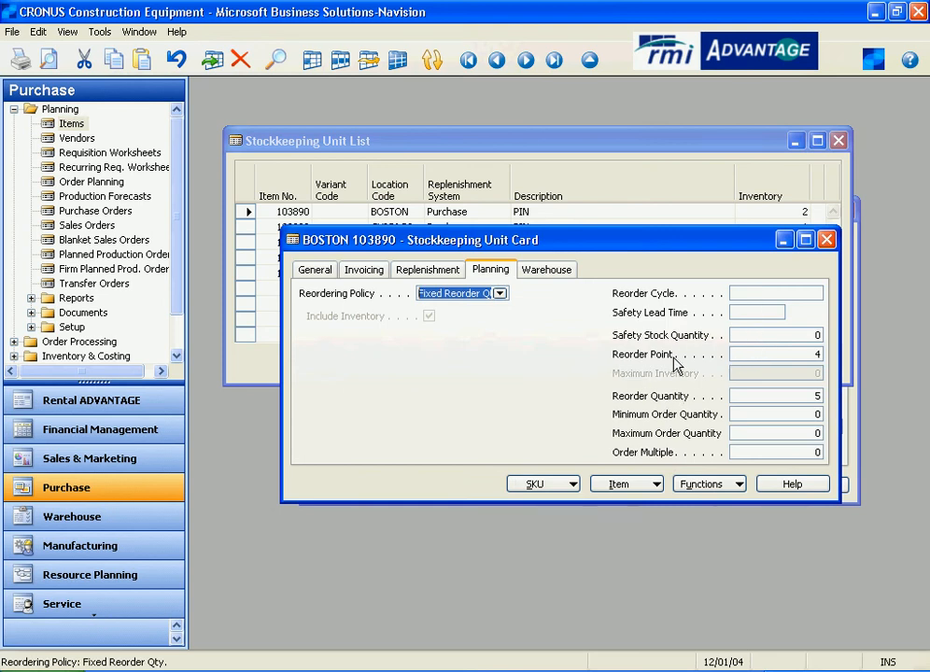
{"action": "left_click", "coordinate": [773, 356]}
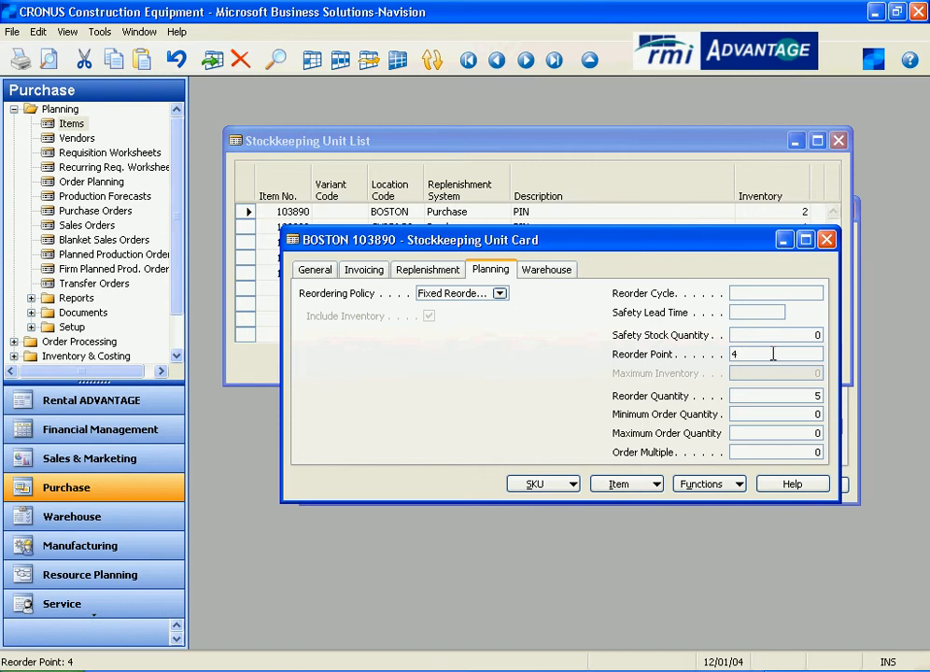
{"action": "double_click", "coordinate": [735, 354]}
{"action": "left_click", "coordinate": [767, 396]}
{"action": "left_click", "coordinate": [752, 352]}
- Compare the PIN SKU's inventory on the general page with its reorder point and reorder quantity
{"action": "left_click", "coordinate": [315, 269]}
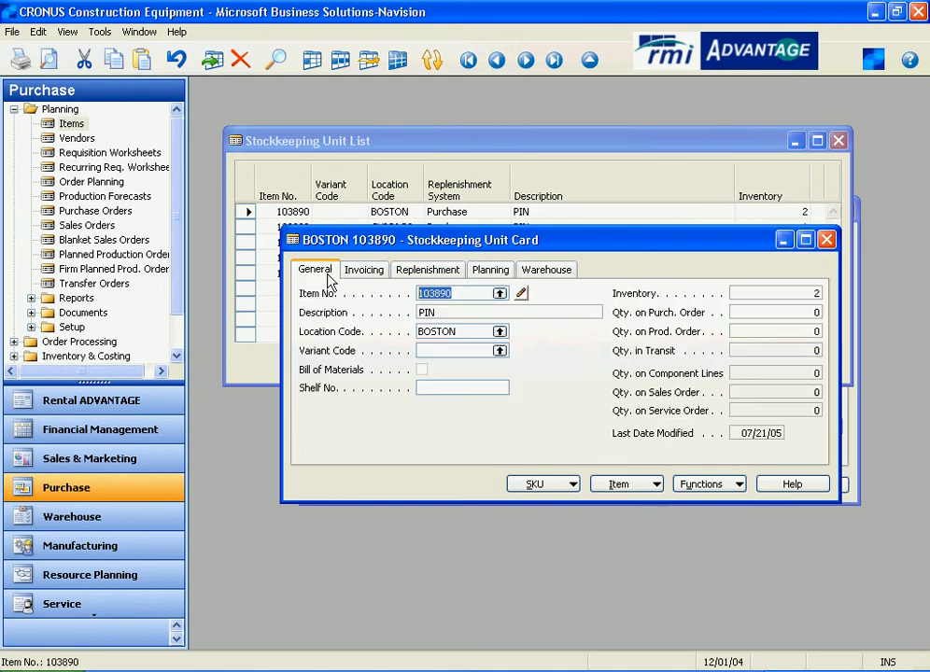
{"action": "left_click", "coordinate": [812, 304]}
{"action": "left_click", "coordinate": [492, 270]}
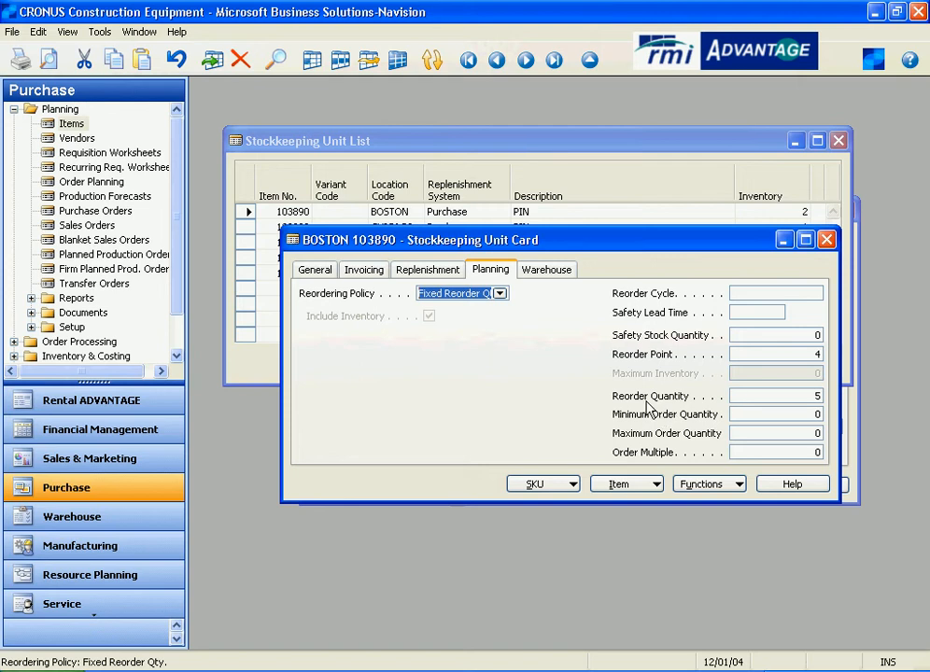
{"action": "left_click", "coordinate": [748, 396]}
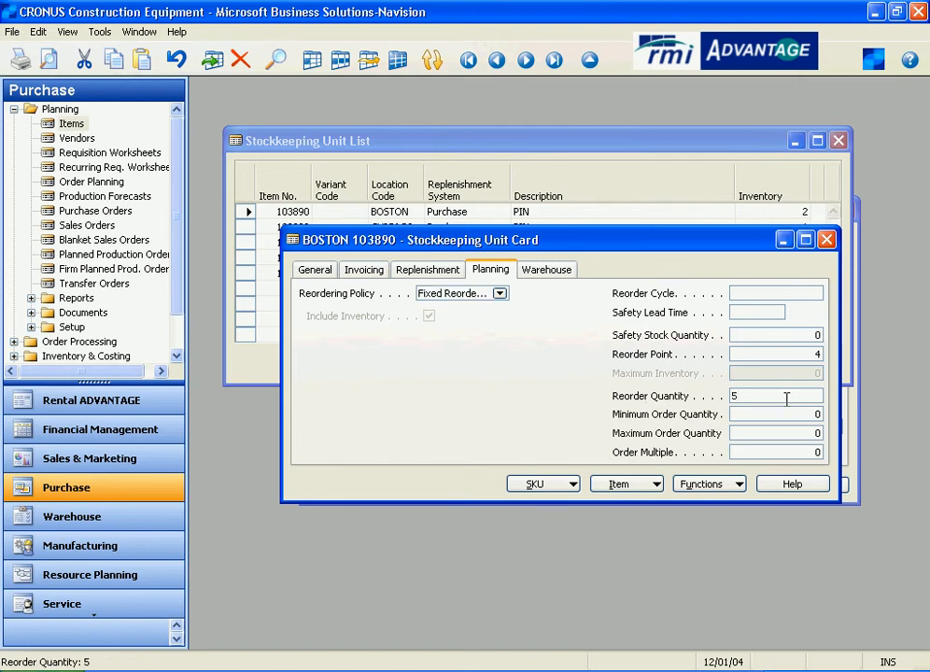
- Close the PIN stockkeeping unit card and list, and open the item list
{"action": "left_click", "coordinate": [827, 242]}
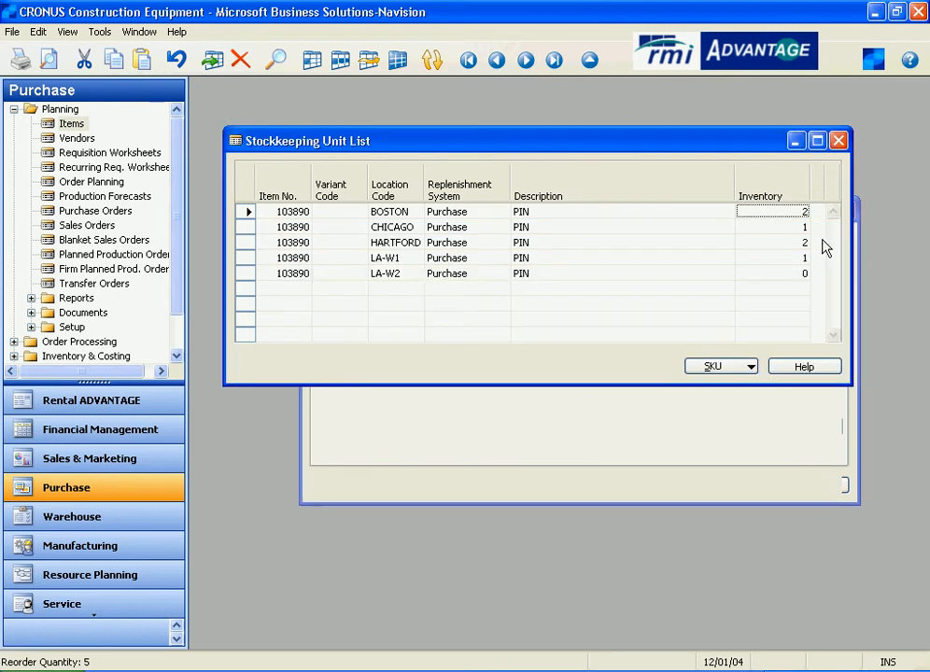
{"action": "left_click", "coordinate": [837, 142]}
{"action": "left_click", "coordinate": [586, 62]}
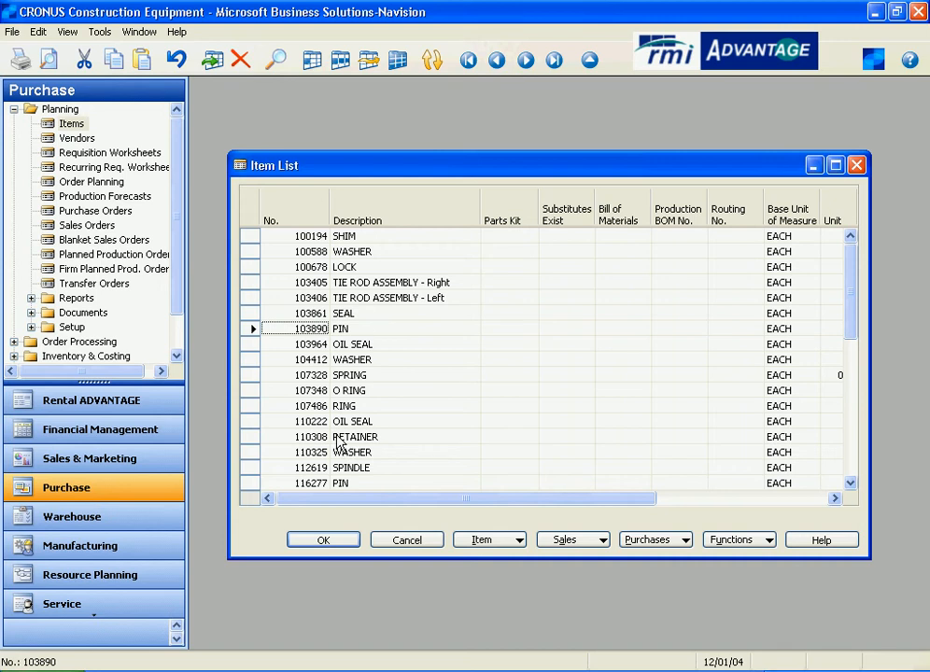
- Find item 110222 in the item list and open its OIL SEAL item card
{"action": "key", "text": "ctrl+f"}
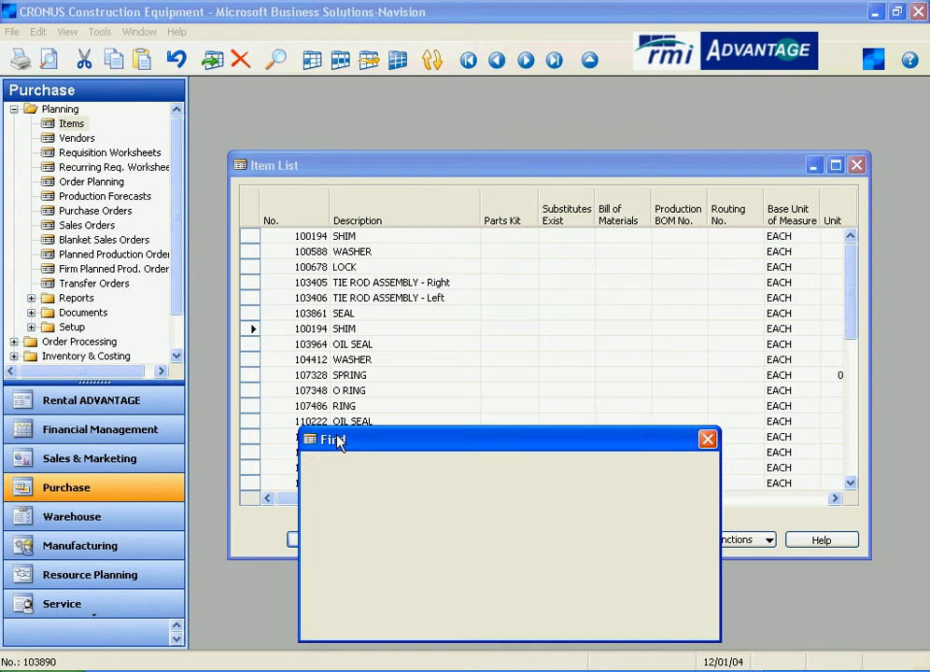
{"action": "type", "text": "110222"}
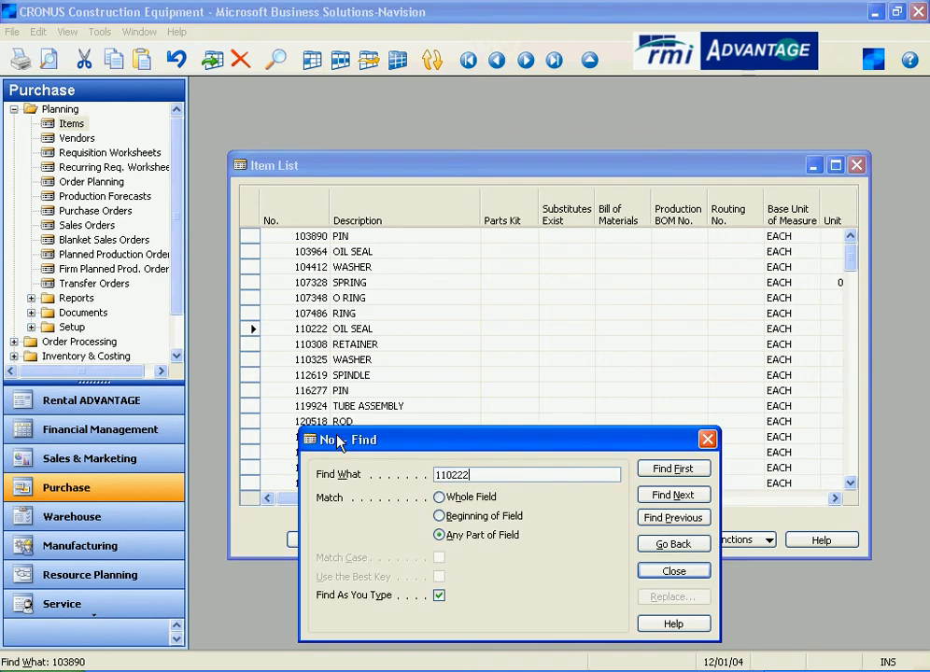
{"action": "key", "text": "Escape"}
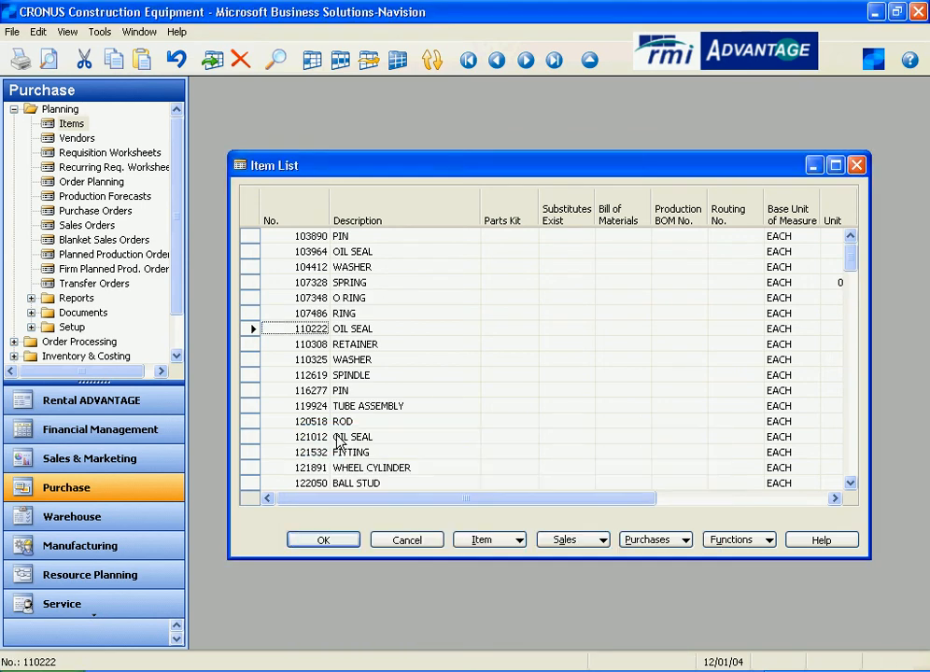
{"action": "key", "text": "shift+F5"}
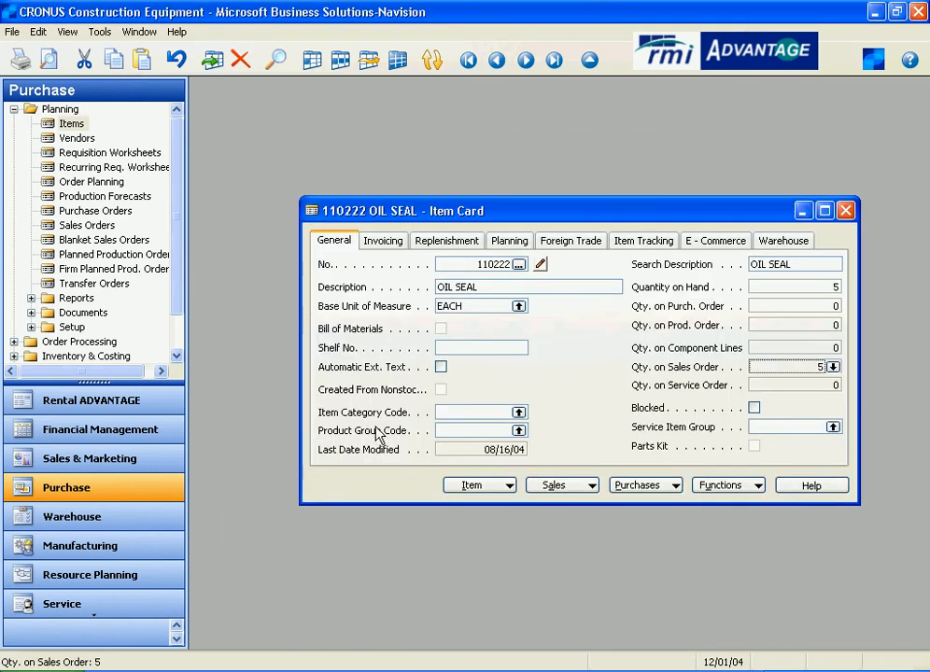
- Open the stockkeeping units for item 110222 and open the BOSTON stockkeeping unit card
{"action": "left_click", "coordinate": [475, 486]}
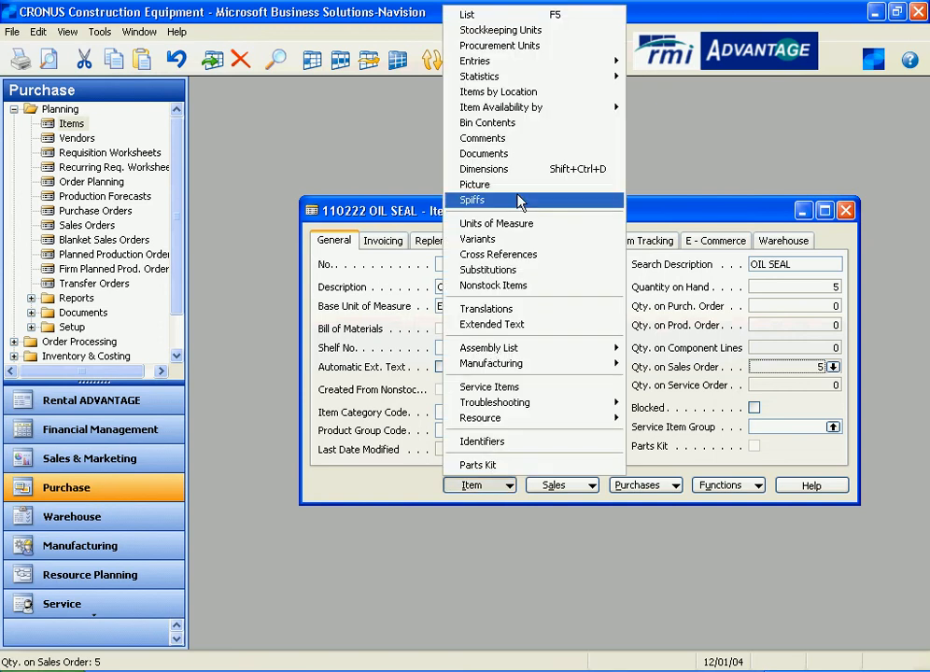
{"action": "left_click", "coordinate": [529, 33]}
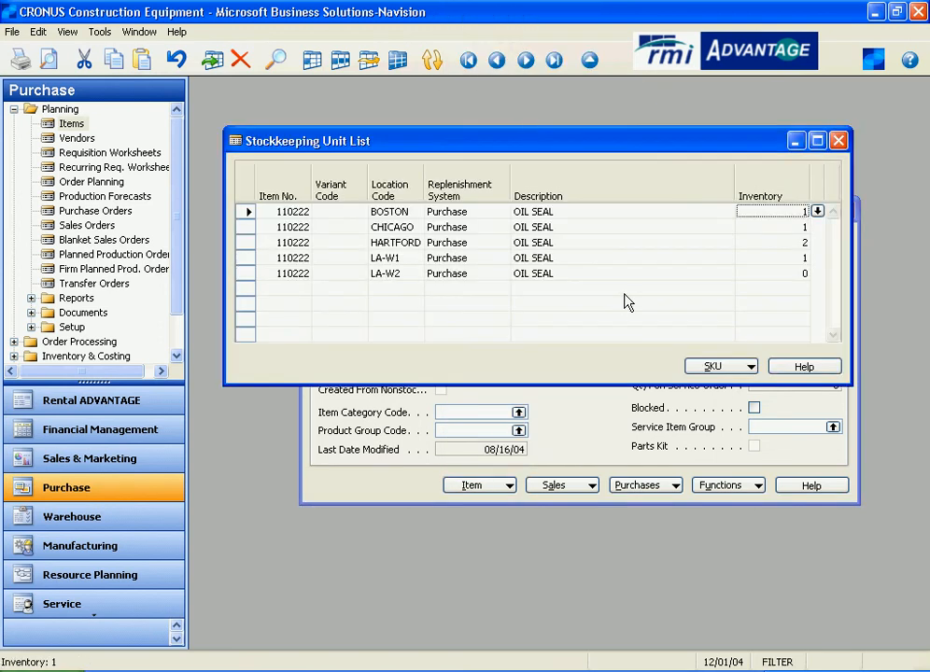
{"action": "left_click", "coordinate": [734, 370]}
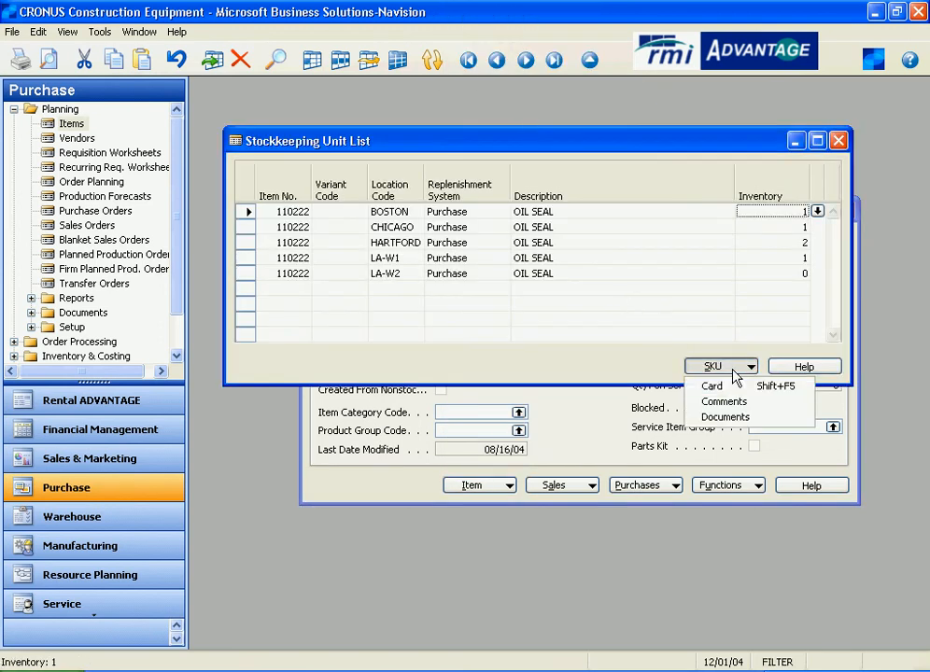
{"action": "left_click", "coordinate": [734, 390]}
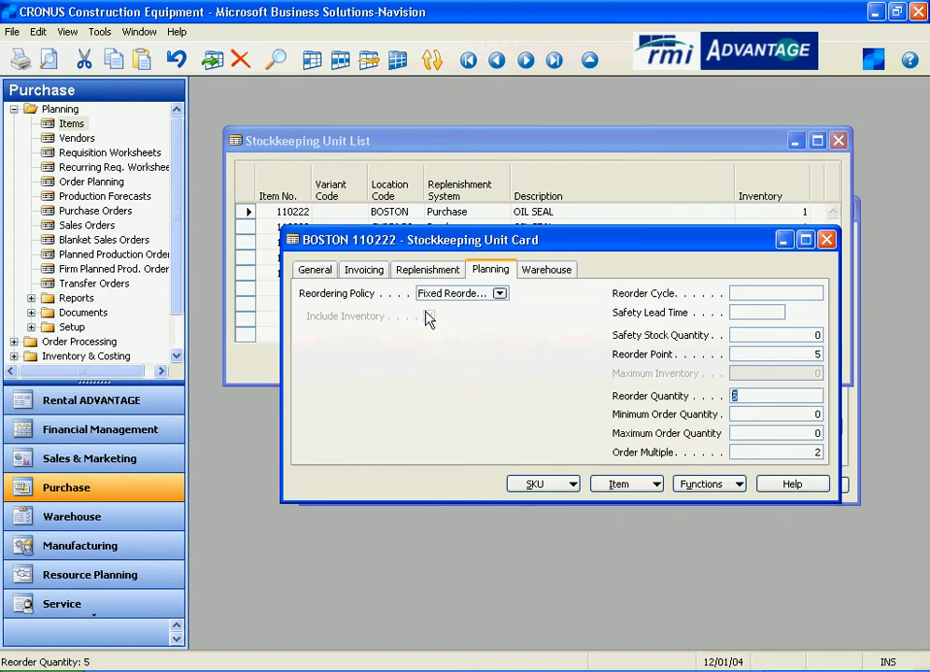
- Review the OIL SEAL SKU's inventory and drill into its quantity on sales order to view the sales lines, then close them
{"action": "left_click", "coordinate": [305, 272]}
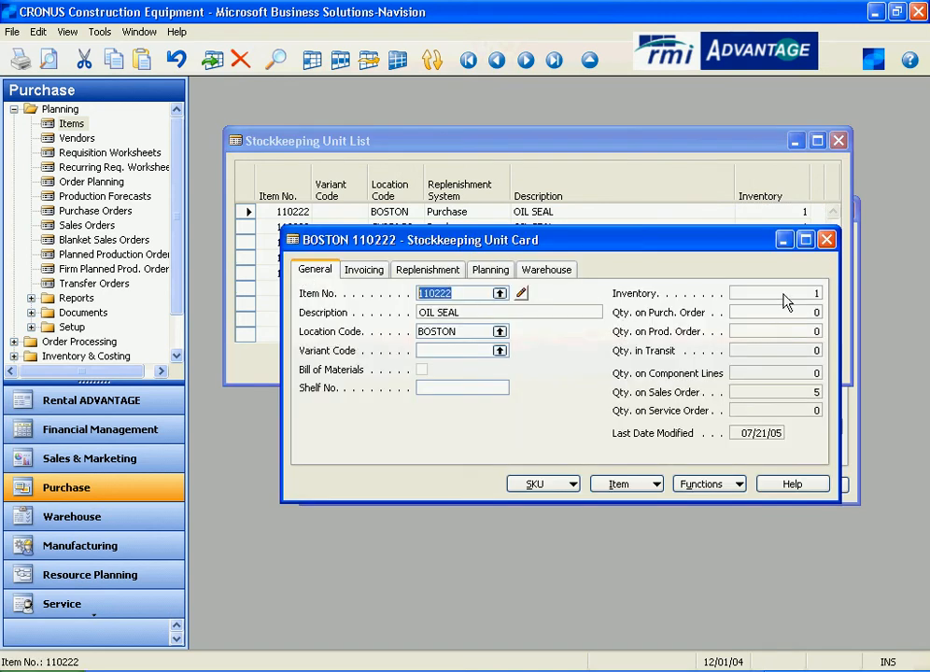
{"action": "left_click", "coordinate": [787, 296]}
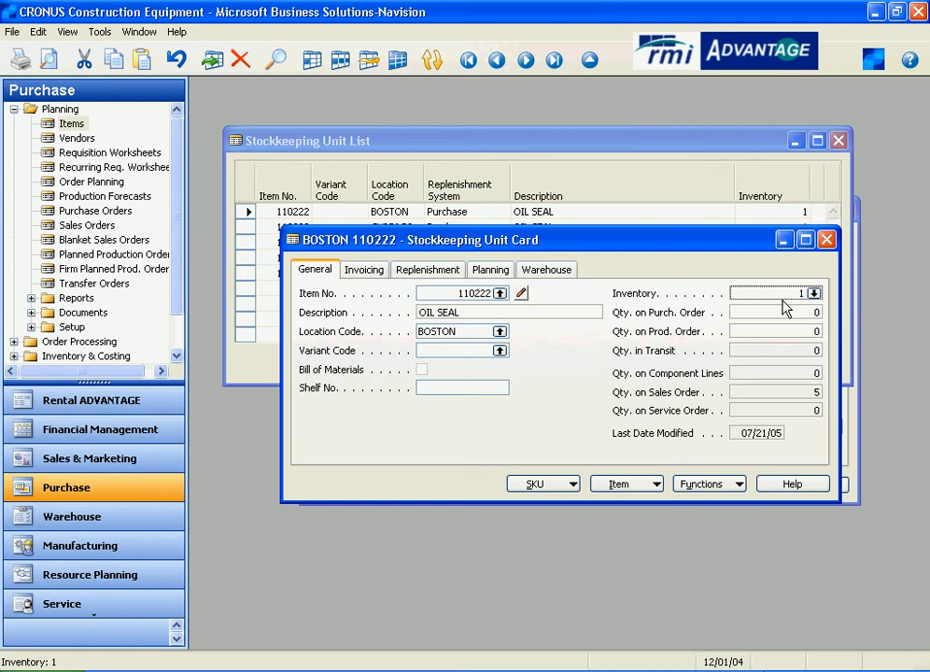
{"action": "left_click", "coordinate": [762, 396]}
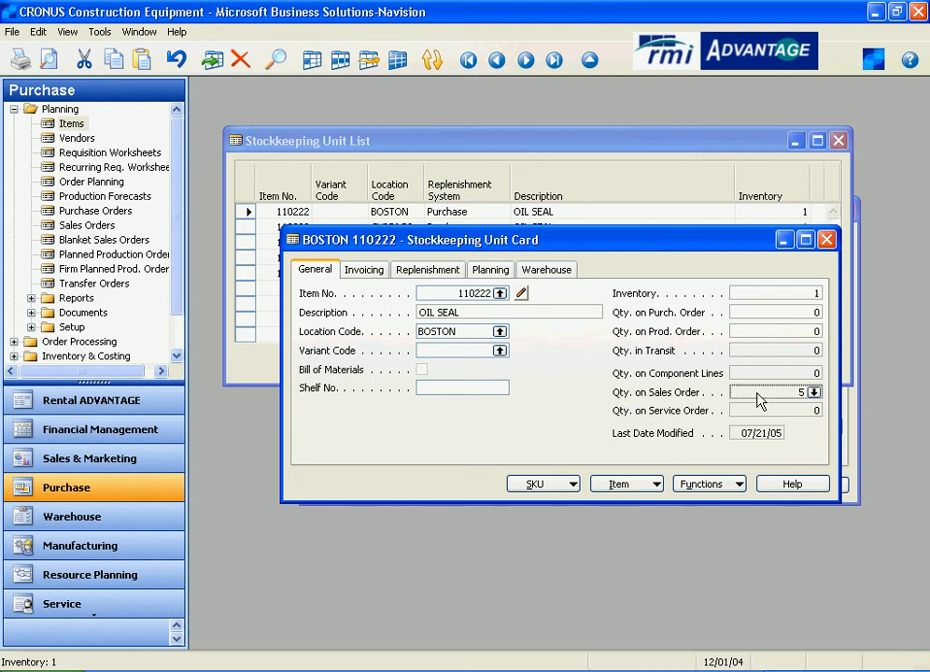
{"action": "left_click", "coordinate": [815, 396]}
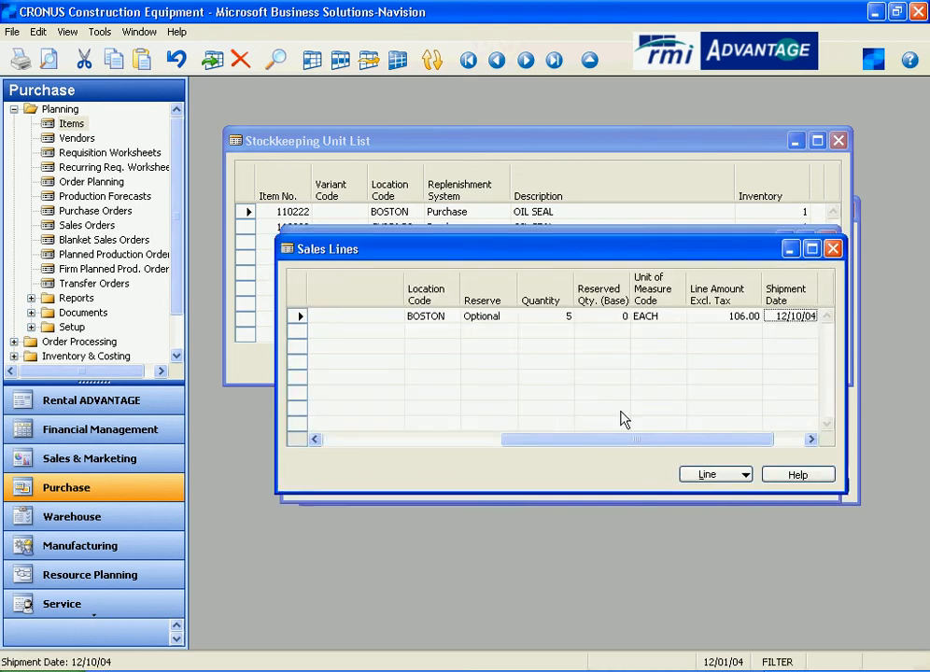
{"action": "left_click", "coordinate": [548, 317]}
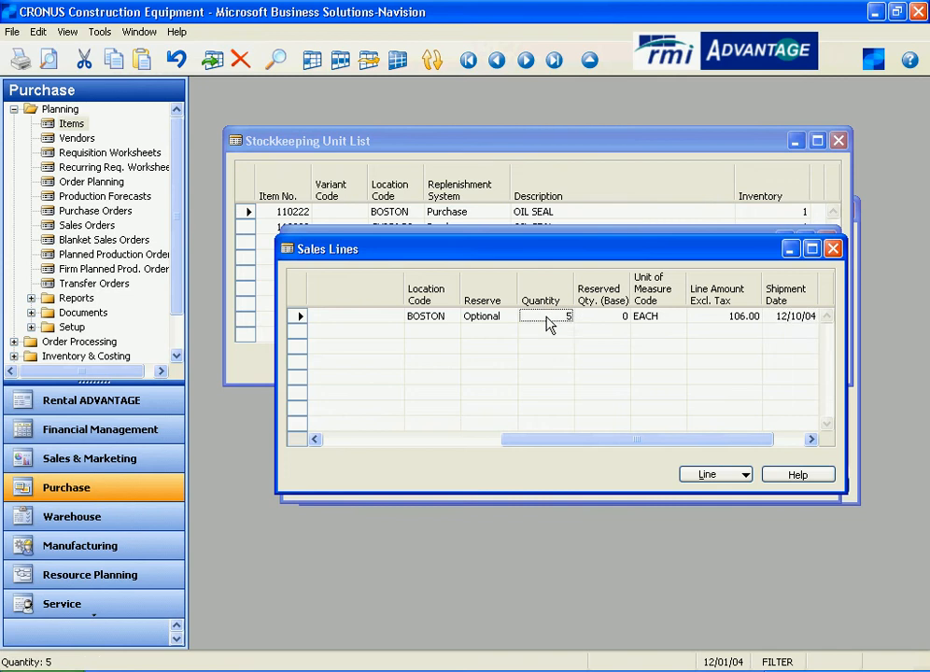
{"action": "left_click_drag", "start_coordinate": [594, 440], "coordinate": [345, 432]}
{"action": "left_click", "coordinate": [414, 318]}
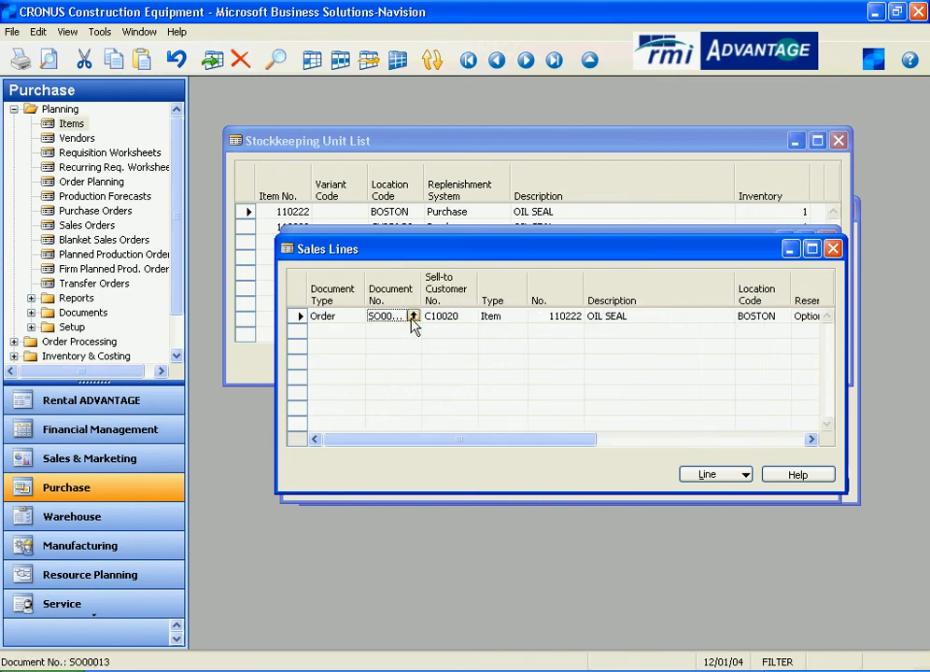
{"action": "left_click", "coordinate": [342, 322]}
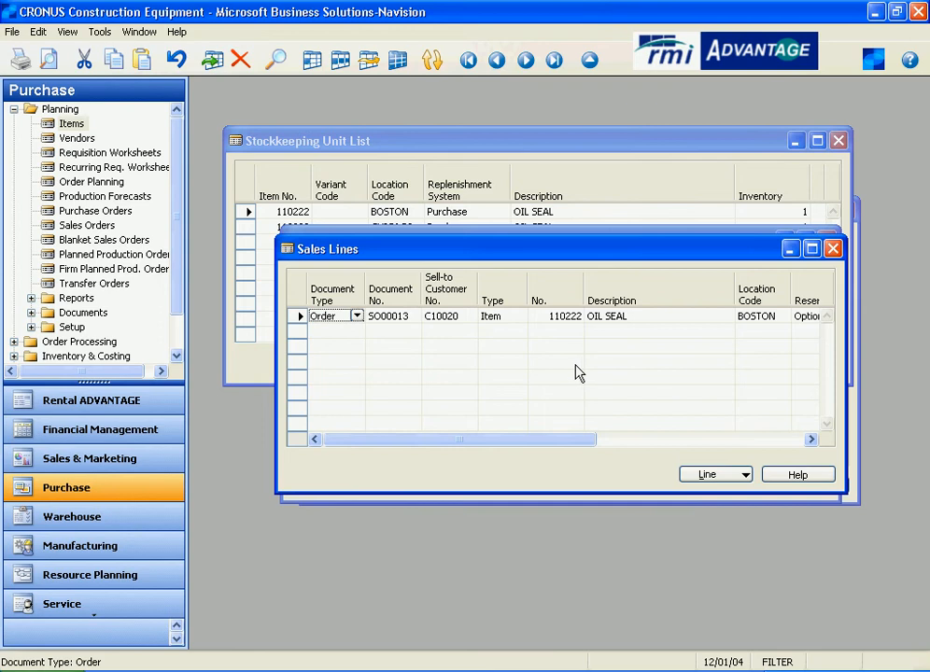
{"action": "left_click", "coordinate": [834, 250]}
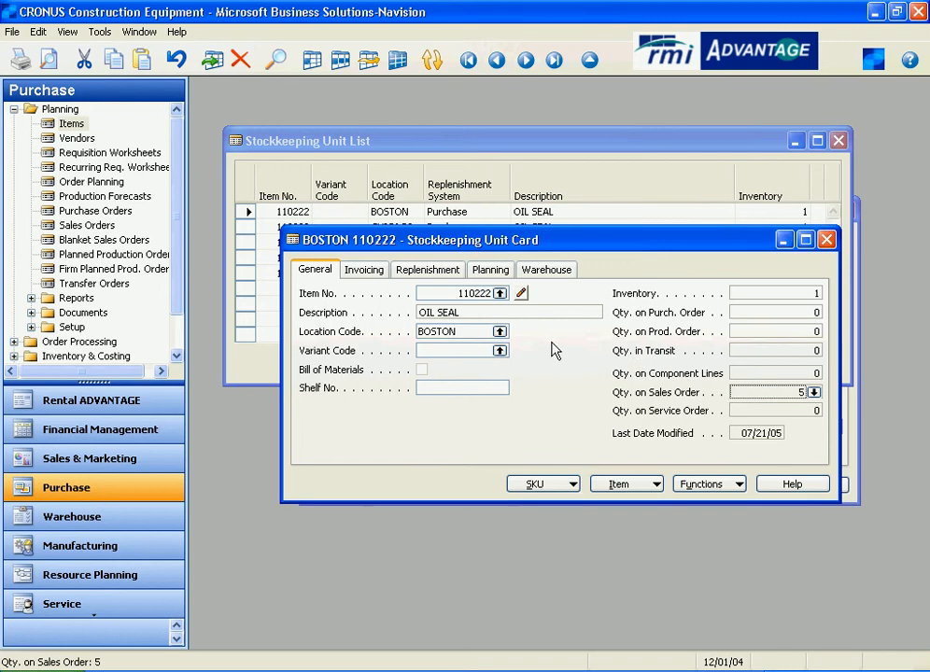
- Review the OIL SEAL SKU's planning settings: reorder point, reorder quantity and order multiple
{"action": "left_click", "coordinate": [487, 272]}
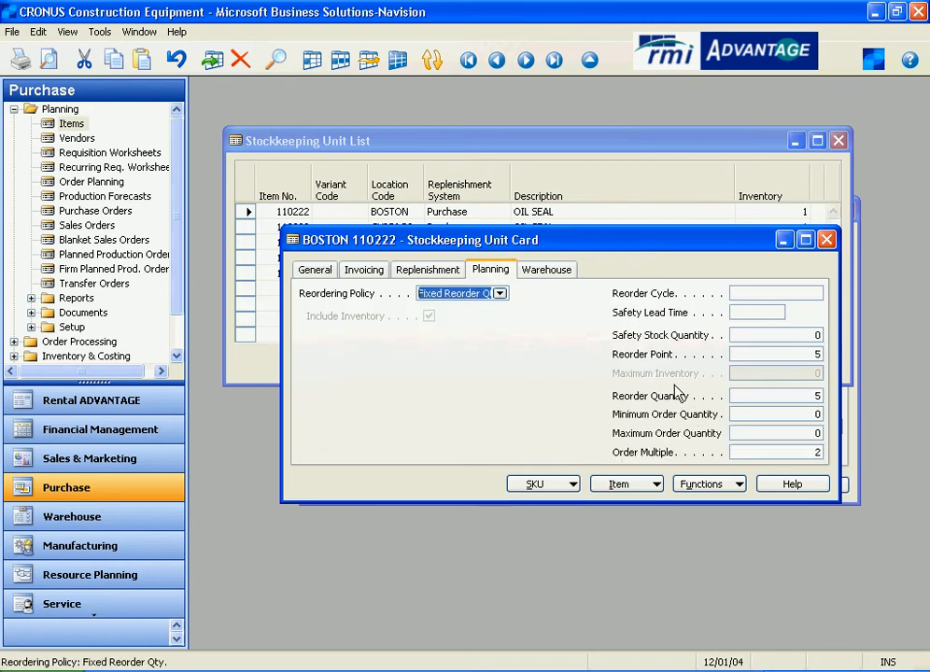
{"action": "left_click", "coordinate": [734, 356]}
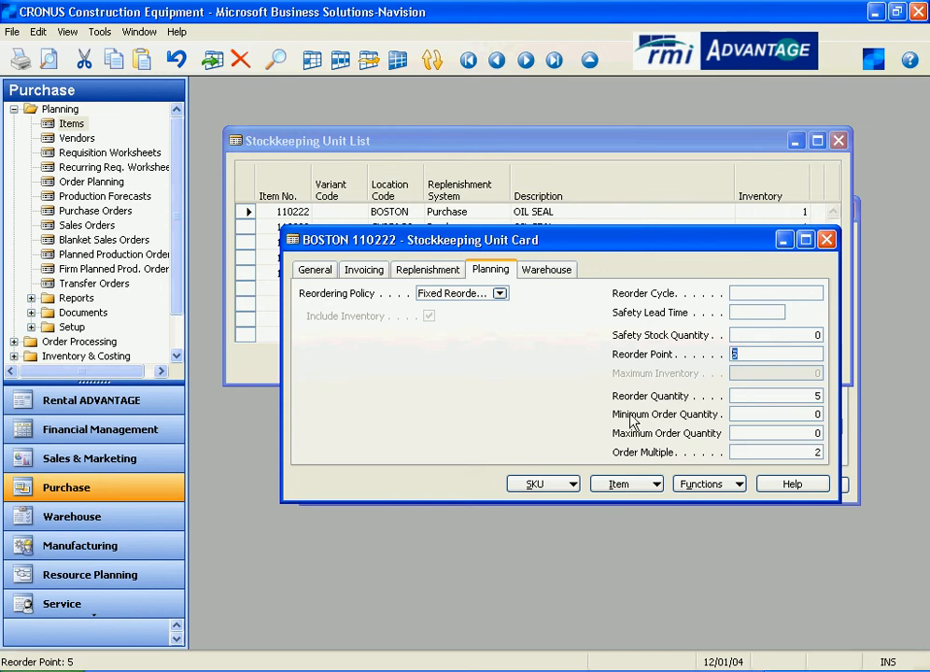
{"action": "left_click", "coordinate": [783, 396]}
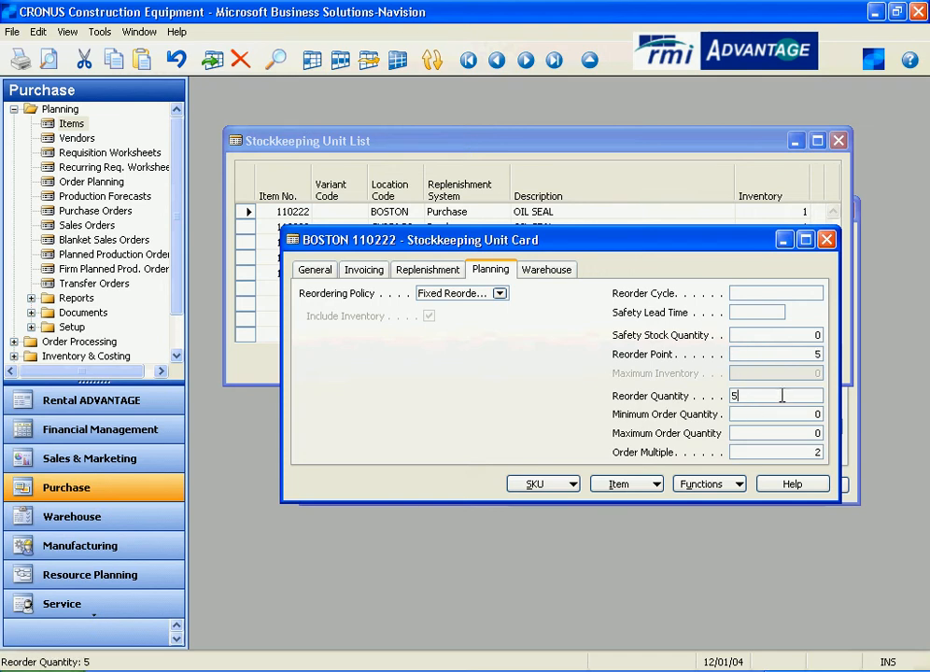
{"action": "left_click", "coordinate": [766, 451]}
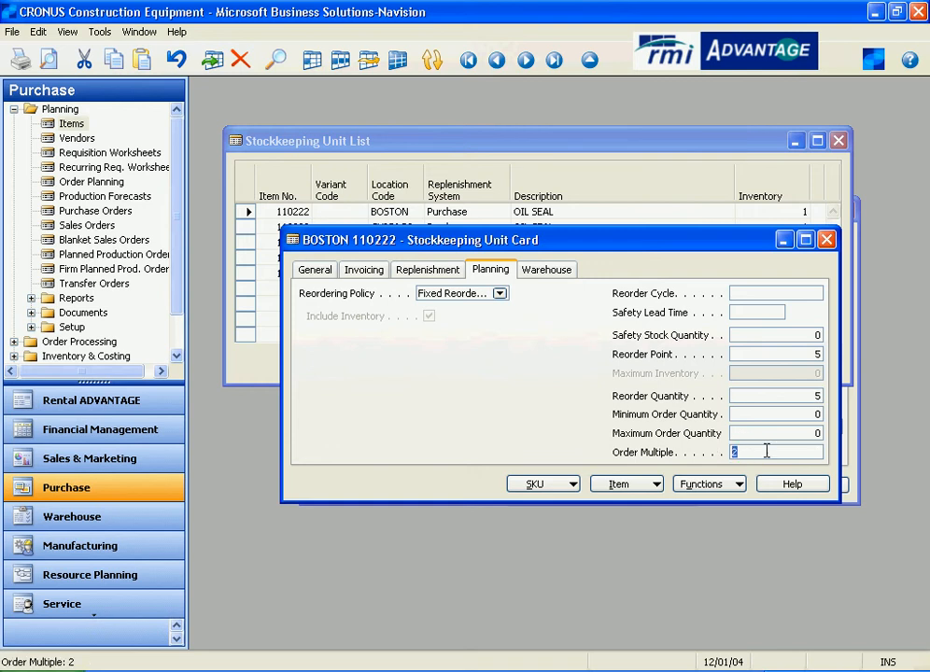
{"action": "left_click", "coordinate": [764, 453]}
{"action": "left_click", "coordinate": [787, 396]}
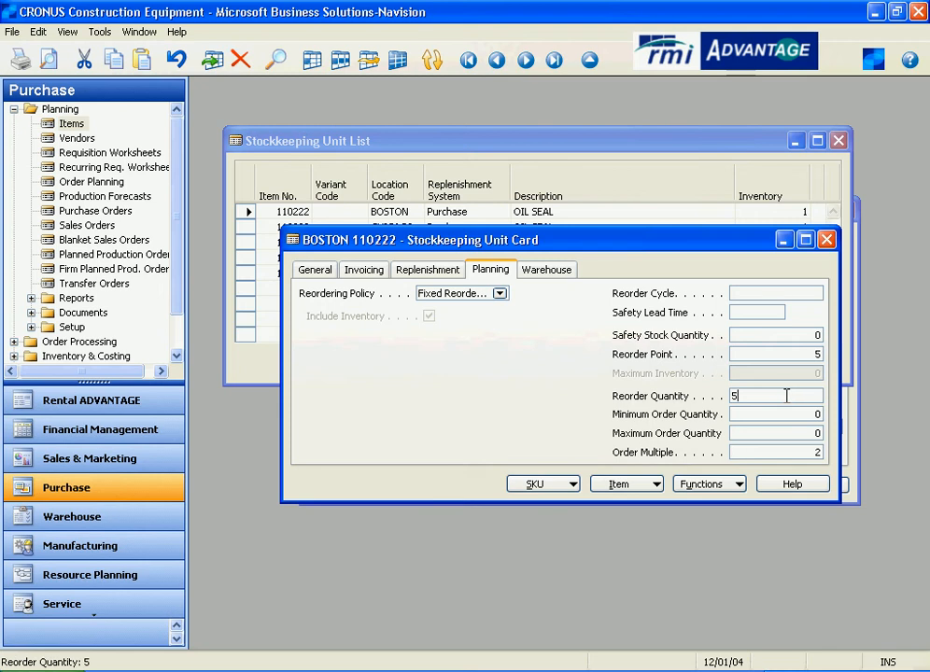
{"action": "left_click", "coordinate": [747, 452]}
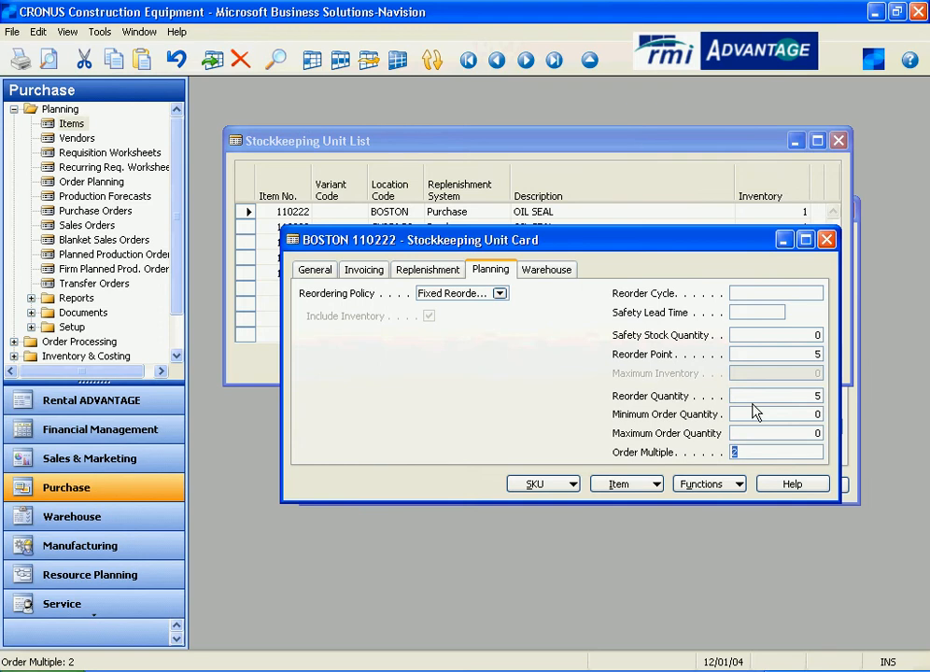
- Close the SKU windows, compare the OIL SEAL item card's planning and general settings, then close the item card
{"action": "left_click", "coordinate": [826, 240]}
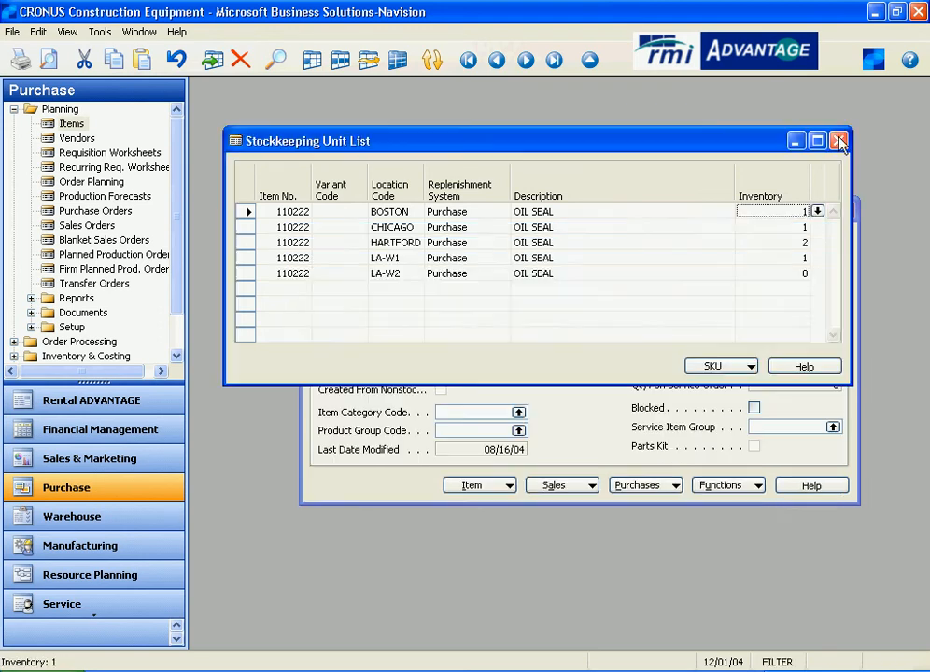
{"action": "left_click", "coordinate": [837, 141]}
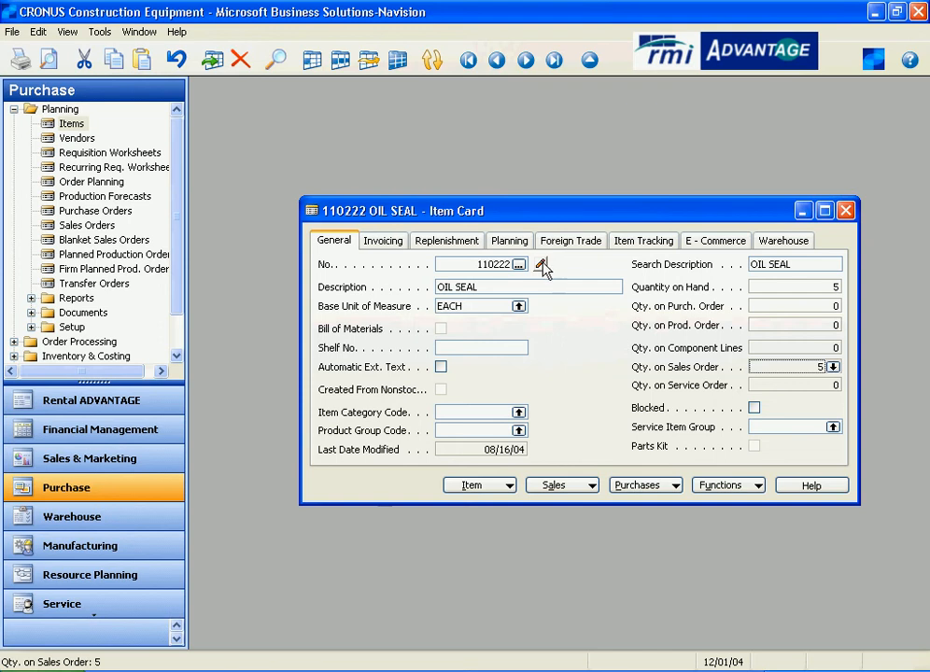
{"action": "left_click", "coordinate": [515, 243]}
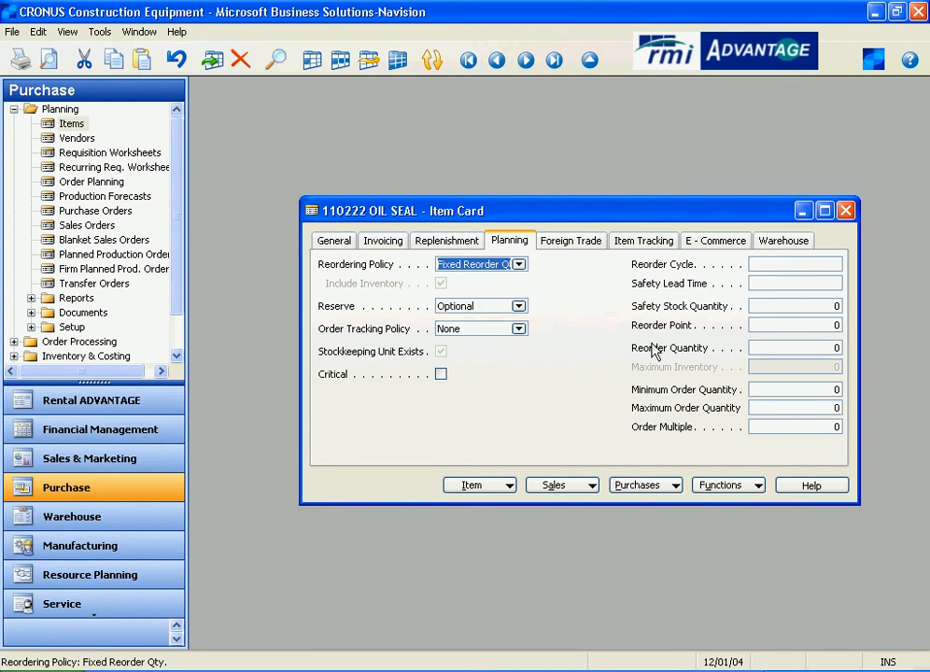
{"action": "left_click", "coordinate": [328, 245]}
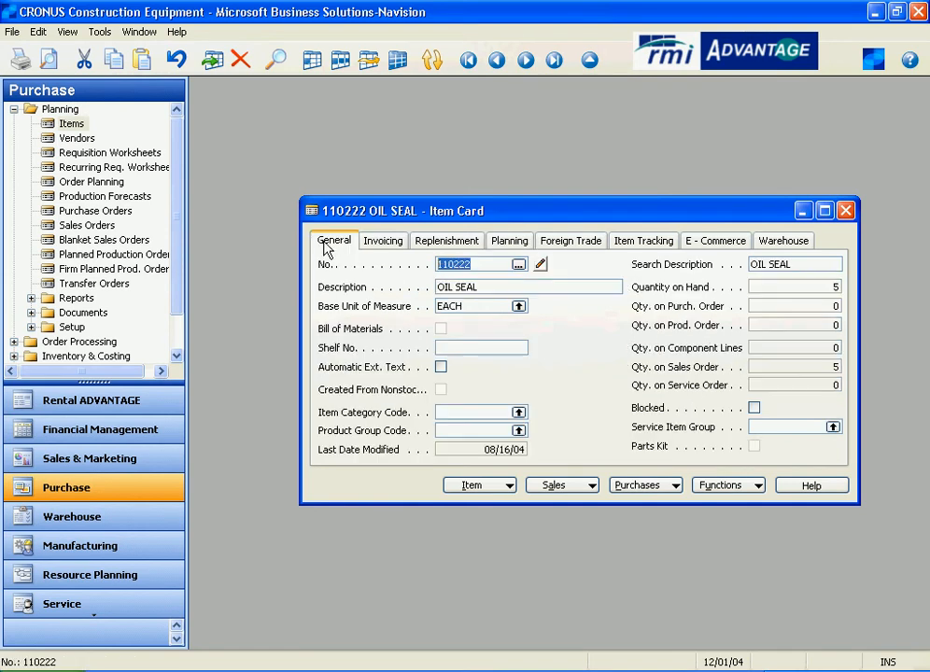
{"action": "left_click", "coordinate": [847, 211]}
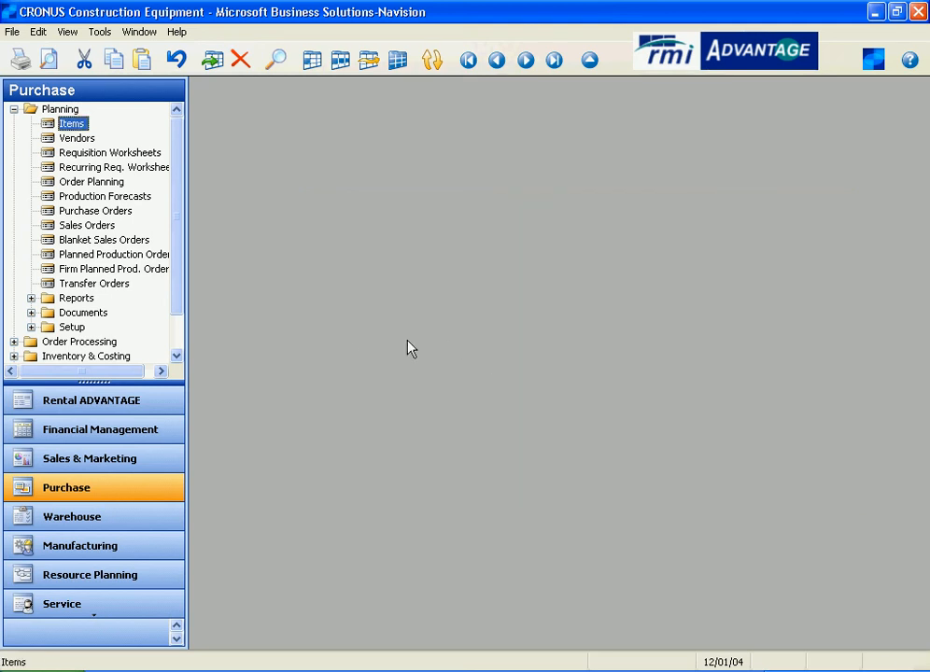
- Open the default requisition worksheet with the navigation pane narrowed
{"action": "left_click", "coordinate": [80, 154]}
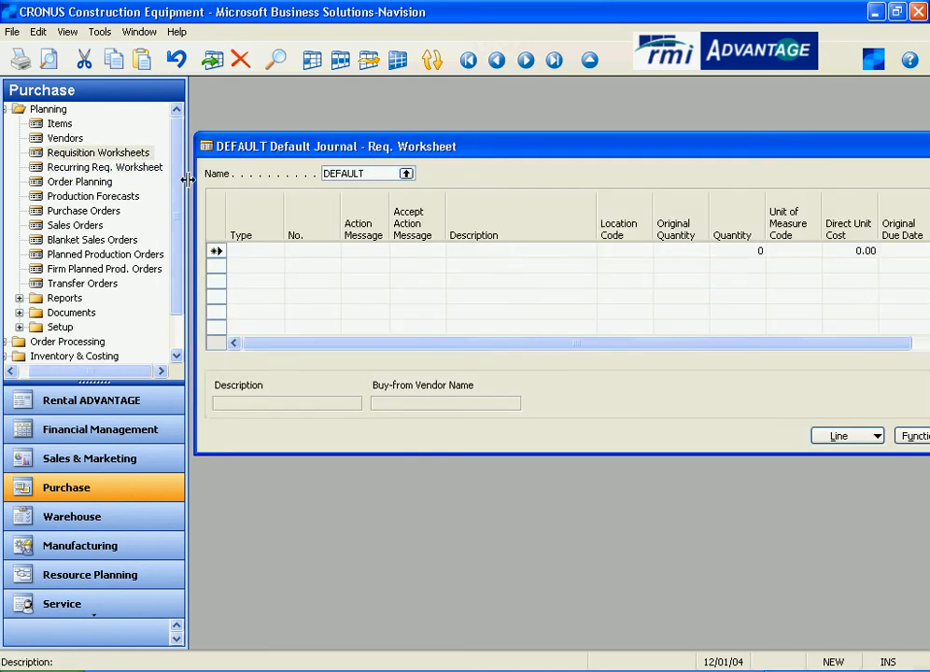
{"action": "left_click_drag", "start_coordinate": [194, 186], "coordinate": [47, 186]}
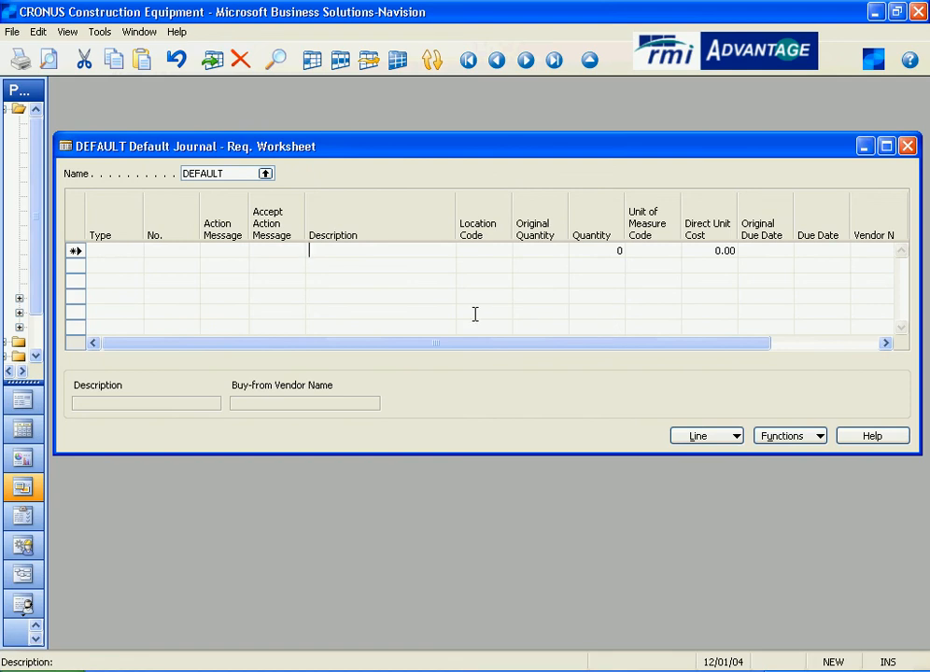
{"action": "left_click", "coordinate": [102, 250]}
- Calculate a purchase plan for location BOSTON with order date 12/01/04 and ending date 12/31/04
{"action": "left_click", "coordinate": [804, 442]}
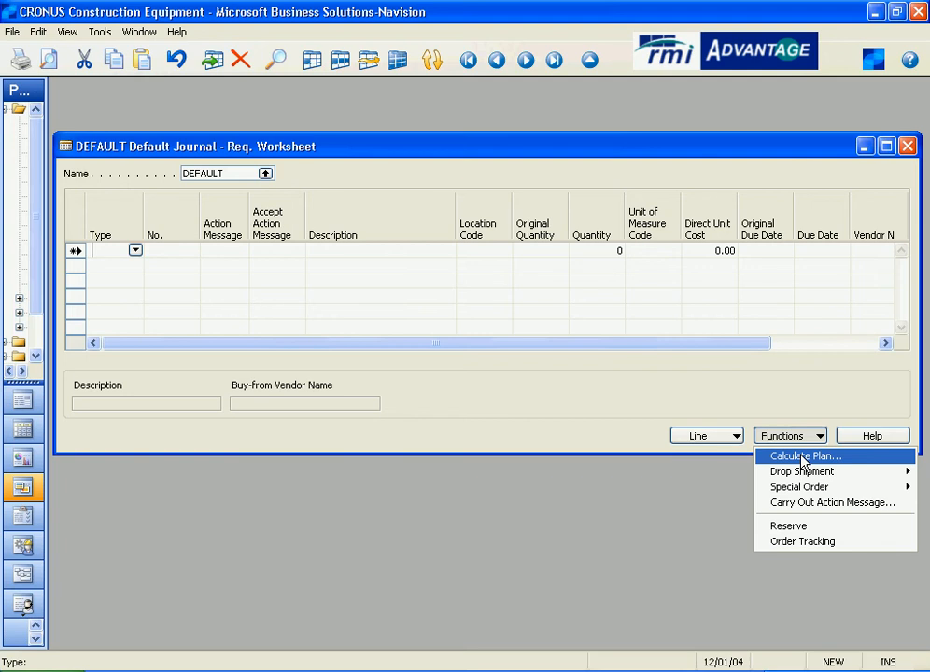
{"action": "left_click", "coordinate": [803, 458]}
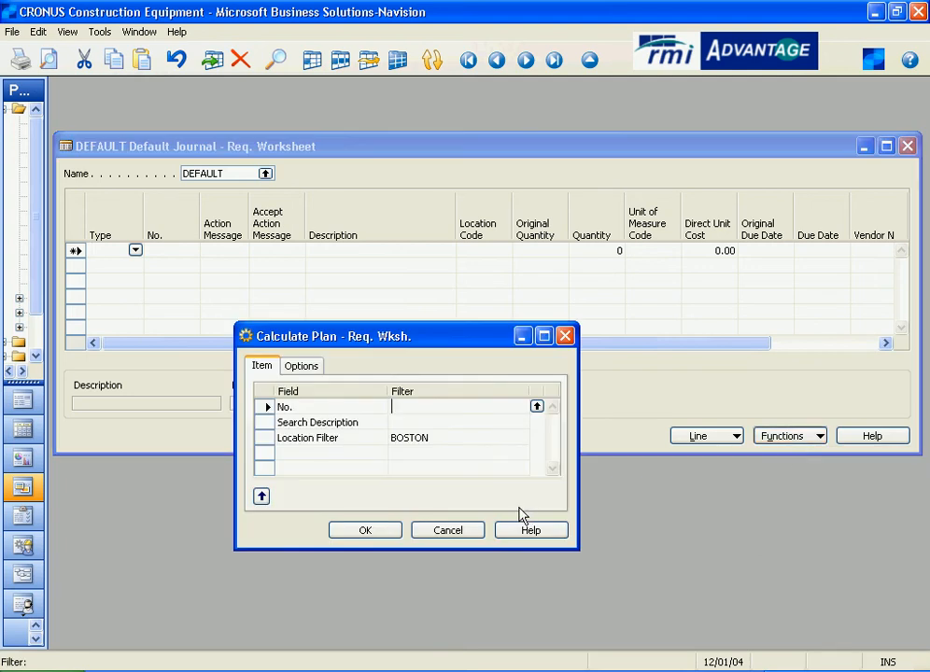
{"action": "left_click", "coordinate": [448, 438]}
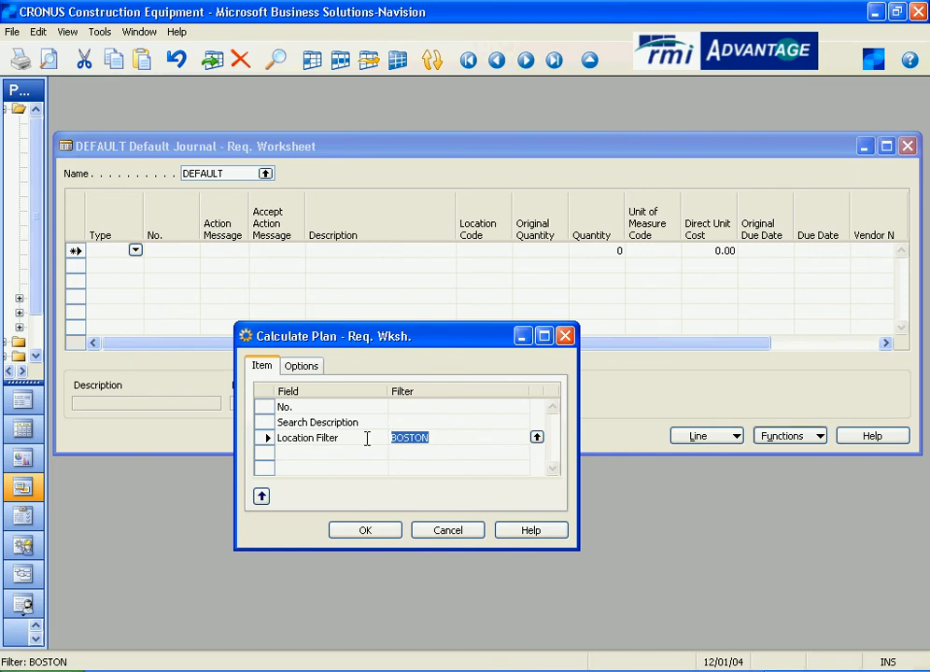
{"action": "left_click", "coordinate": [441, 437]}
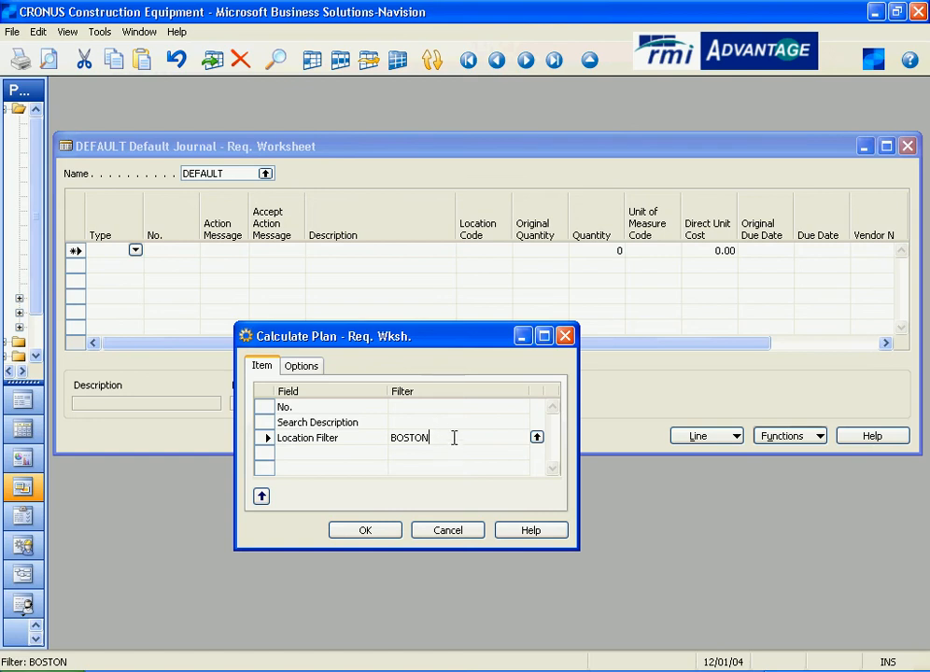
{"action": "left_click", "coordinate": [314, 370]}
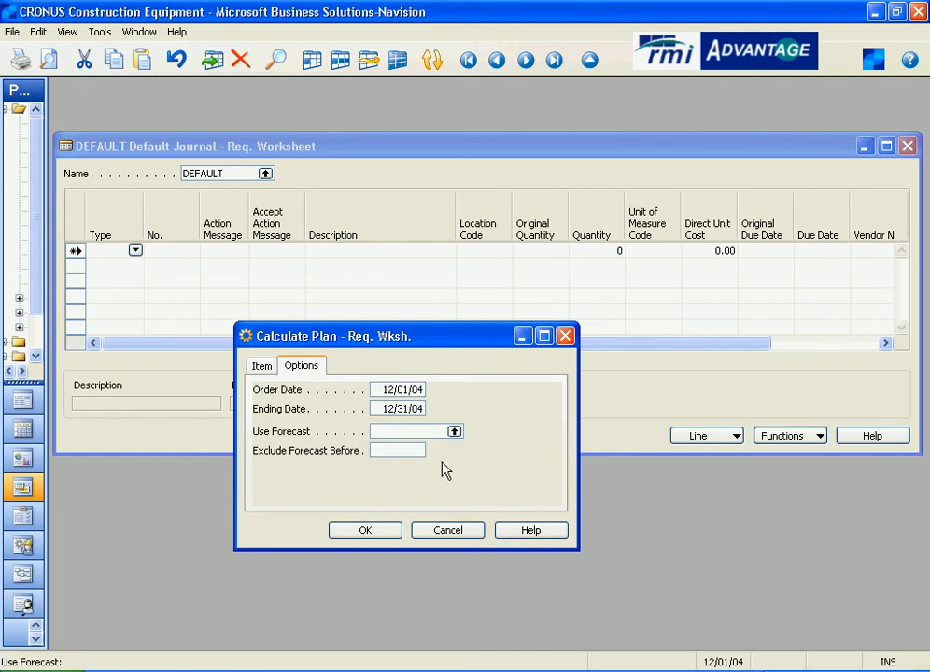
{"action": "left_click", "coordinate": [403, 431]}
{"action": "left_click_drag", "start_coordinate": [421, 389], "coordinate": [356, 388]}
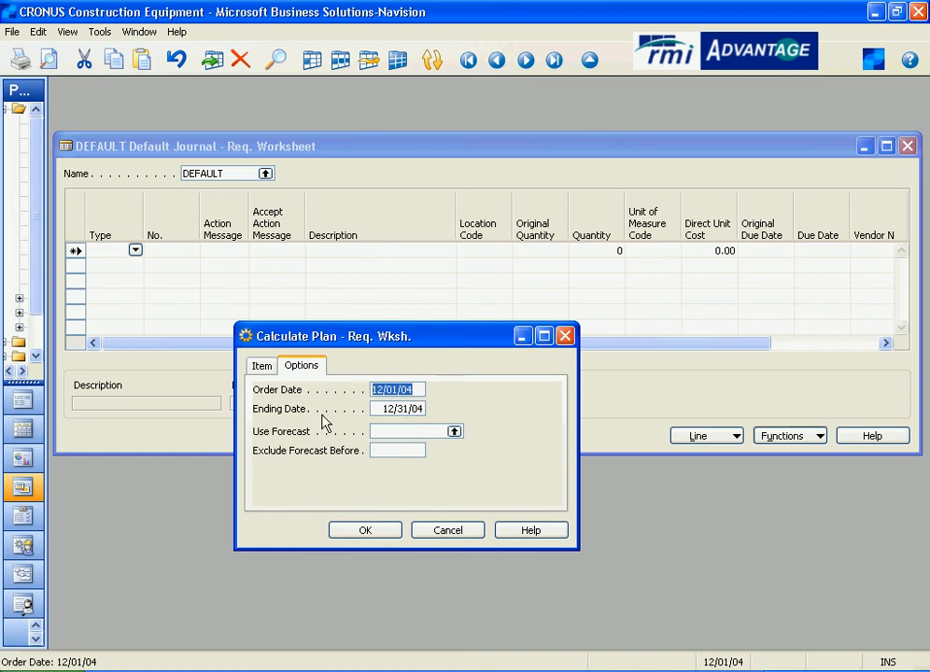
{"action": "left_click", "coordinate": [422, 409]}
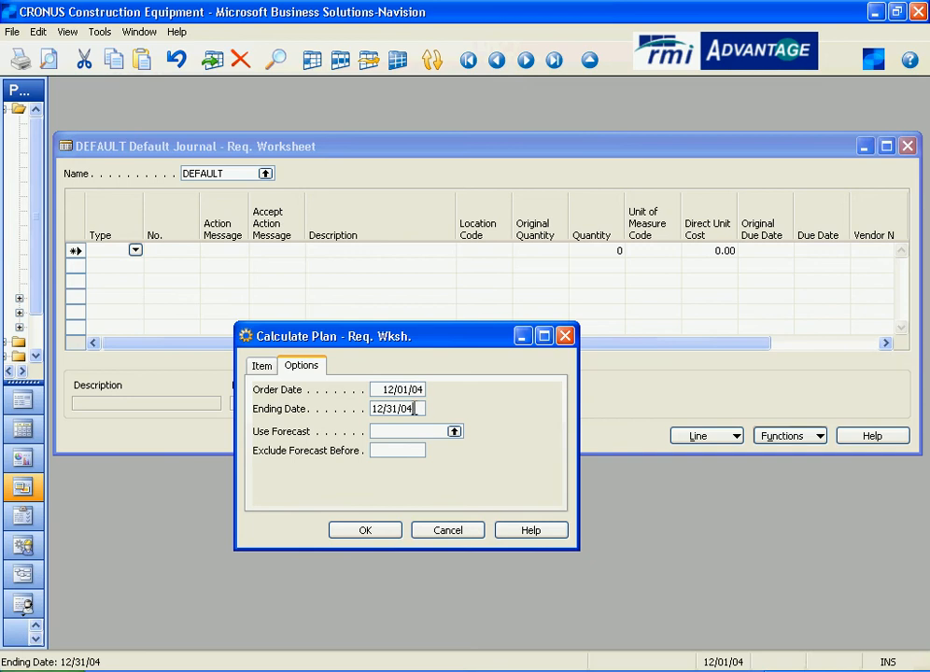
{"action": "left_click_drag", "start_coordinate": [422, 409], "coordinate": [365, 409]}
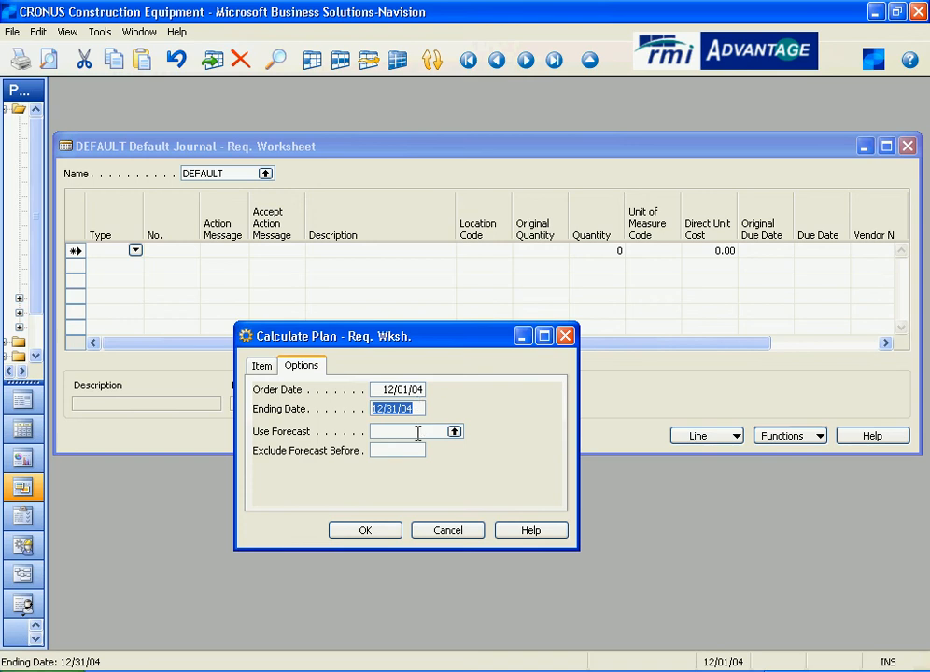
{"action": "left_click", "coordinate": [361, 530]}
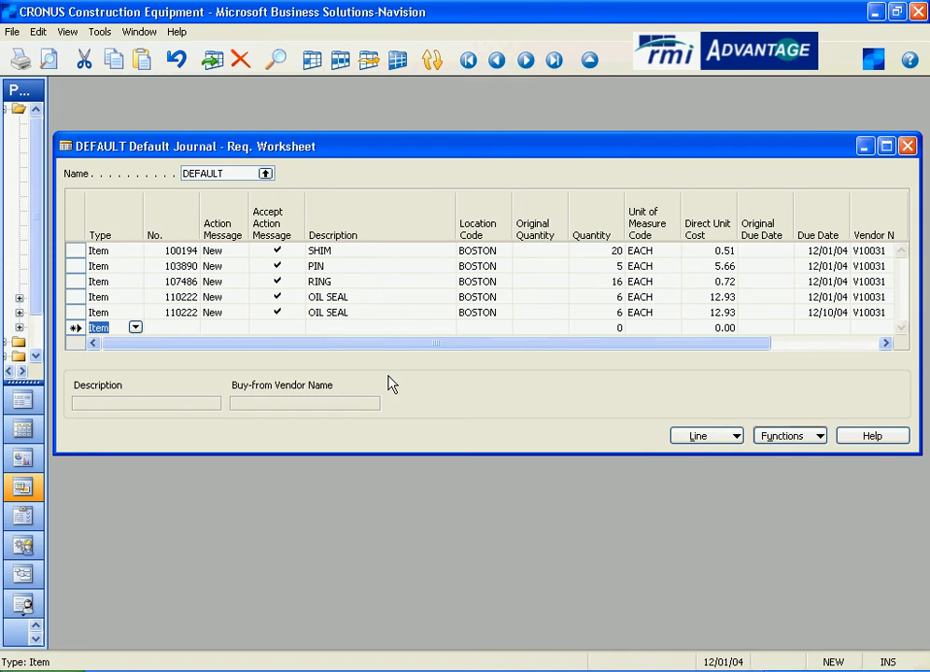
- Open the BOSTON stockkeeping unit card for the SHIM line's item from the worksheet
{"action": "left_click", "coordinate": [117, 250]}
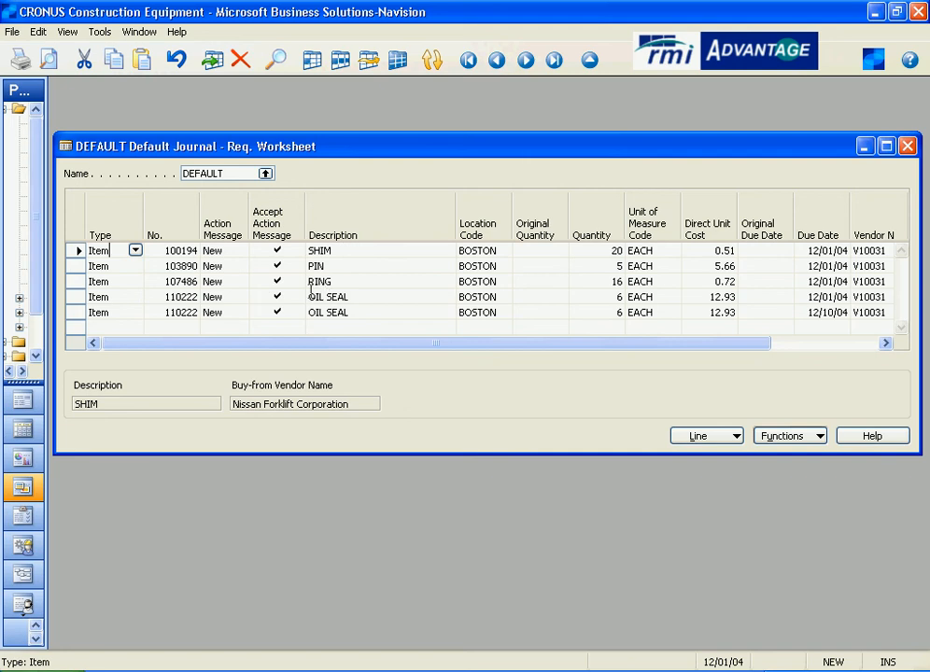
{"action": "left_click", "coordinate": [176, 250]}
{"action": "left_click", "coordinate": [191, 250]}
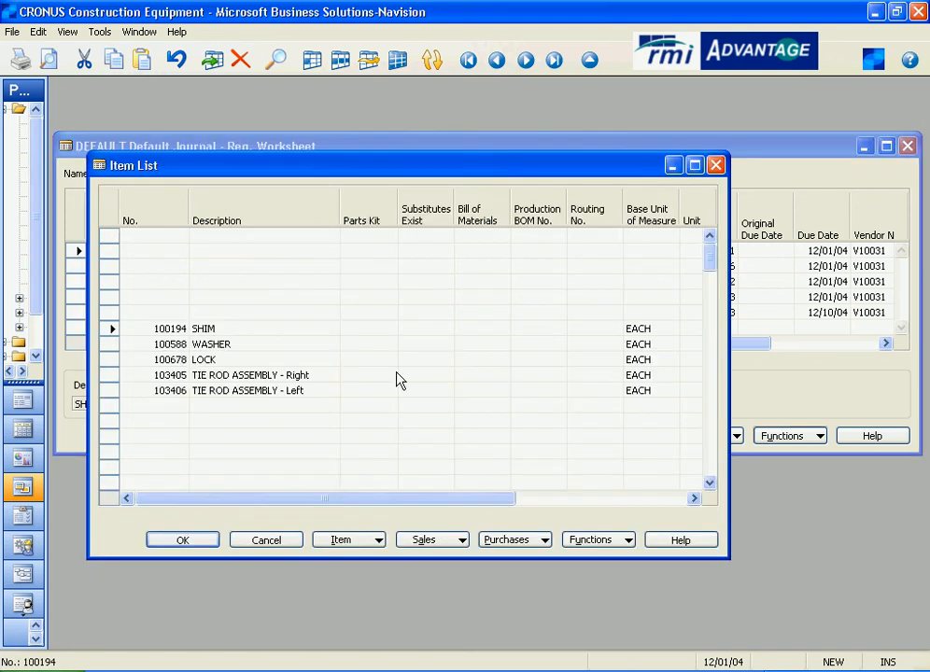
{"action": "left_click", "coordinate": [341, 540]}
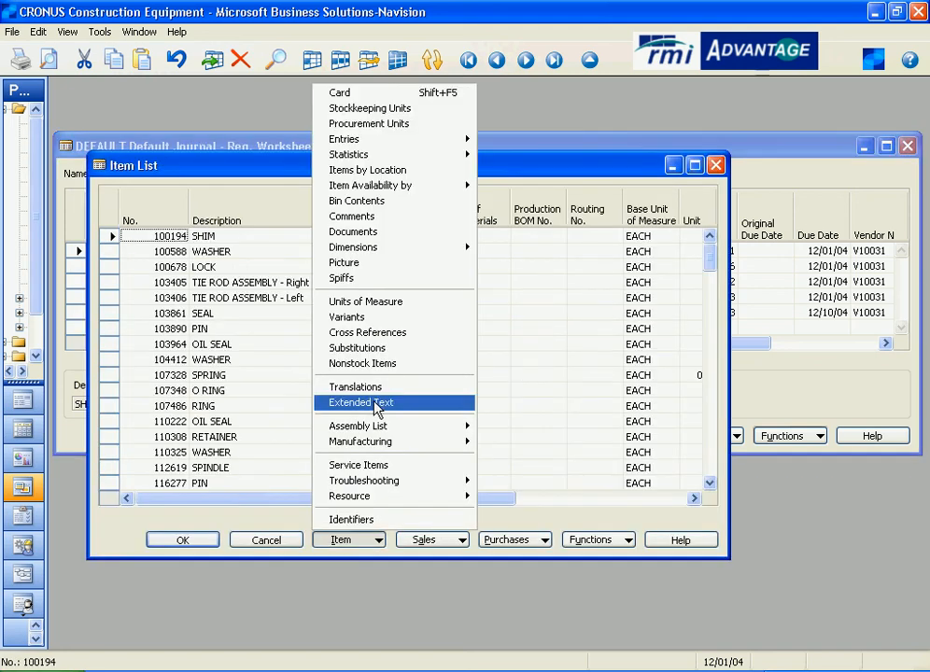
{"action": "left_click", "coordinate": [388, 108]}
{"action": "left_click", "coordinate": [588, 369]}
{"action": "left_click", "coordinate": [571, 385]}
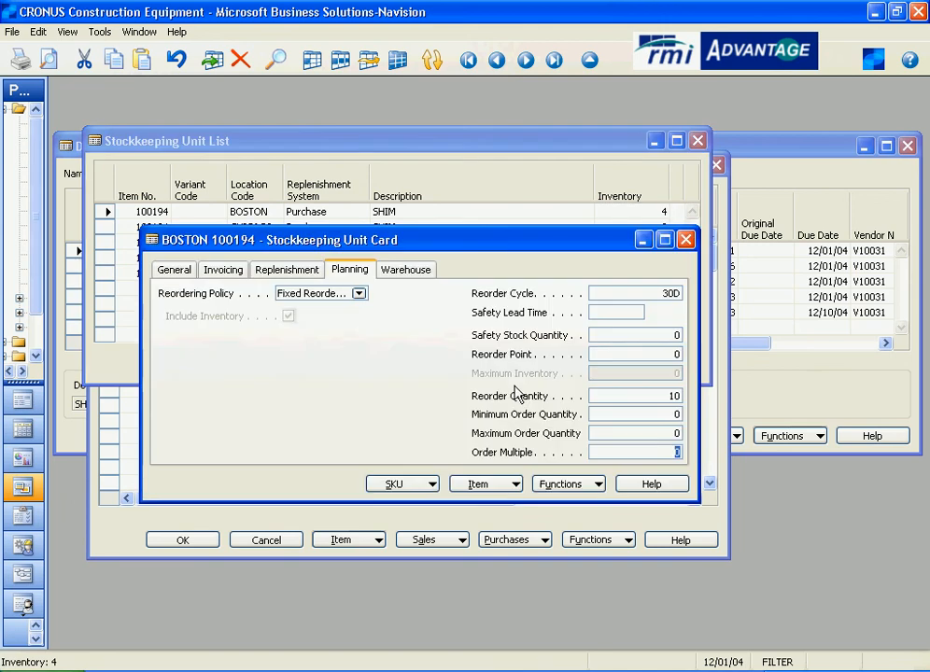
- Review the SHIM SKU's inventory and drill into its quantity on sales order to view the sales lines, then close them
{"action": "left_click", "coordinate": [180, 270]}
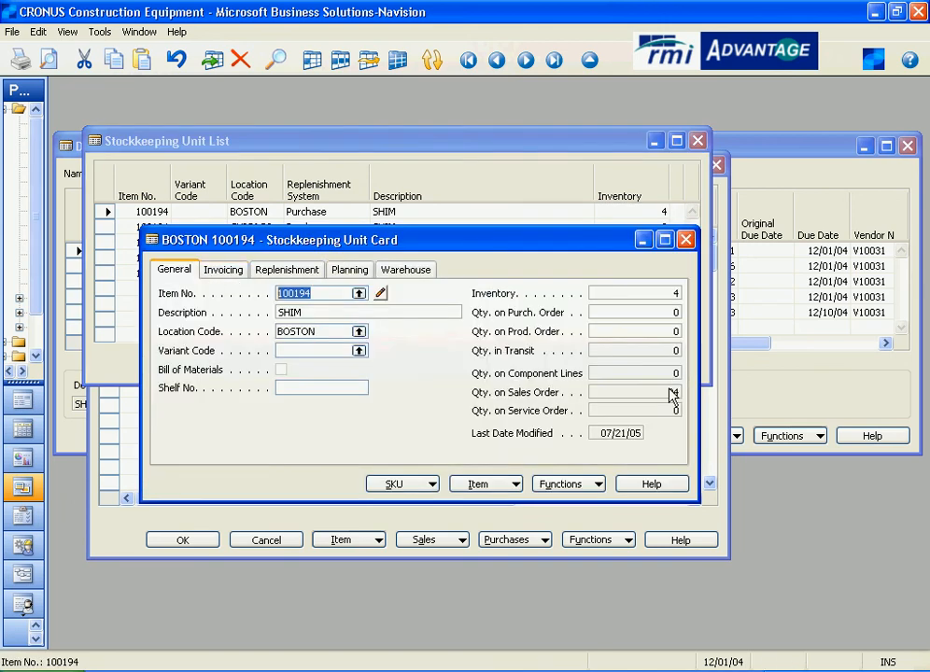
{"action": "left_click", "coordinate": [659, 393]}
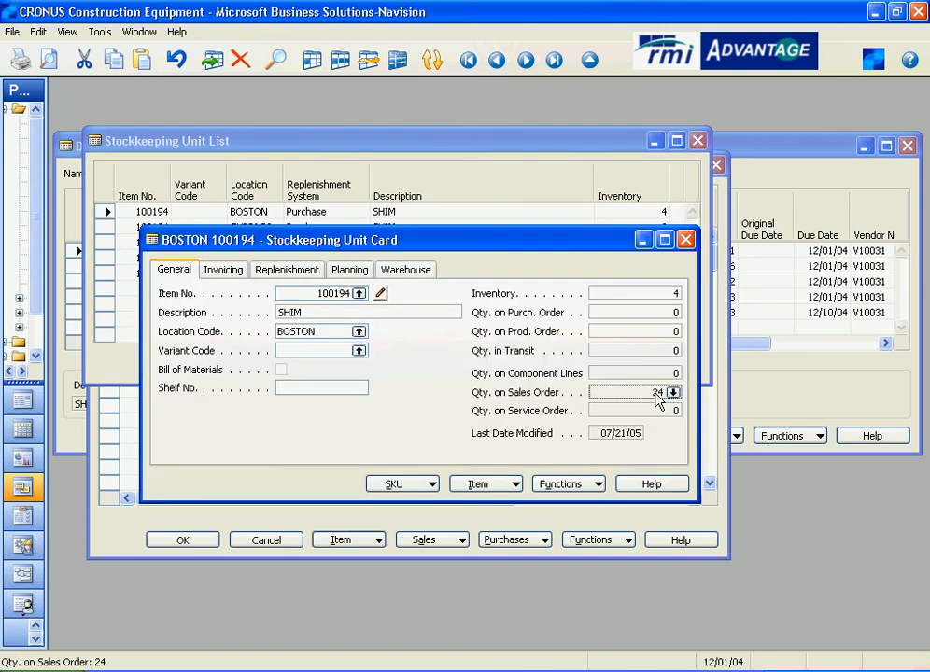
{"action": "left_click", "coordinate": [674, 393]}
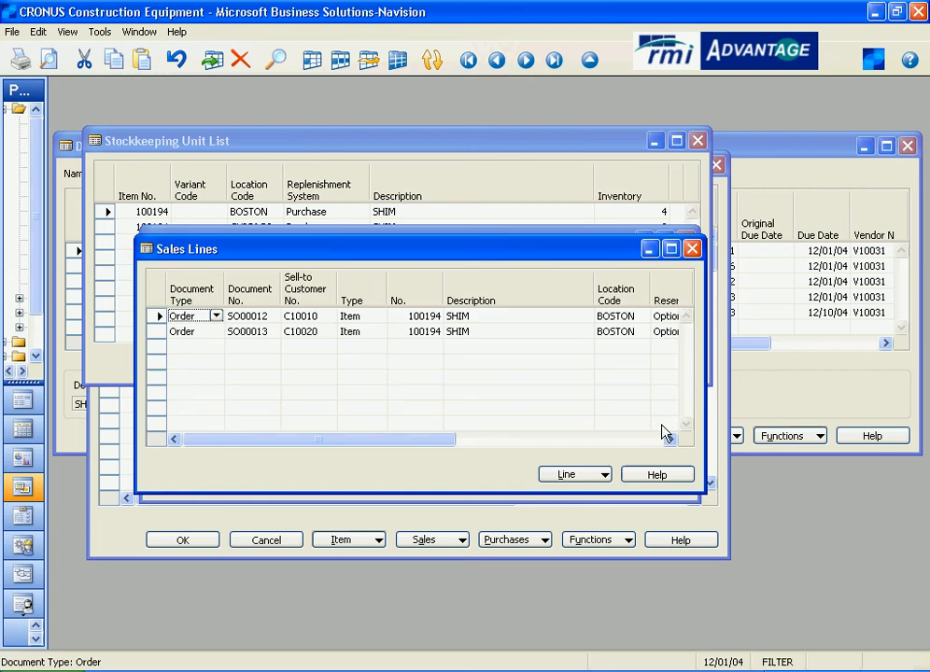
{"action": "mouse_move", "coordinate": [424, 446]}
{"action": "left_mouse_down"}
{"action": "mouse_move", "coordinate": [563, 451]}
{"action": "mouse_move", "coordinate": [431, 450]}
{"action": "left_mouse_up"}
{"action": "left_click", "coordinate": [692, 249]}
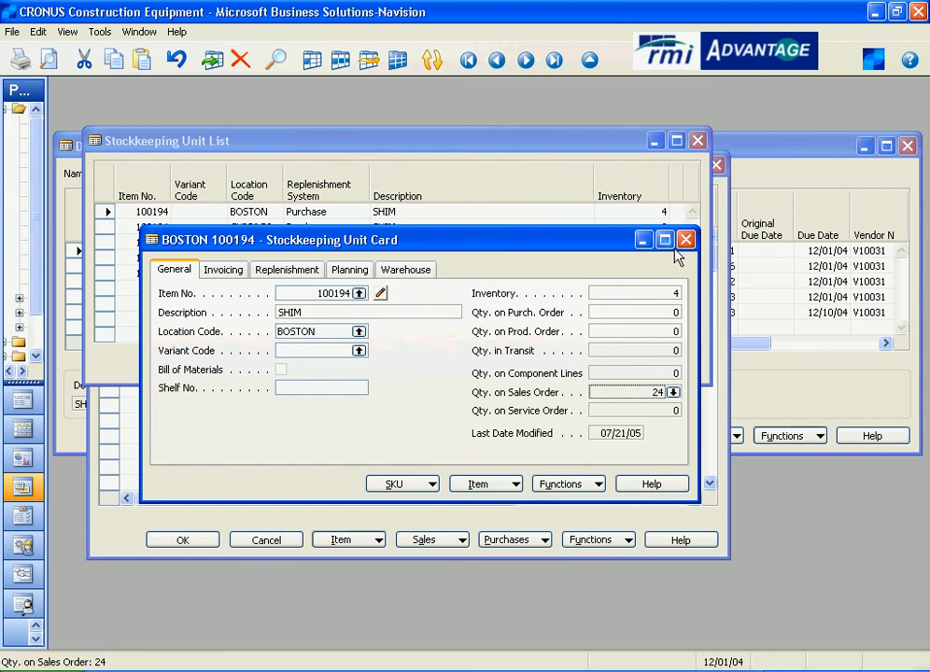
- Review the SHIM SKU's planning settings, then close the SKU windows and return to the SHIM worksheet line's quantity
{"action": "left_click", "coordinate": [350, 270]}
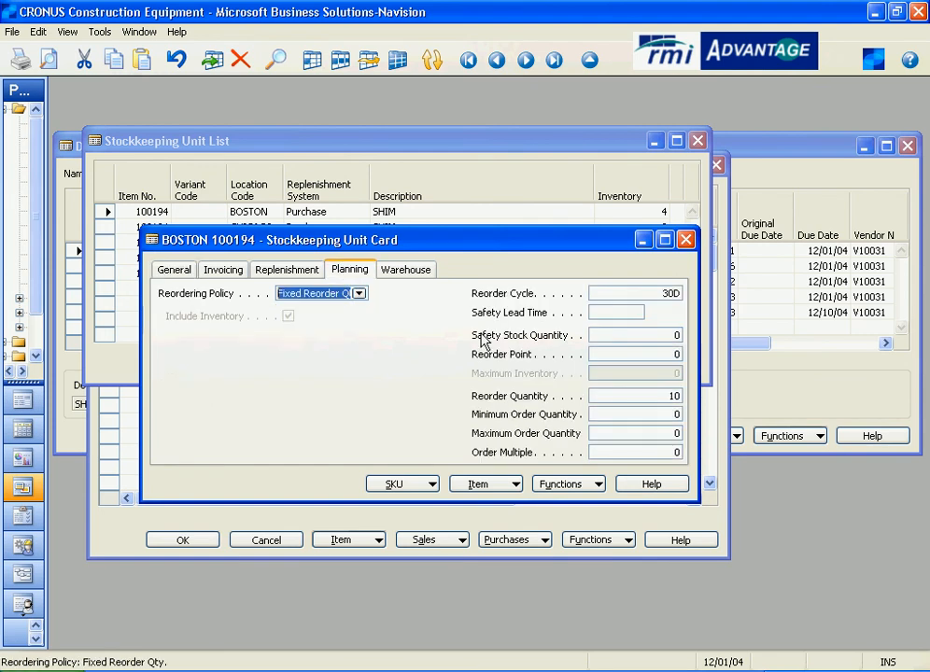
{"action": "left_click", "coordinate": [660, 292]}
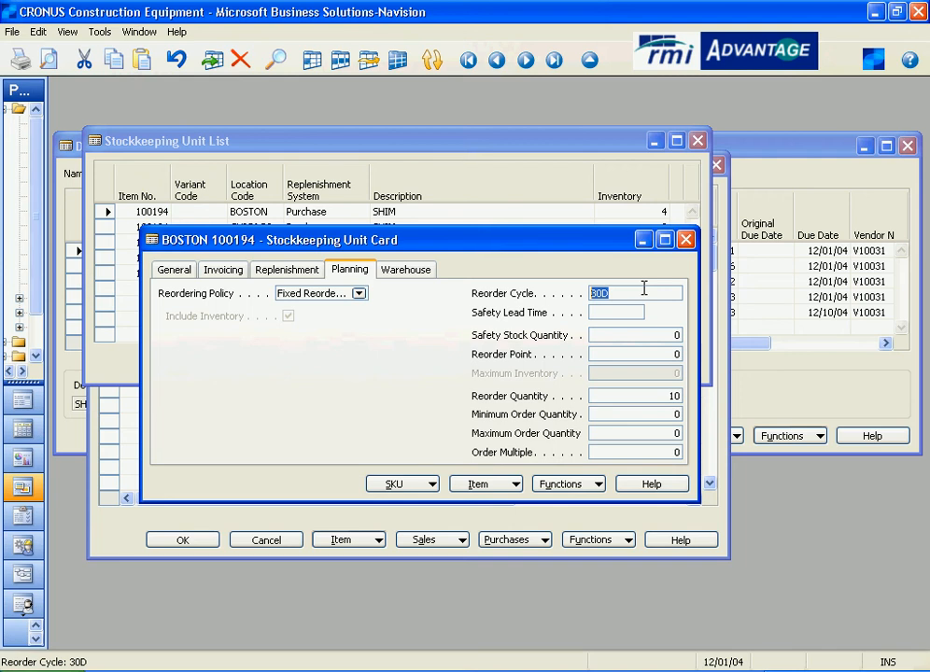
{"action": "left_click", "coordinate": [686, 241]}
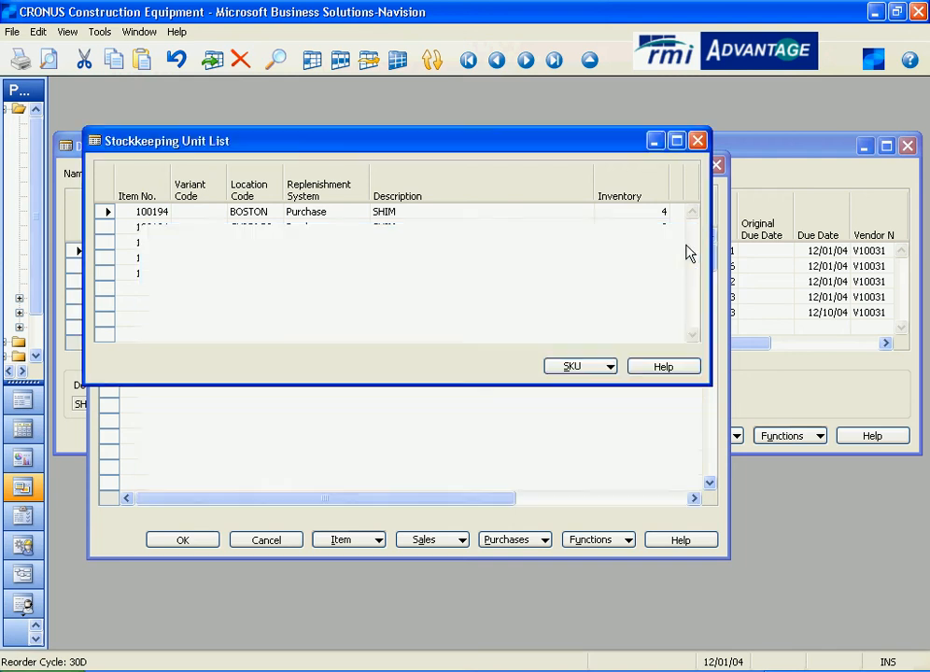
{"action": "left_click", "coordinate": [698, 141]}
{"action": "left_click", "coordinate": [717, 165]}
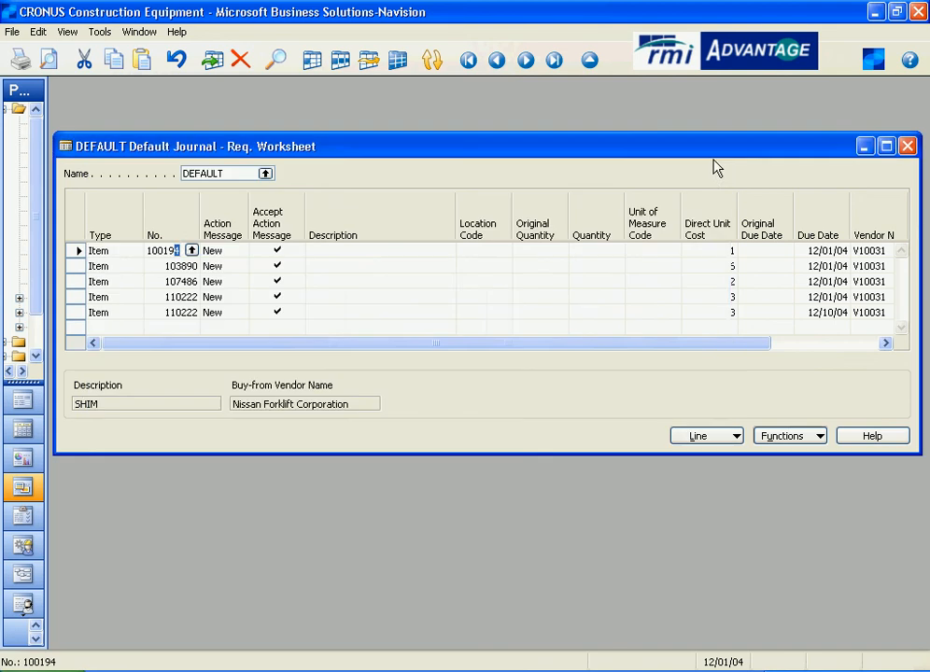
{"action": "left_click", "coordinate": [601, 252]}
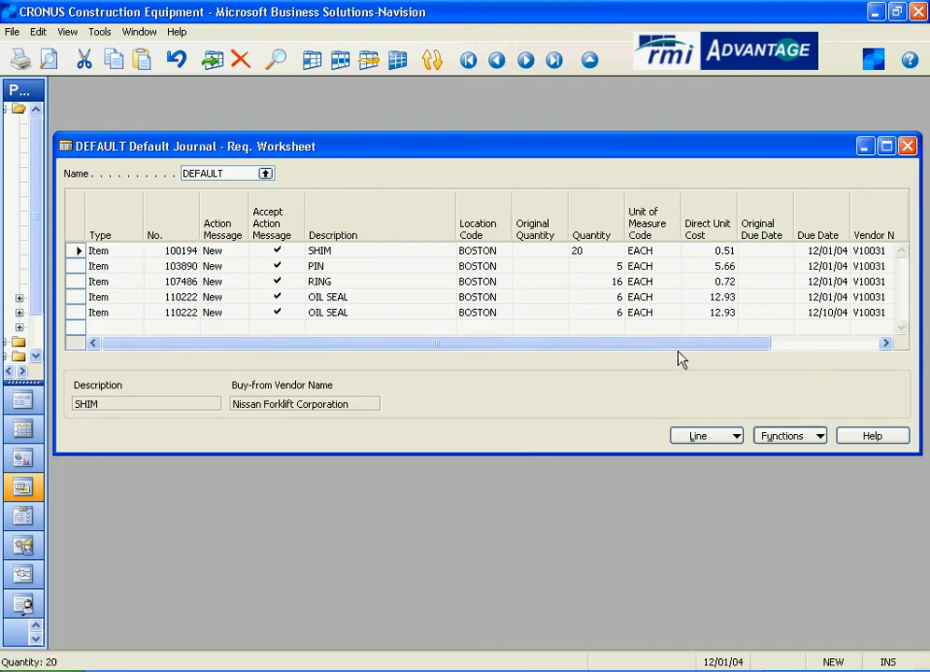
- Open the BOSTON stockkeeping unit card for the PIN line's item from the worksheet
{"action": "left_click", "coordinate": [354, 264]}
{"action": "left_click", "coordinate": [578, 269]}
{"action": "left_click", "coordinate": [191, 269]}
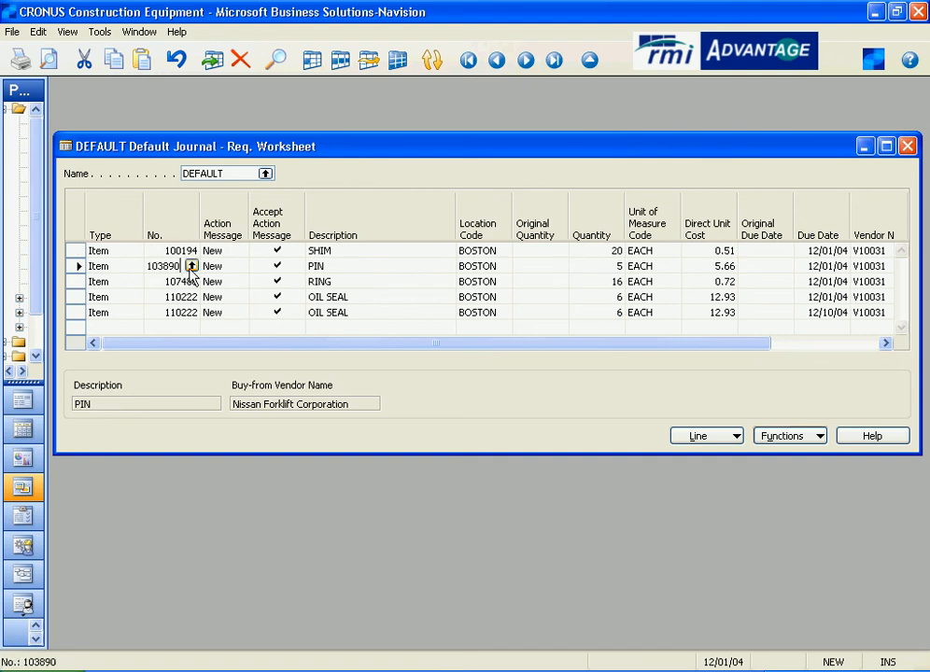
{"action": "left_click", "coordinate": [194, 270]}
{"action": "left_click", "coordinate": [374, 538]}
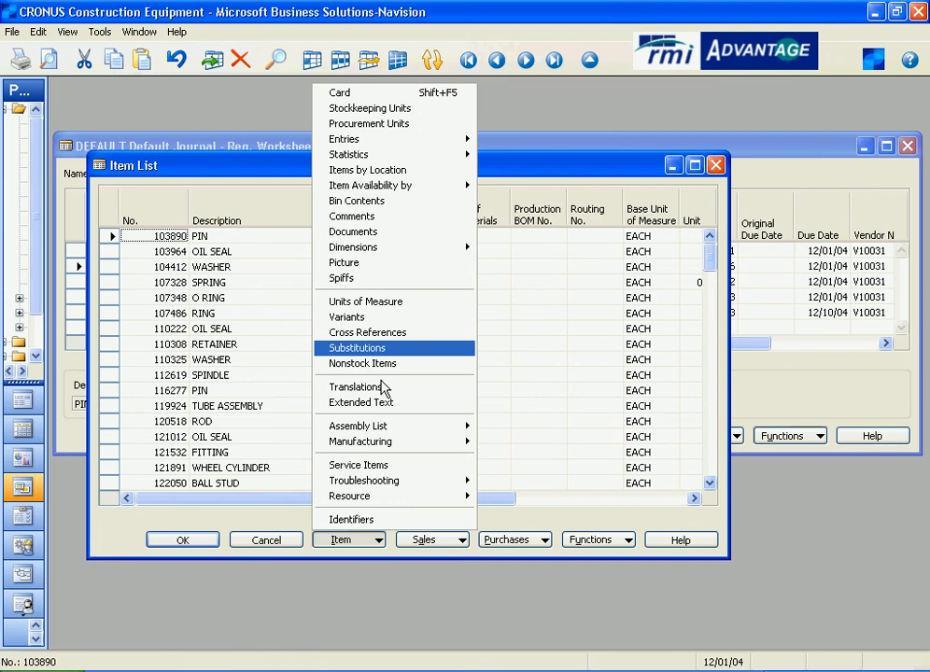
{"action": "left_click", "coordinate": [392, 102]}
{"action": "left_click", "coordinate": [598, 365]}
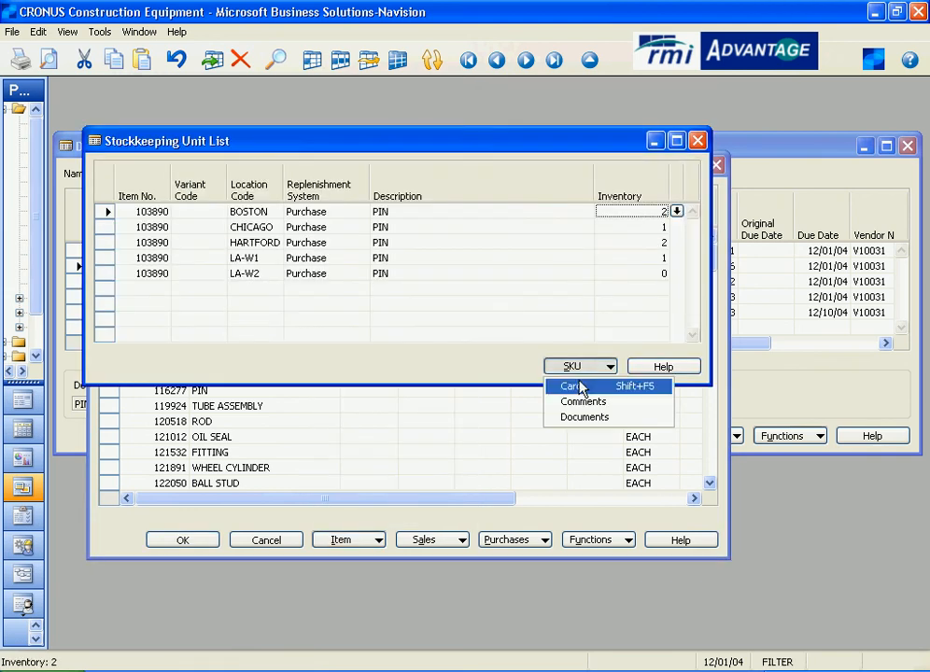
{"action": "left_click", "coordinate": [556, 383]}
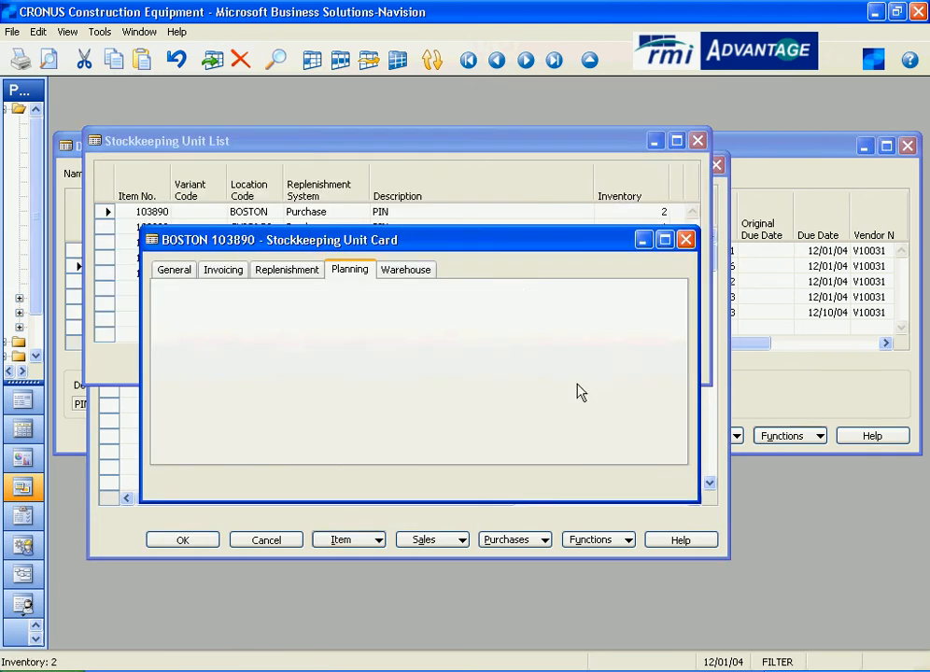
- Compare the PIN SKU's general and planning settings, including reorder quantity, then close the windows and return to the PIN line
{"action": "left_click", "coordinate": [174, 269]}
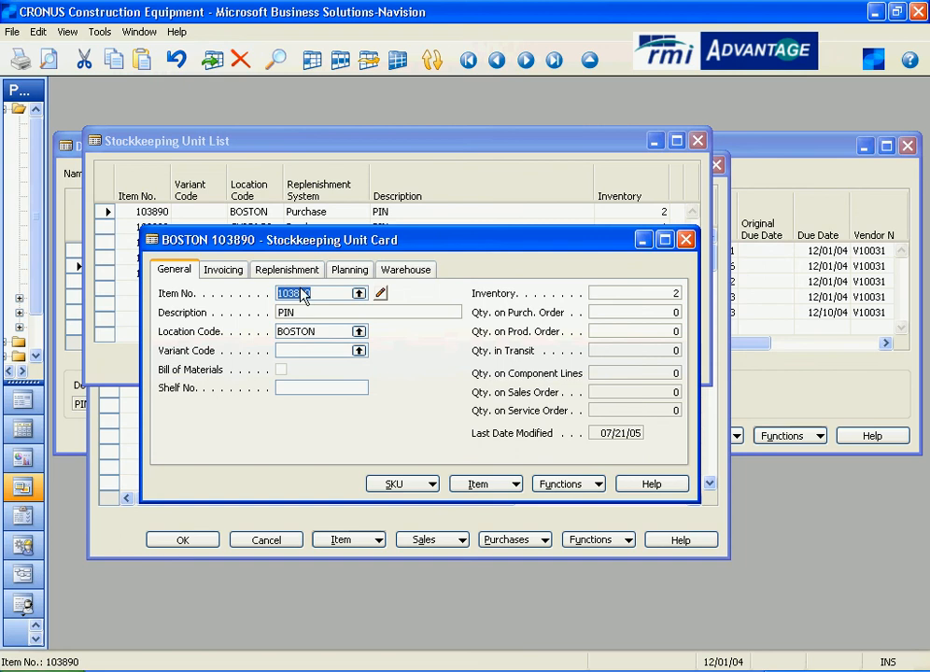
{"action": "left_click", "coordinate": [349, 269]}
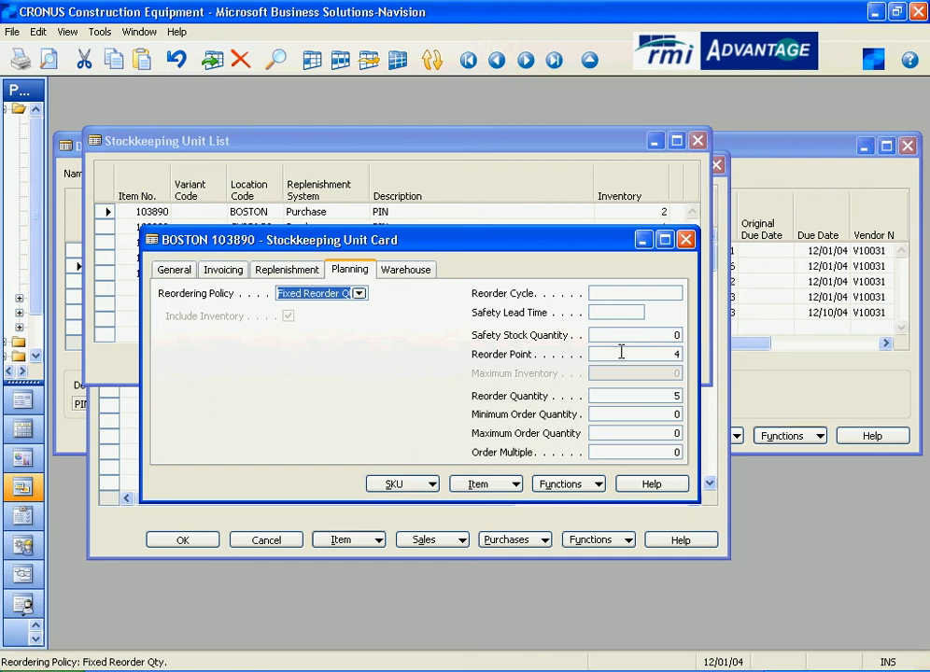
{"action": "left_click", "coordinate": [626, 395]}
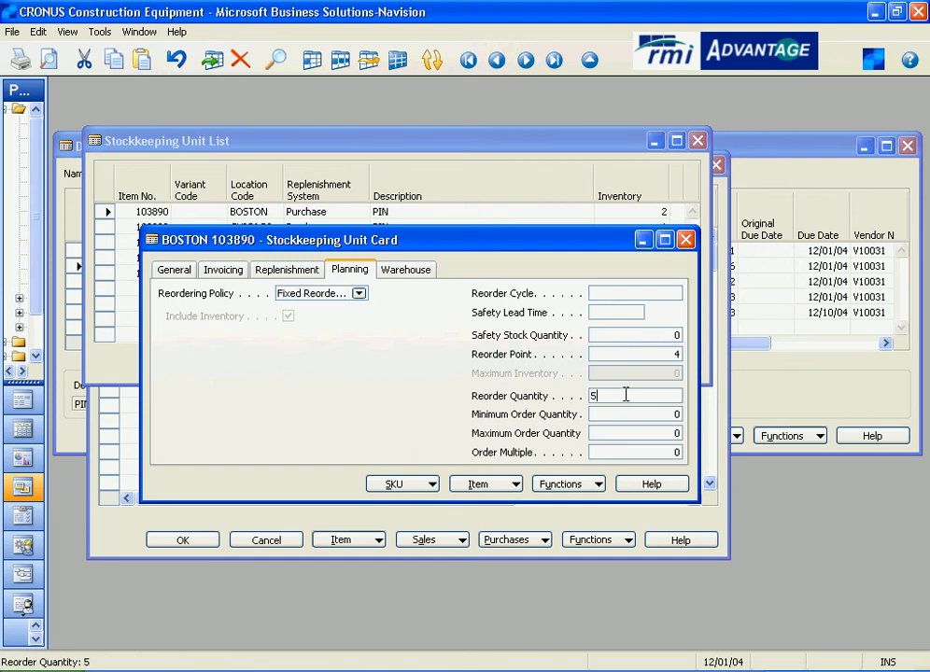
{"action": "key", "text": "Escape"}
{"action": "key", "text": "Escape"}
{"action": "key", "text": "Escape"}
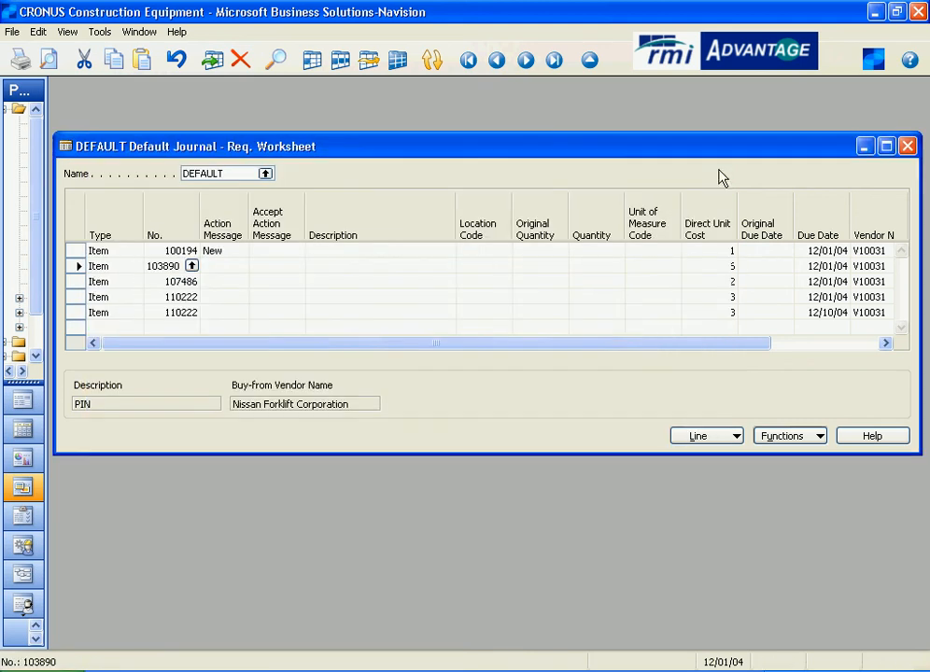
{"action": "left_click", "coordinate": [617, 268]}
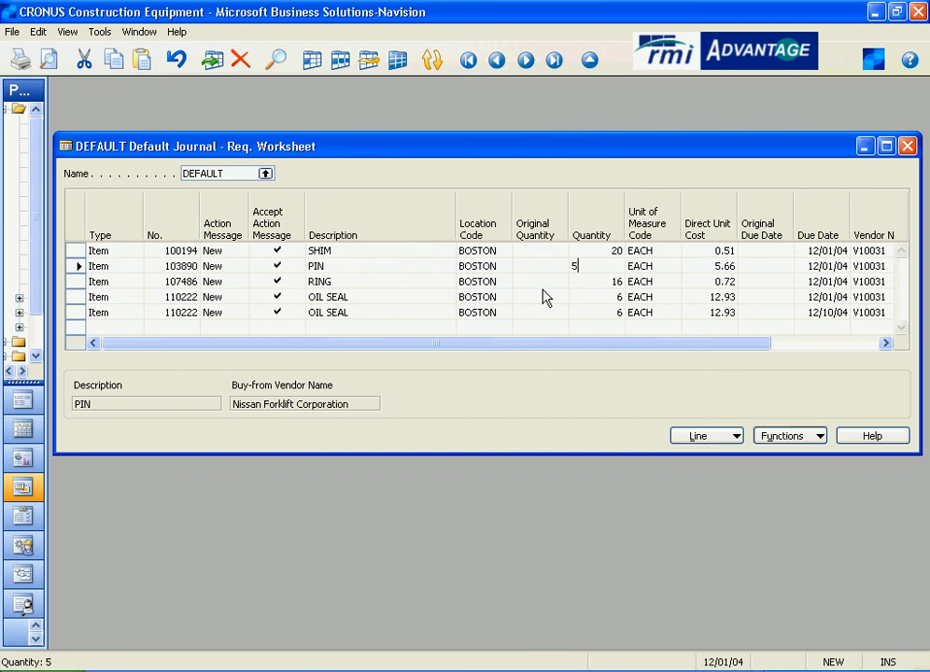
- Open the BOSTON stockkeeping unit card for the RING line's item from the worksheet
{"action": "left_click", "coordinate": [112, 281]}
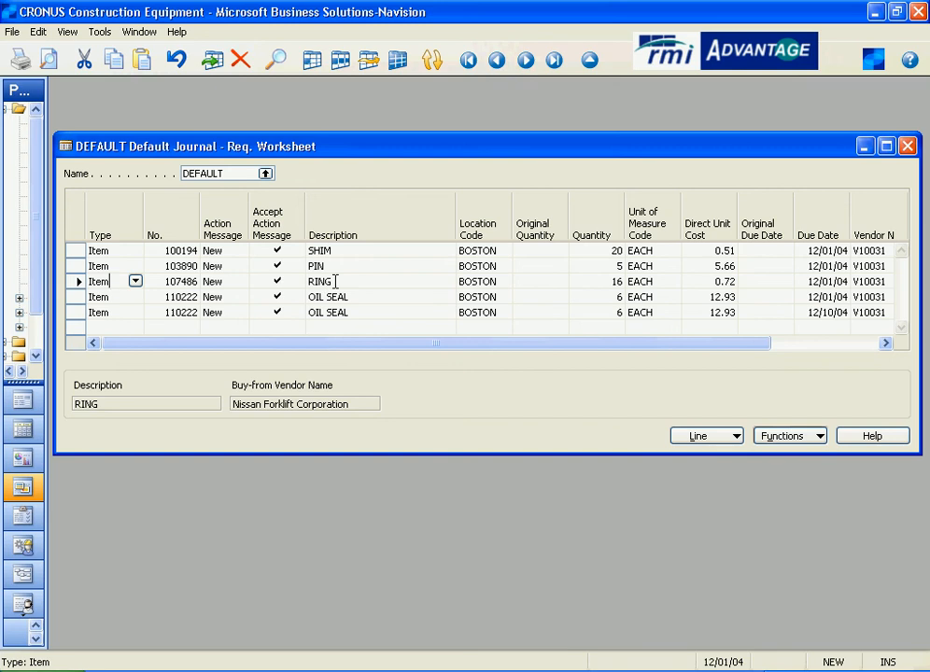
{"action": "left_click", "coordinate": [194, 284]}
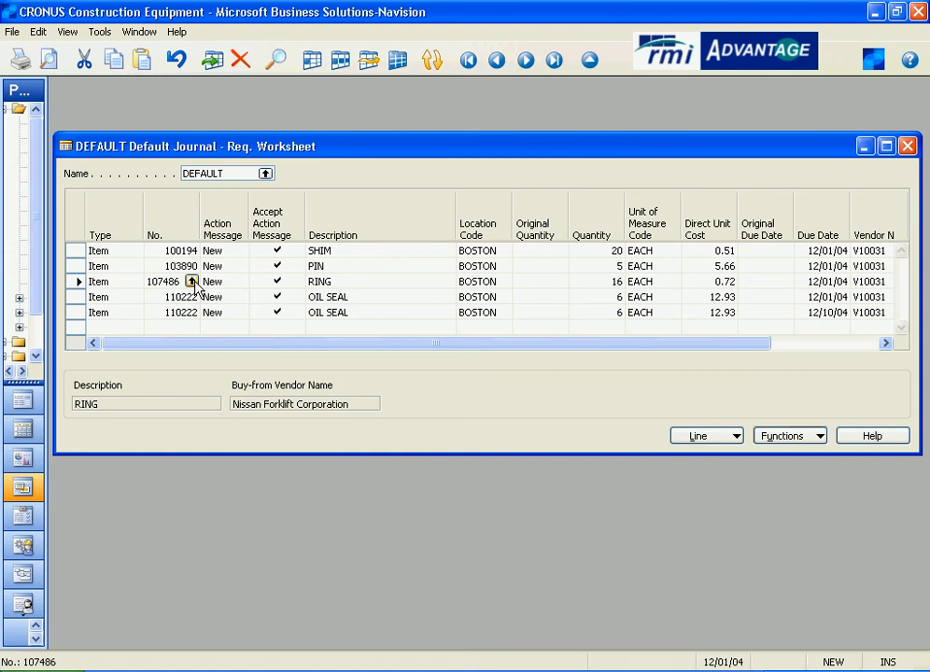
{"action": "left_click", "coordinate": [191, 281]}
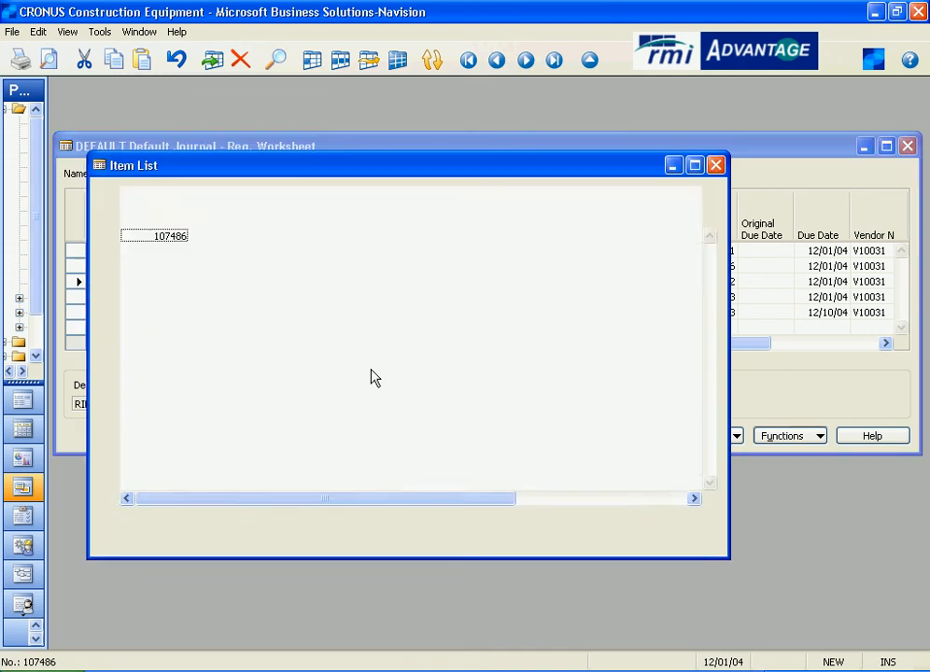
{"action": "left_click", "coordinate": [351, 542]}
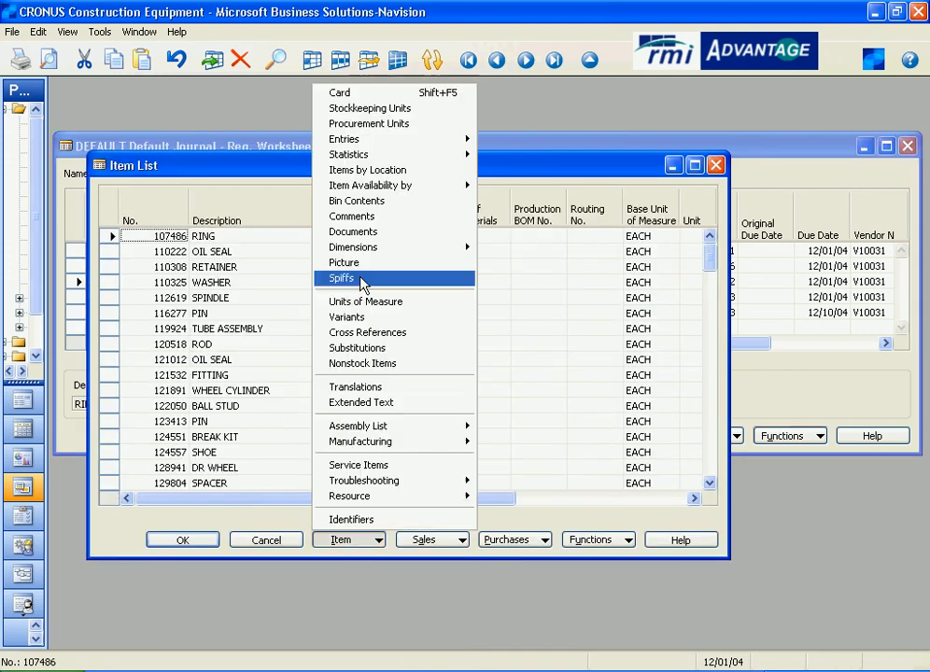
{"action": "left_click", "coordinate": [315, 95]}
{"action": "left_click", "coordinate": [572, 366]}
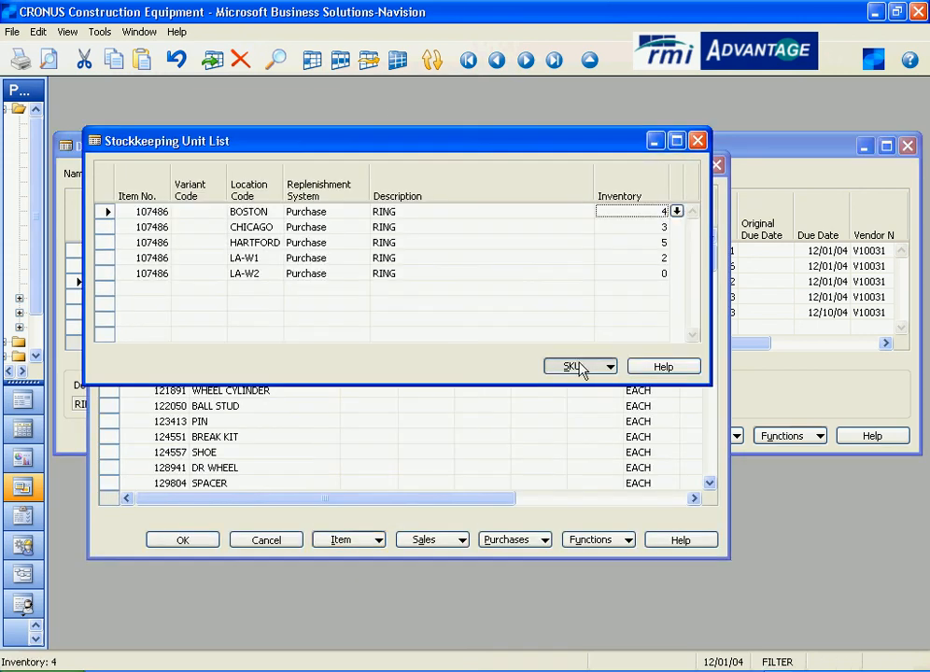
{"action": "left_click", "coordinate": [567, 382]}
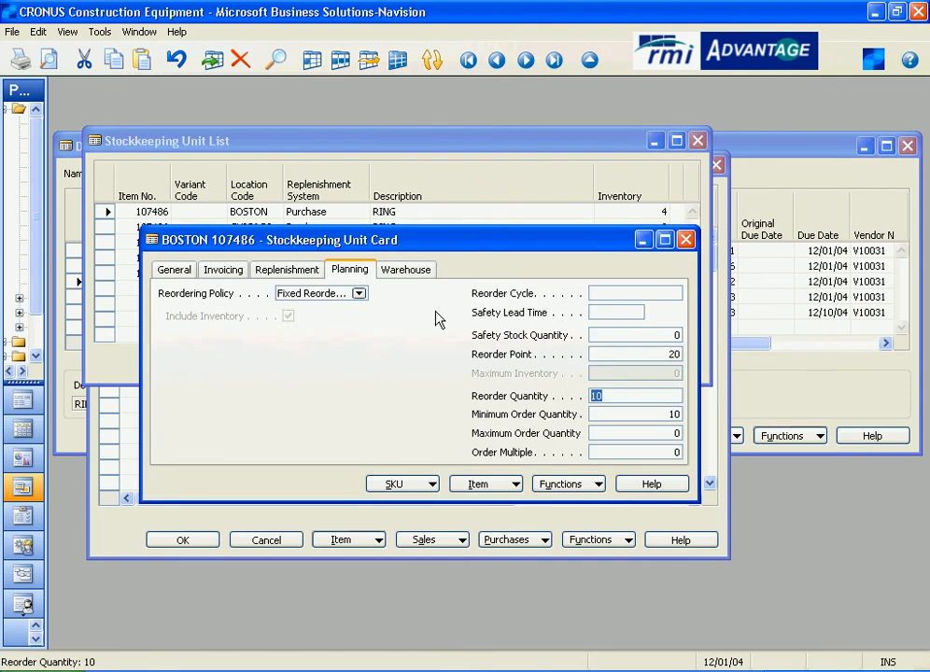
- Compare the RING SKU's inventory and planning settings, including reorder point, then close the windows and return to the RING line's quantity
{"action": "left_click", "coordinate": [179, 271]}
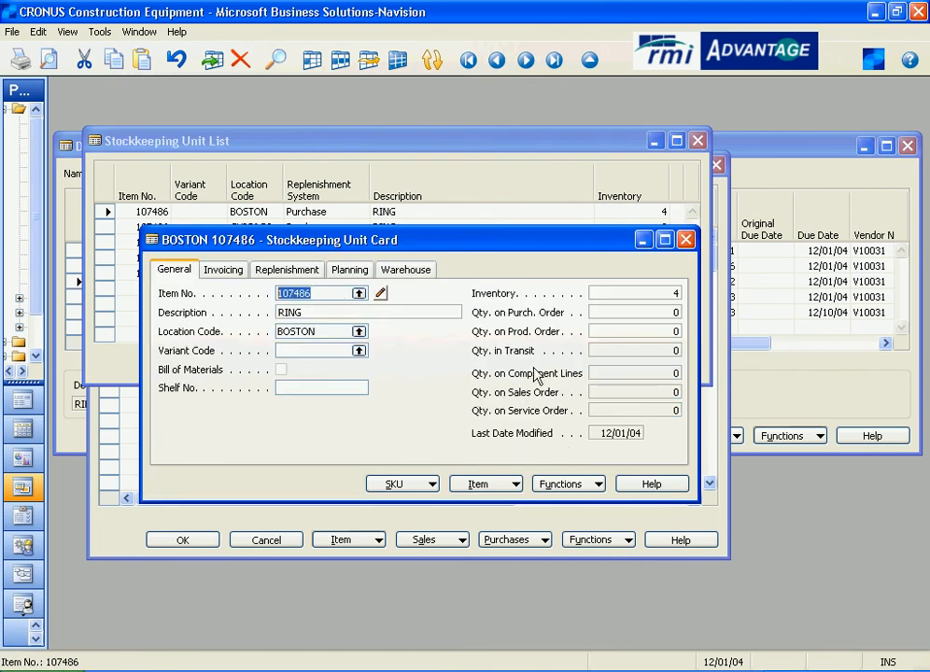
{"action": "left_click", "coordinate": [636, 299]}
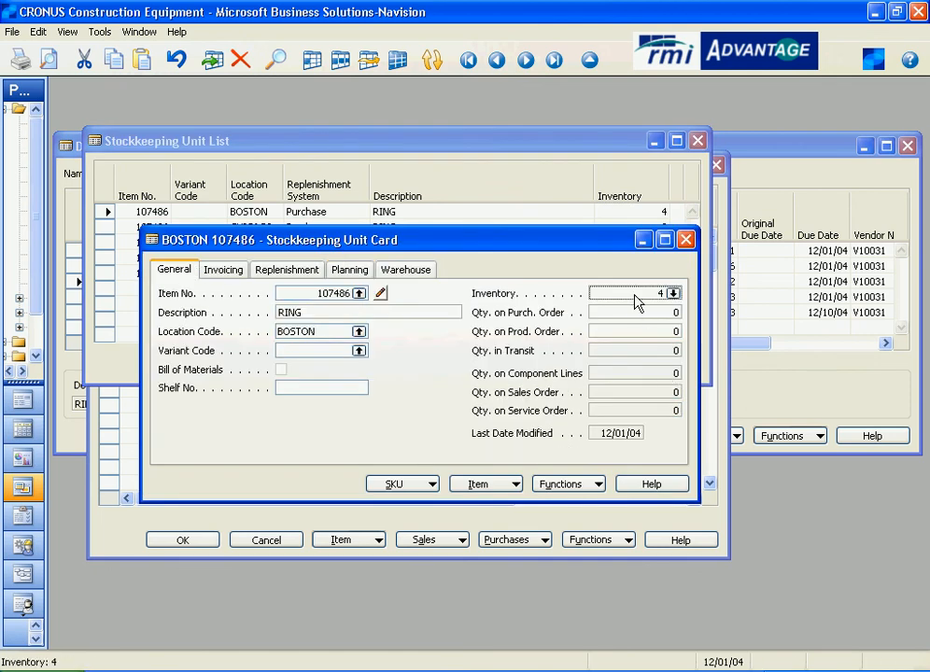
{"action": "left_click", "coordinate": [349, 270]}
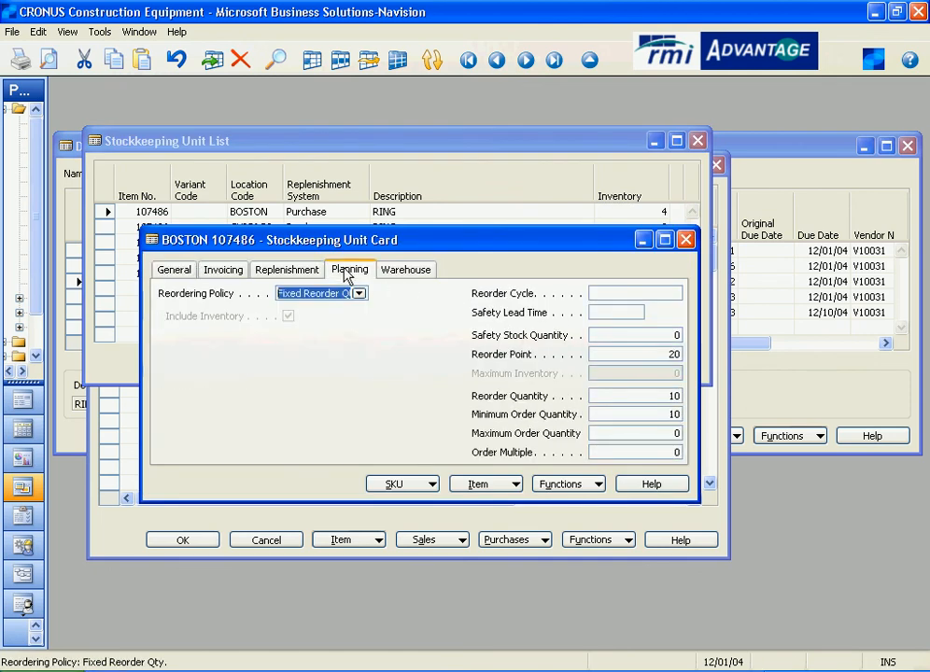
{"action": "left_click", "coordinate": [643, 354]}
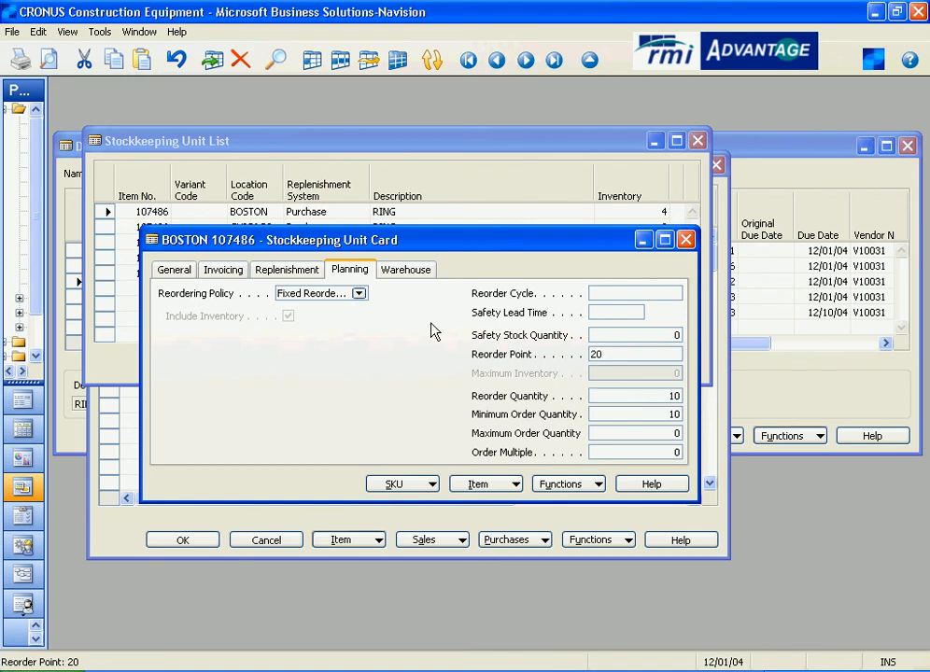
{"action": "left_click", "coordinate": [174, 270]}
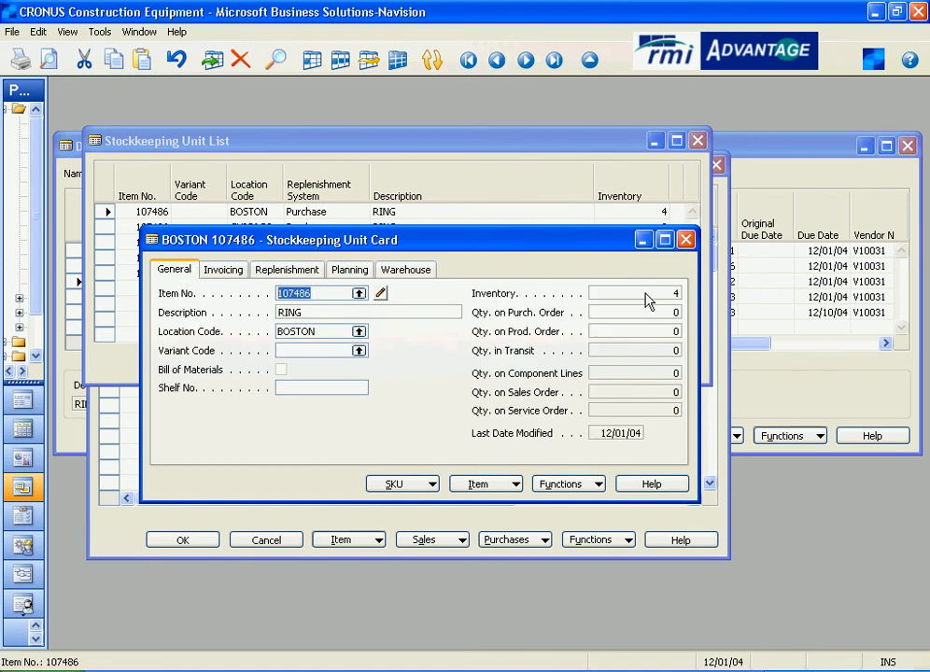
{"action": "left_click", "coordinate": [344, 272]}
{"action": "left_click", "coordinate": [641, 356]}
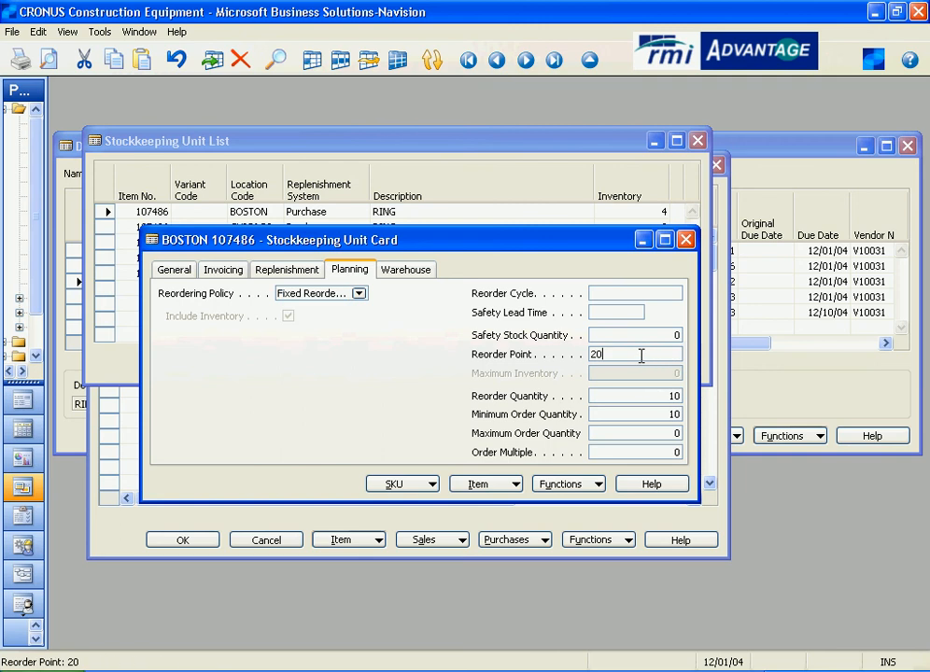
{"action": "left_click", "coordinate": [686, 241]}
{"action": "left_click", "coordinate": [699, 142]}
{"action": "left_click", "coordinate": [715, 164]}
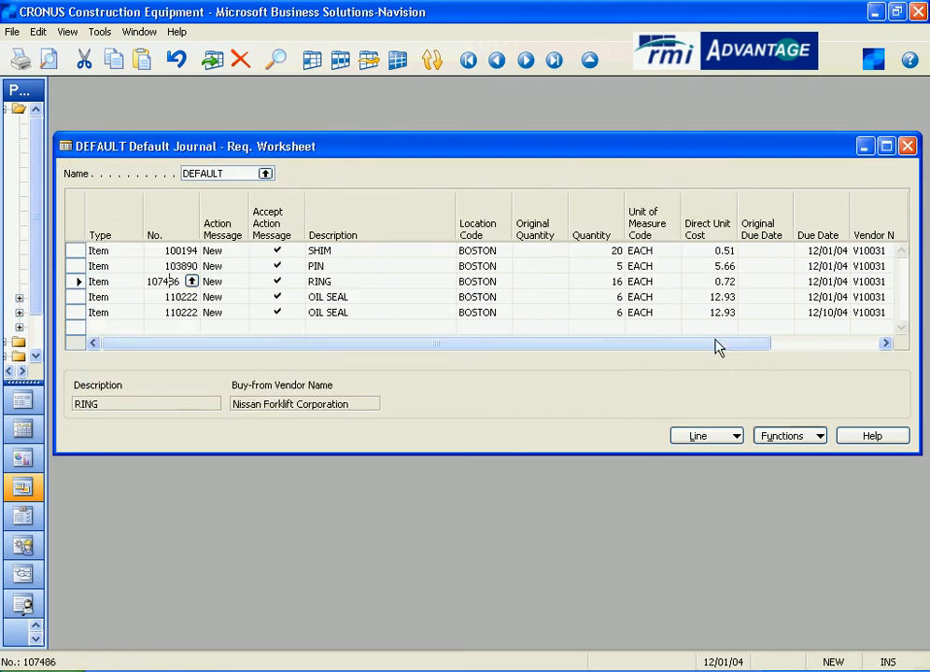
{"action": "left_click", "coordinate": [606, 280]}
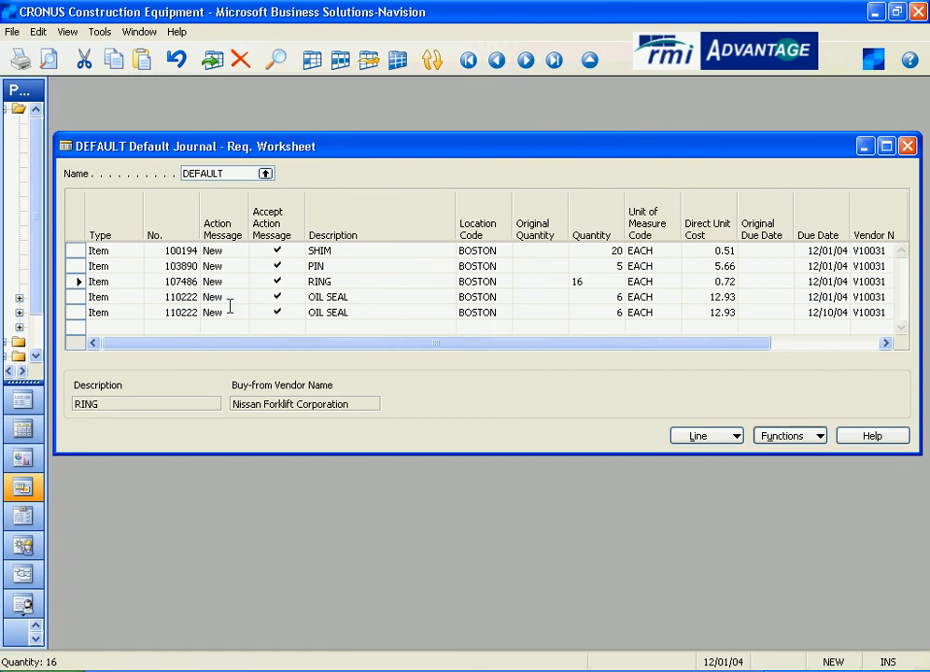
- Open the BOSTON stockkeeping unit card for the OIL SEAL line's item from the worksheet
{"action": "left_click", "coordinate": [156, 297]}
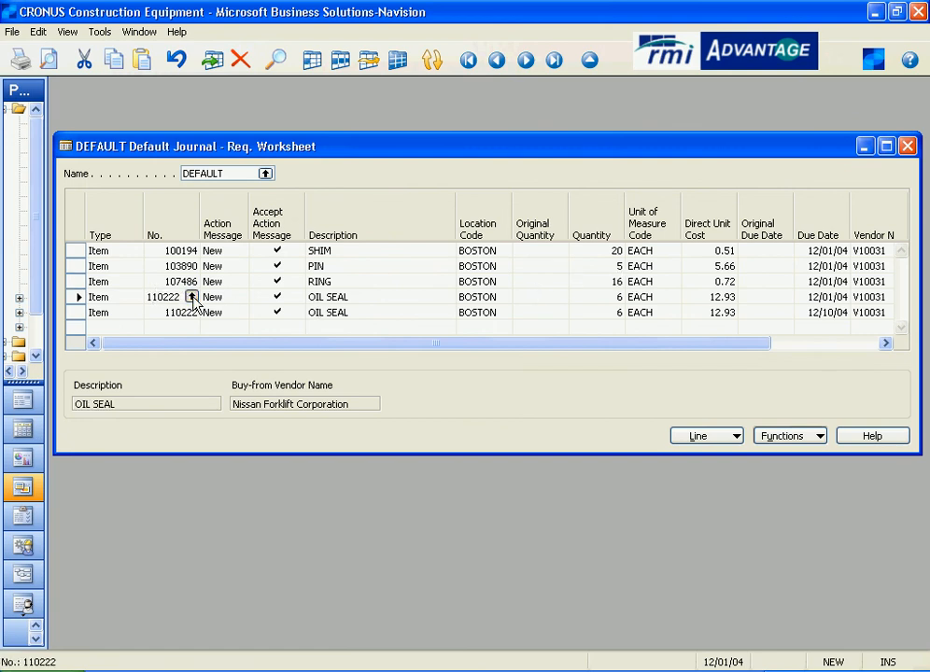
{"action": "left_click", "coordinate": [192, 297]}
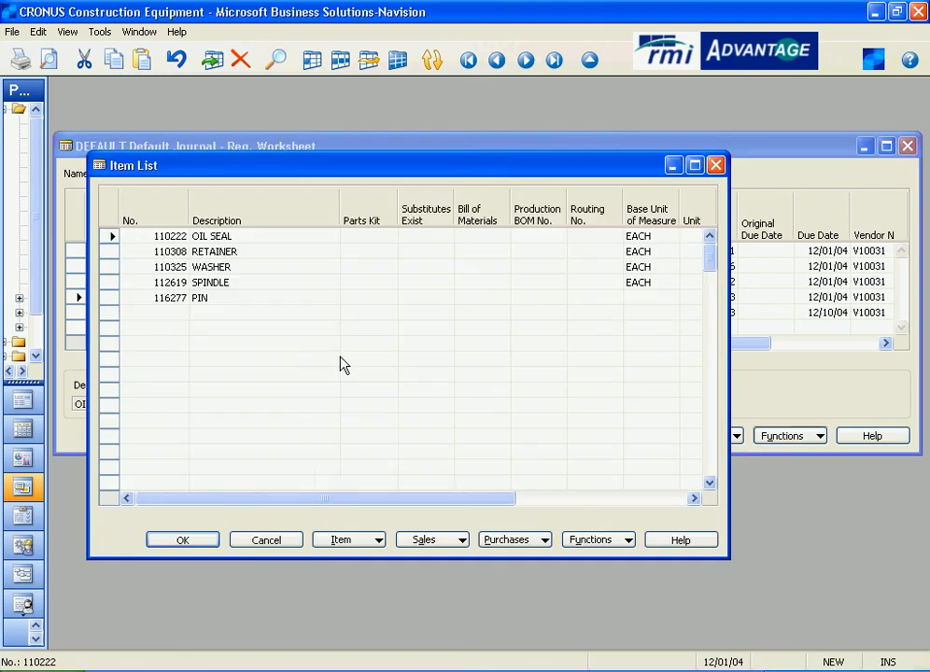
{"action": "left_click", "coordinate": [355, 542]}
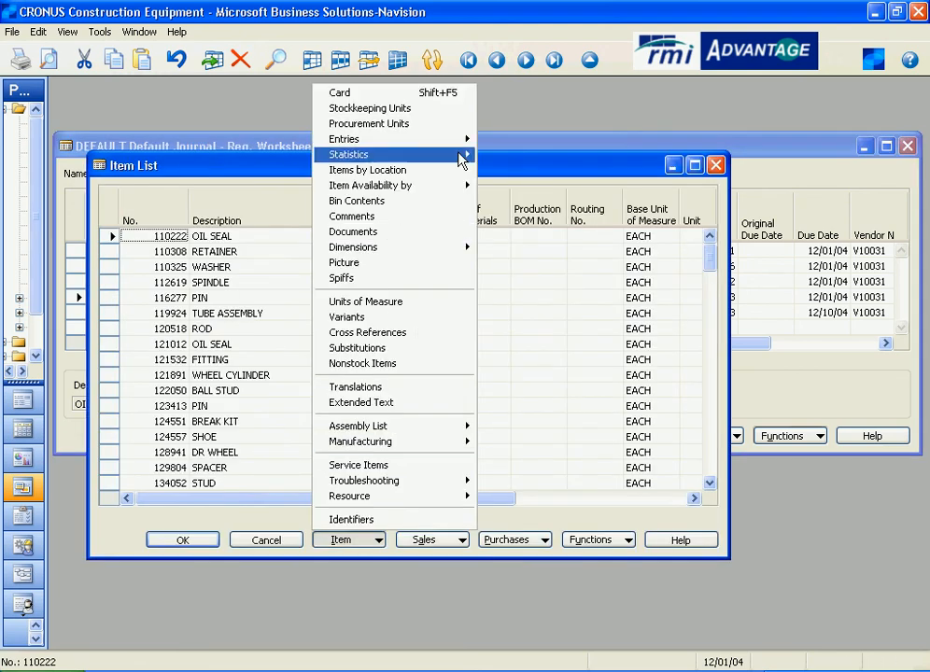
{"action": "left_click", "coordinate": [449, 109]}
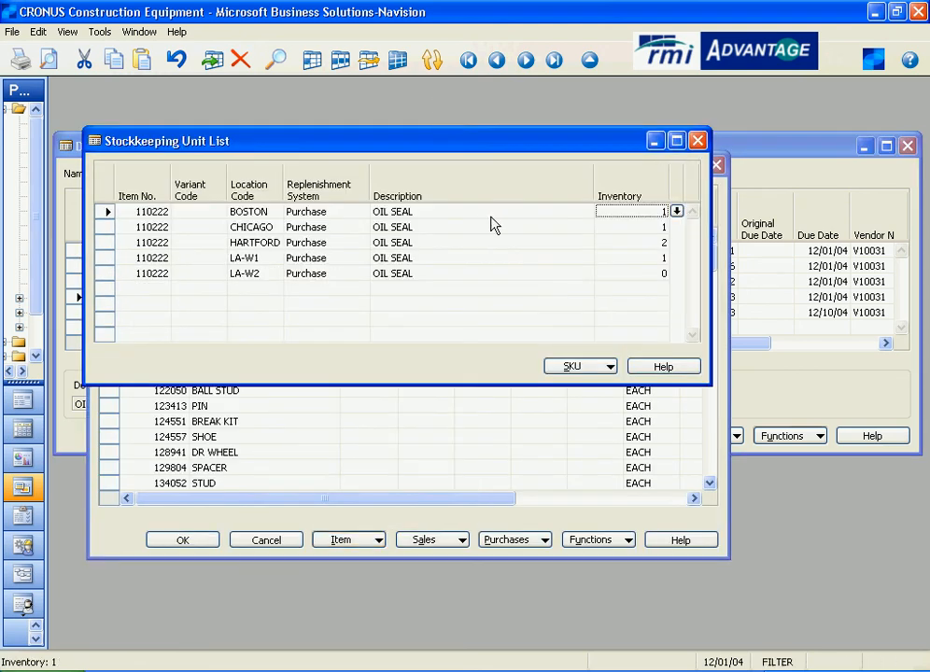
{"action": "left_click", "coordinate": [607, 368]}
{"action": "left_click", "coordinate": [600, 386]}
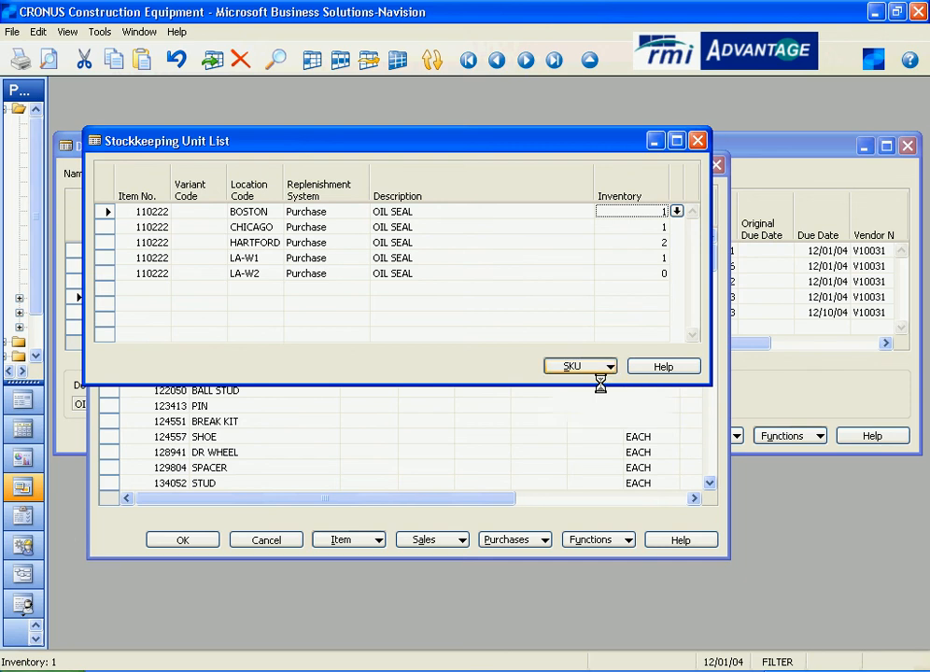
- Review the OIL SEAL SKU's inventory and drill into its quantity on sales order to view the sales lines, then close them
{"action": "left_click", "coordinate": [177, 270]}
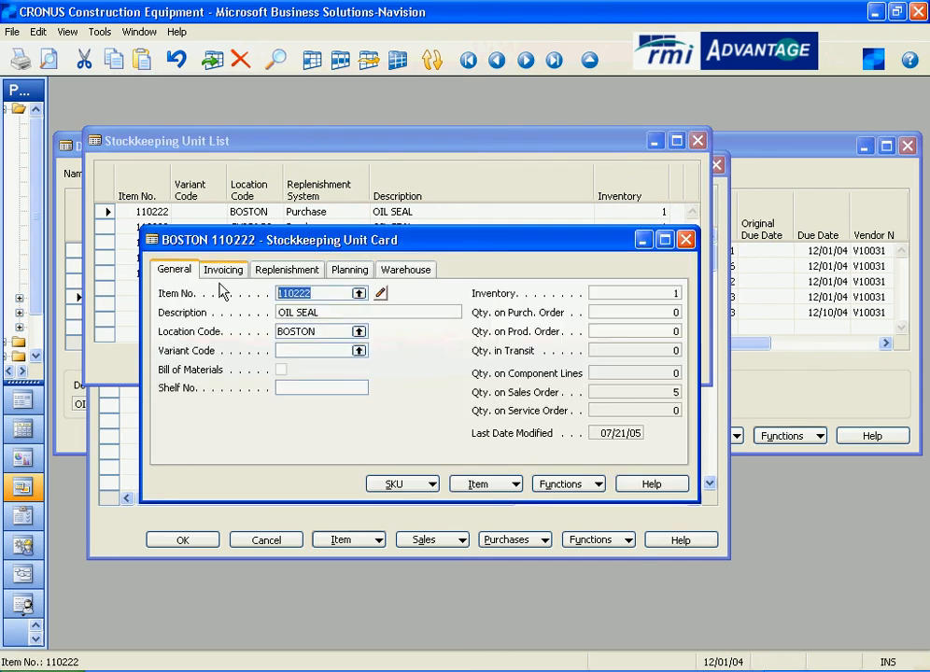
{"action": "left_click", "coordinate": [629, 297]}
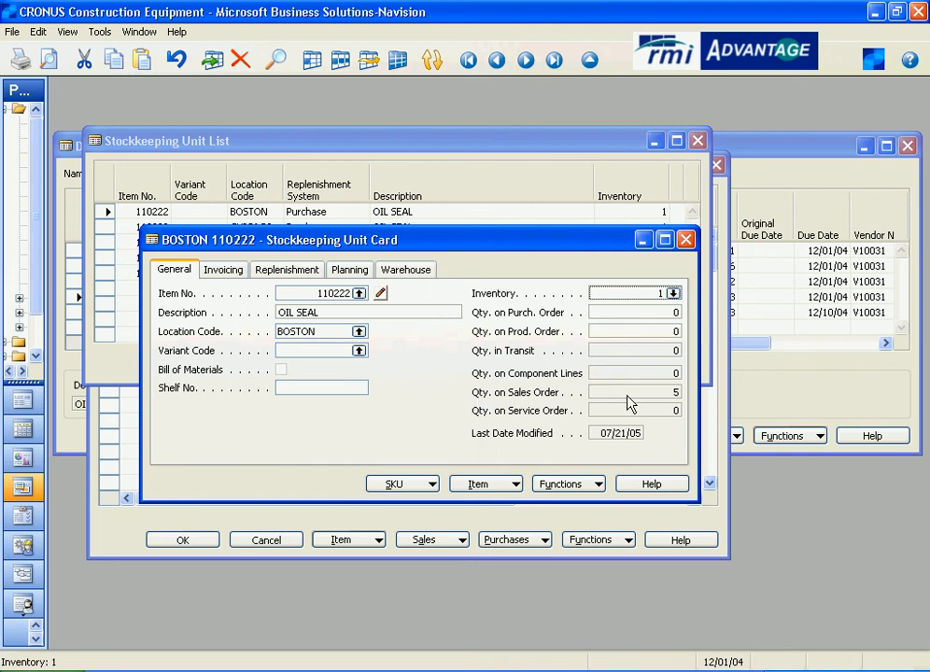
{"action": "left_click", "coordinate": [660, 398]}
{"action": "left_click", "coordinate": [672, 393]}
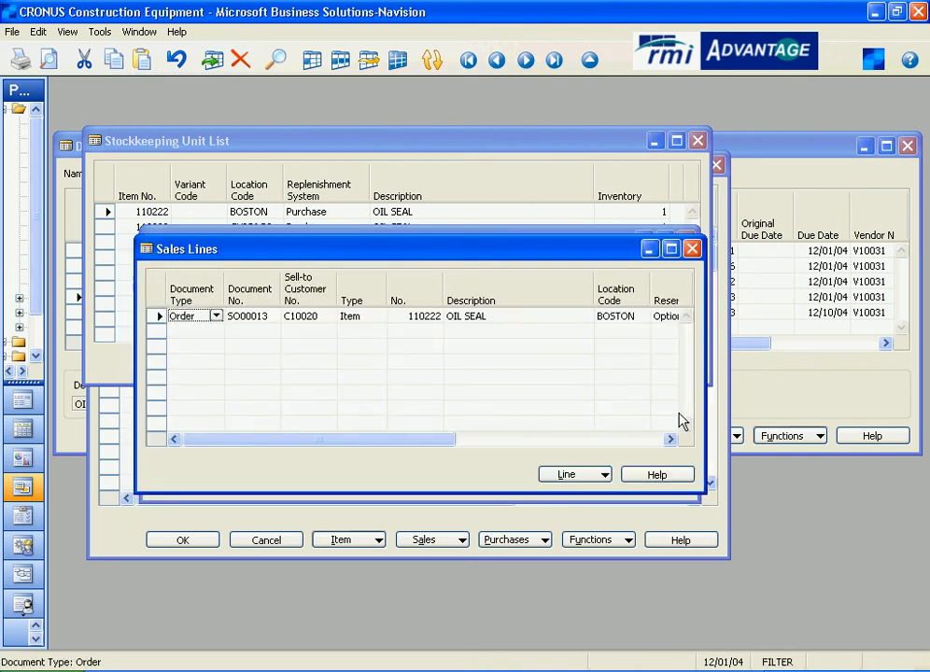
{"action": "left_click_drag", "start_coordinate": [409, 445], "coordinate": [353, 440]}
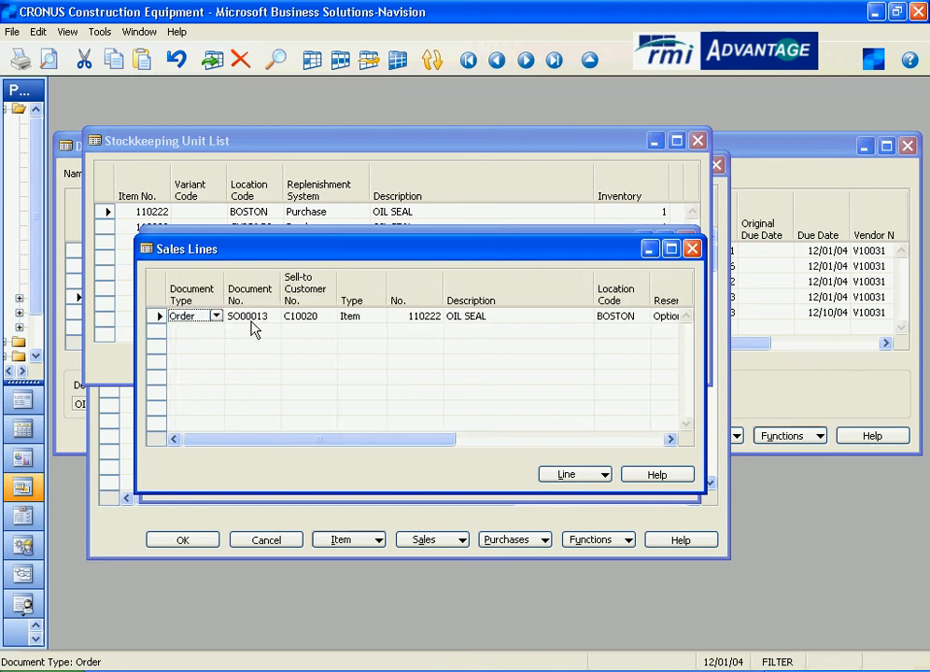
{"action": "left_click", "coordinate": [692, 248]}
- Review the OIL SEAL SKU's planning settings, including reorder point and order multiple, then close the SKU windows
{"action": "left_click", "coordinate": [349, 270]}
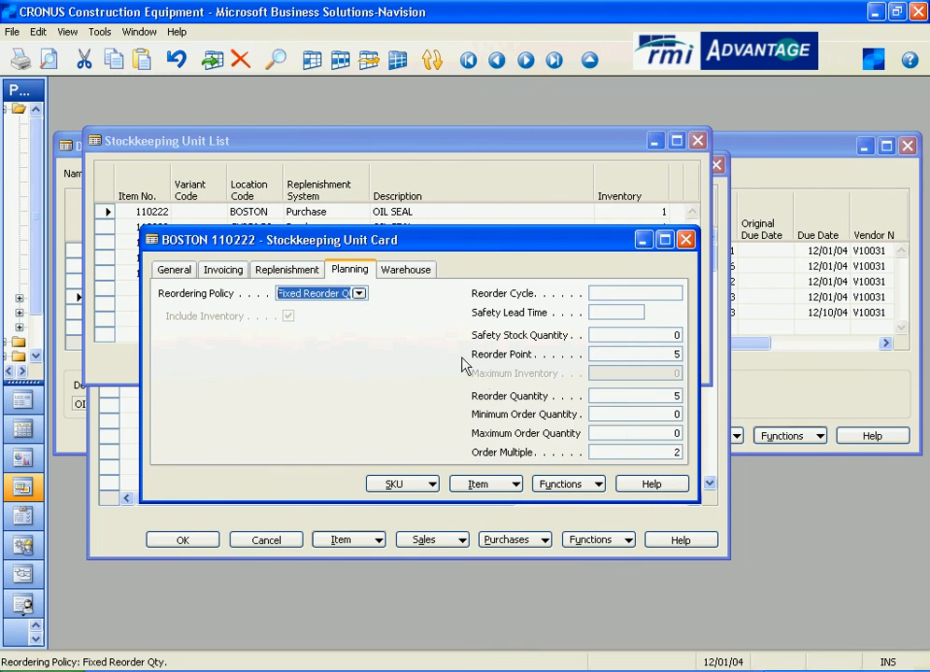
{"action": "left_click", "coordinate": [646, 354]}
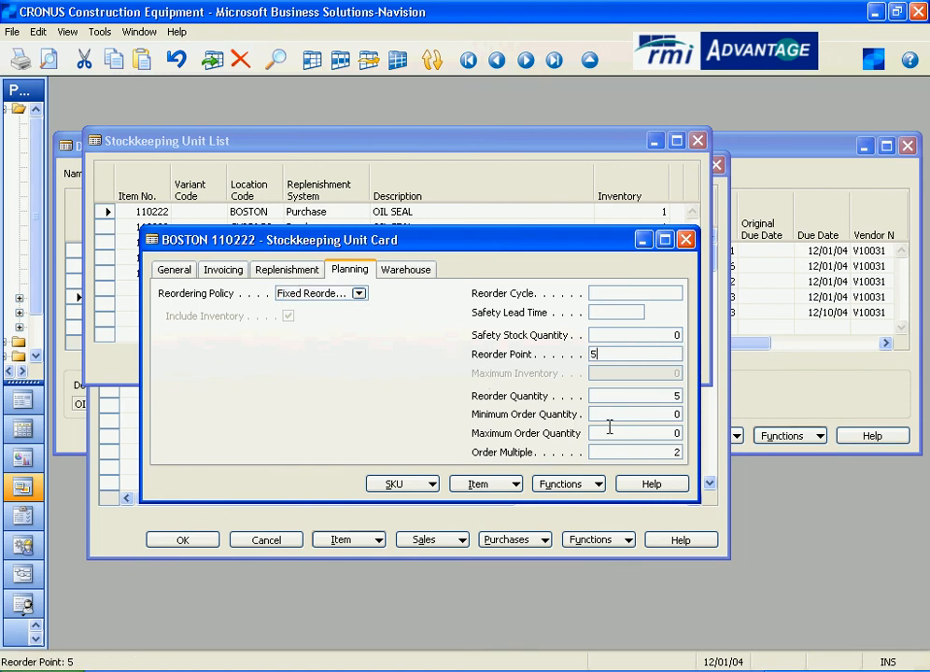
{"action": "left_click", "coordinate": [177, 272]}
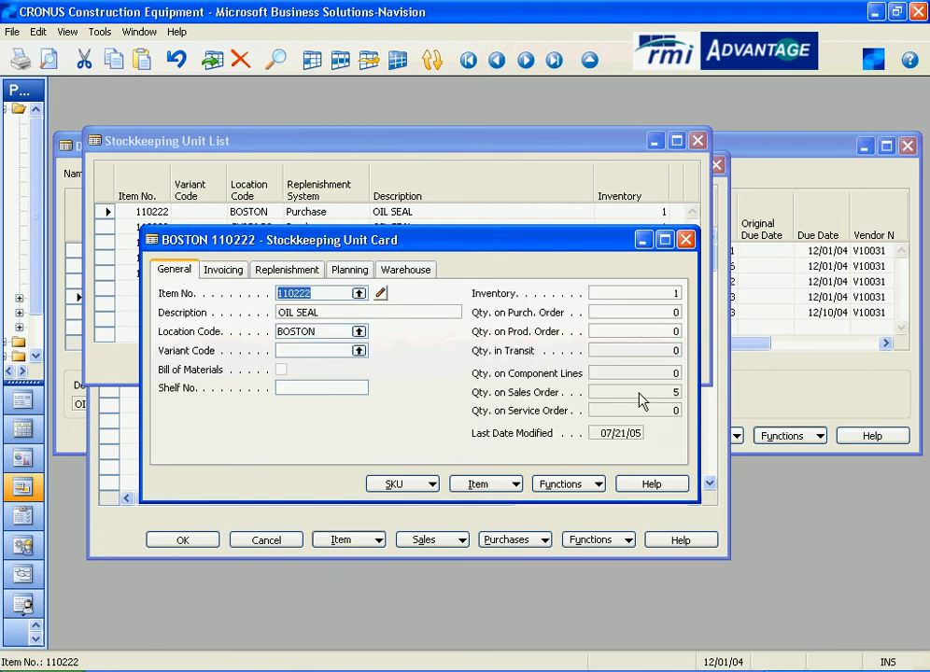
{"action": "left_click", "coordinate": [349, 270]}
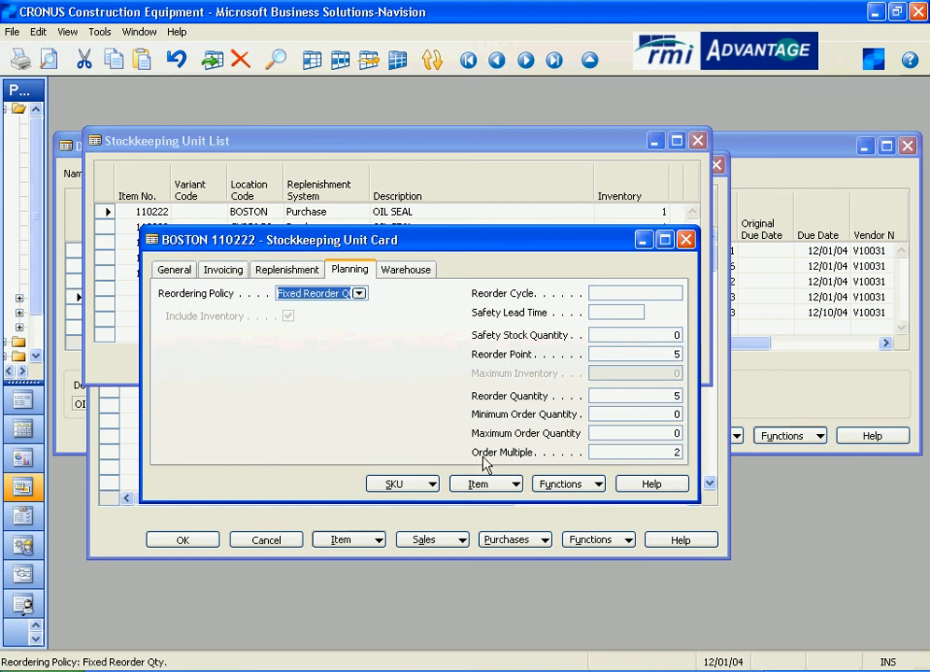
{"action": "left_click", "coordinate": [637, 453]}
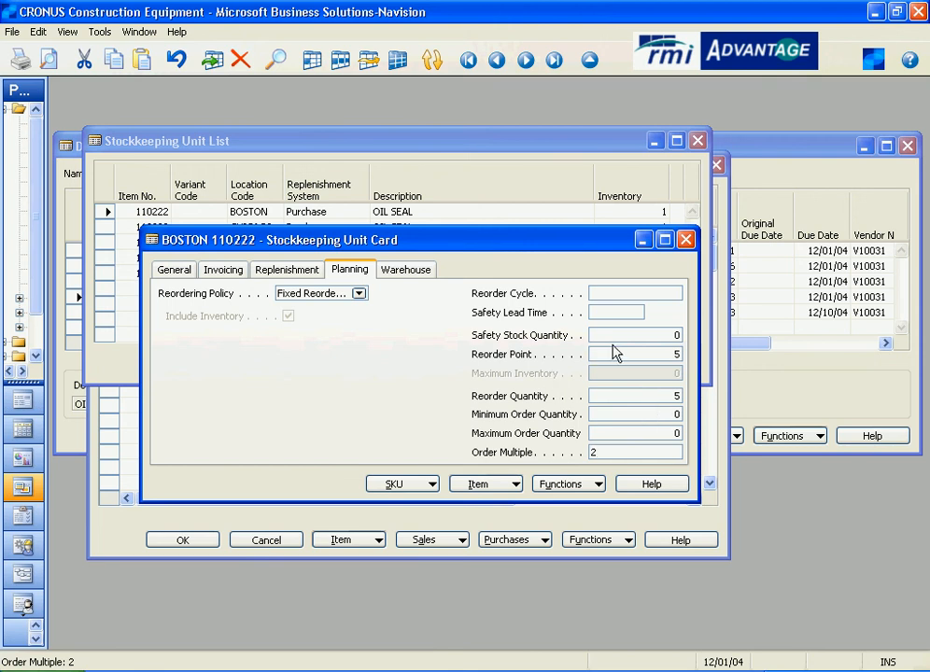
{"action": "left_click", "coordinate": [685, 240]}
{"action": "left_click", "coordinate": [697, 141]}
{"action": "left_click", "coordinate": [716, 164]}
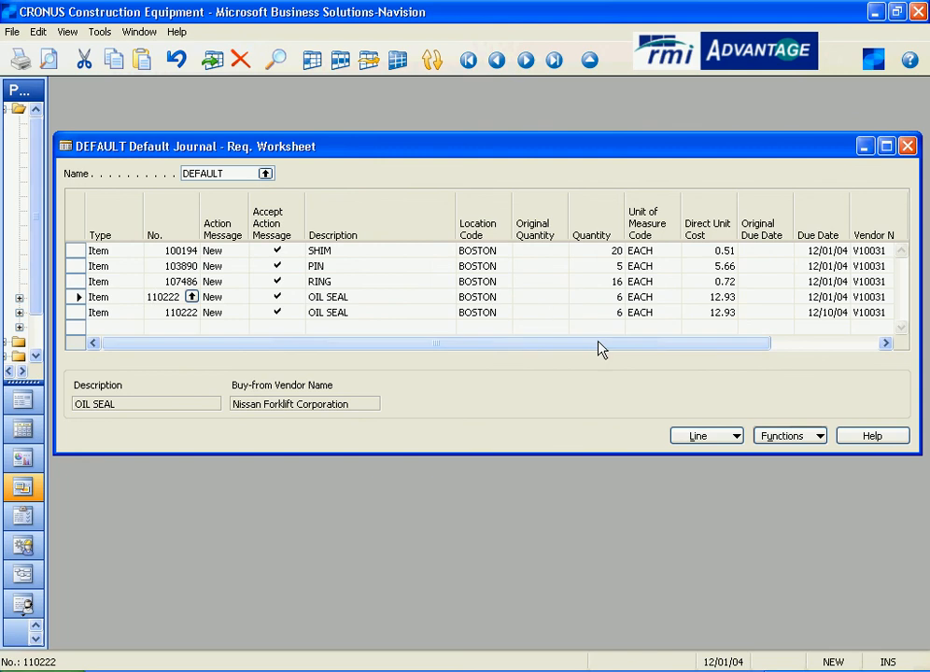
- Review the Action Message options available on the SHIM requisition line without changing them
{"action": "left_click", "coordinate": [128, 250]}
{"action": "left_click", "coordinate": [128, 250]}
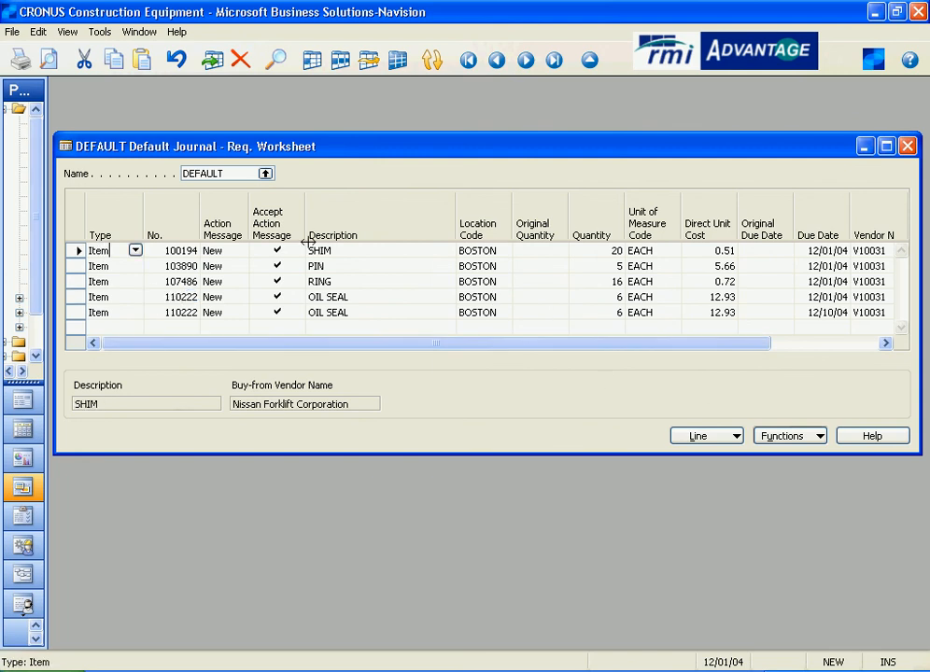
{"action": "key", "text": "Tab"}
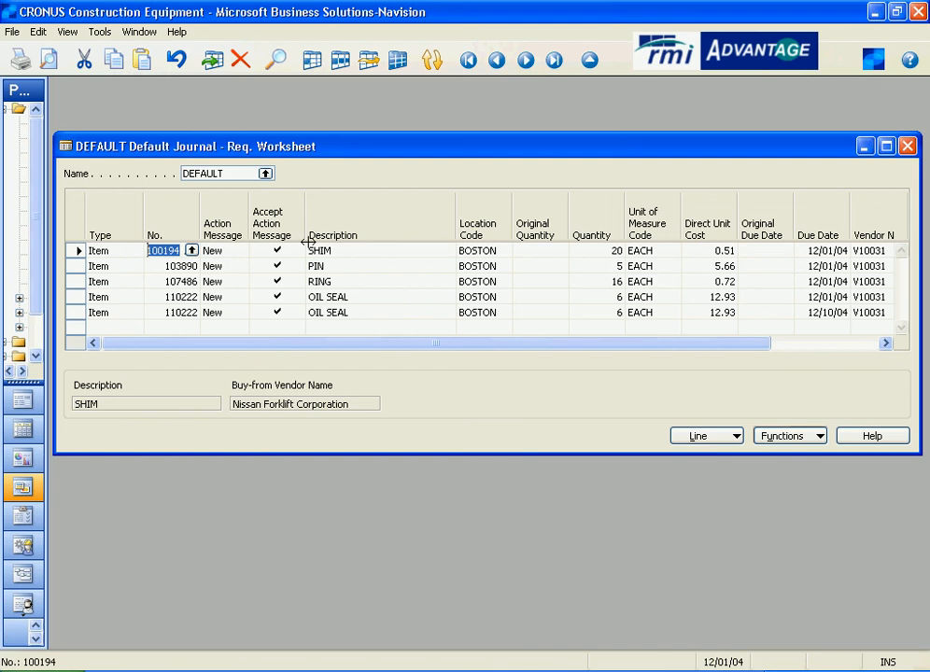
{"action": "key", "text": "Tab"}
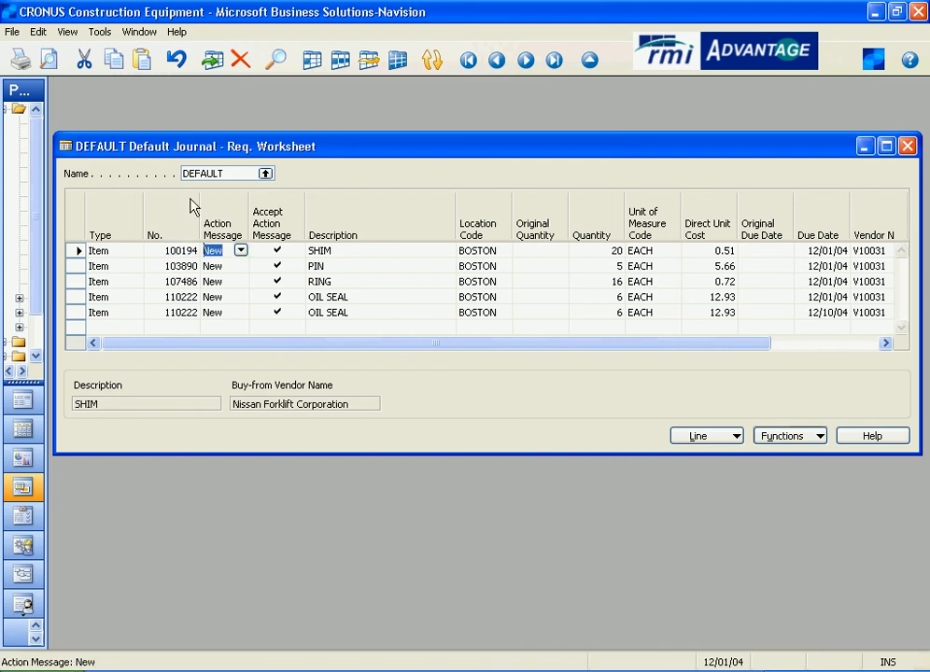
{"action": "left_click", "coordinate": [241, 251]}
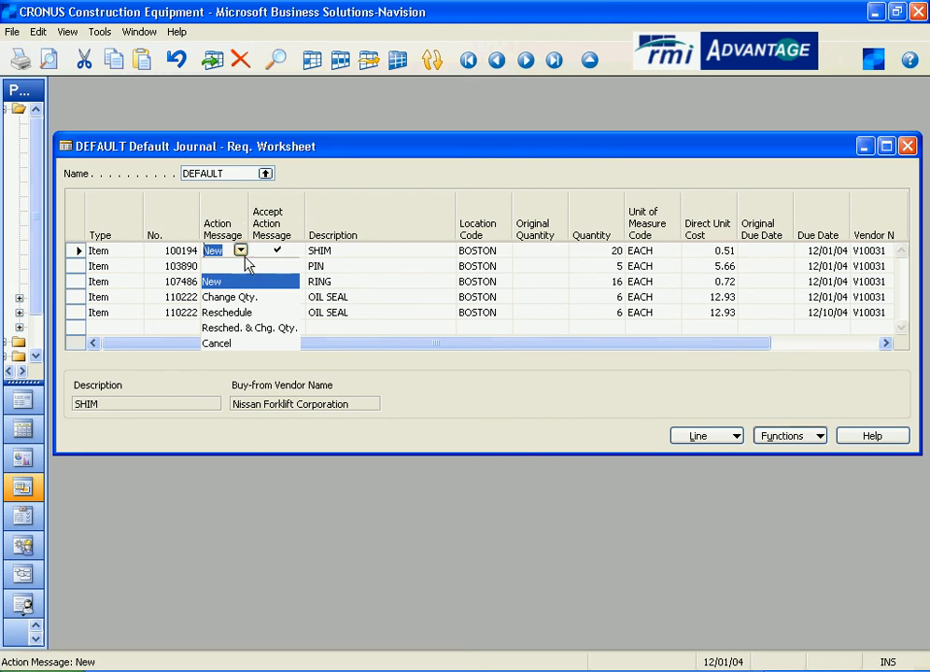
{"action": "left_click", "coordinate": [241, 250]}
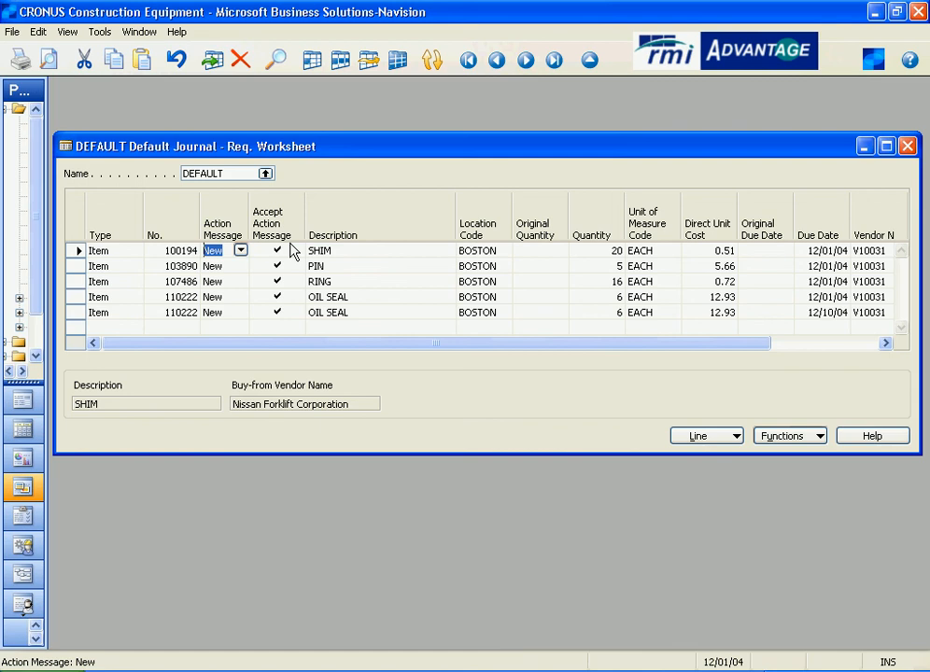
{"action": "left_click", "coordinate": [363, 251]}
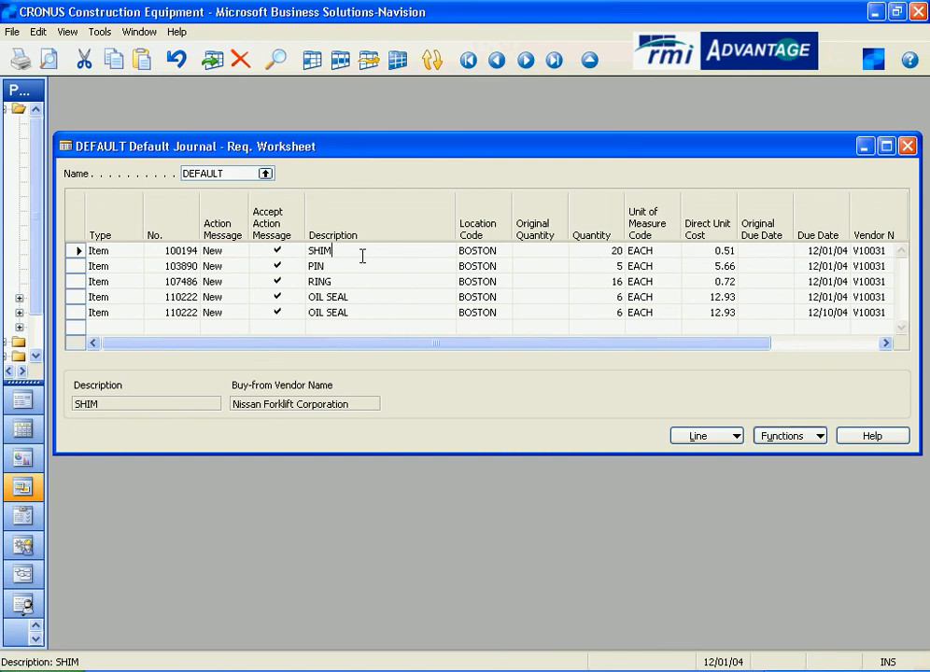
{"action": "left_click", "coordinate": [541, 254]}
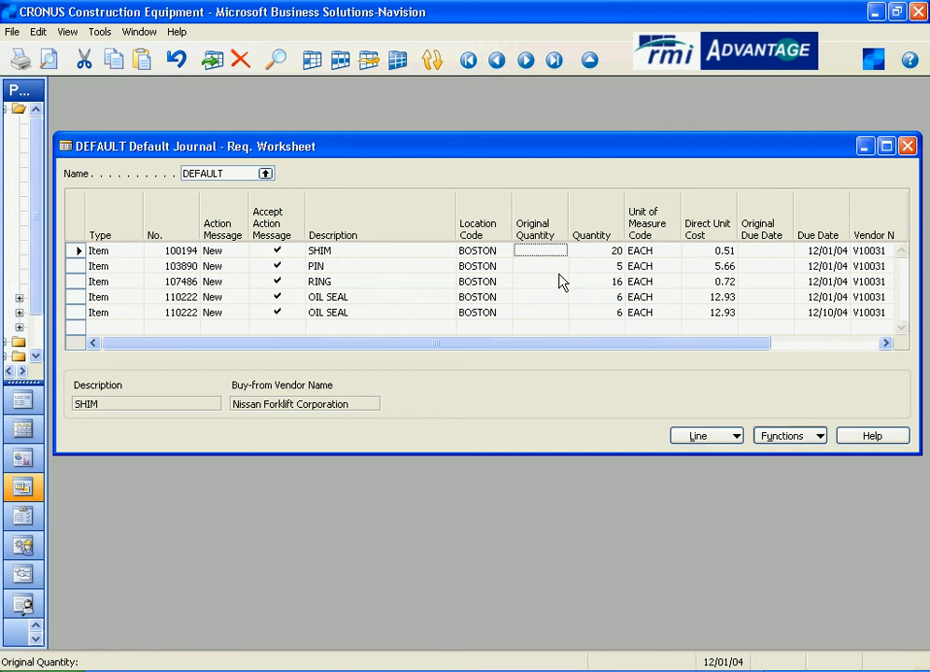
{"action": "left_click", "coordinate": [241, 251]}
{"action": "left_click", "coordinate": [241, 250]}
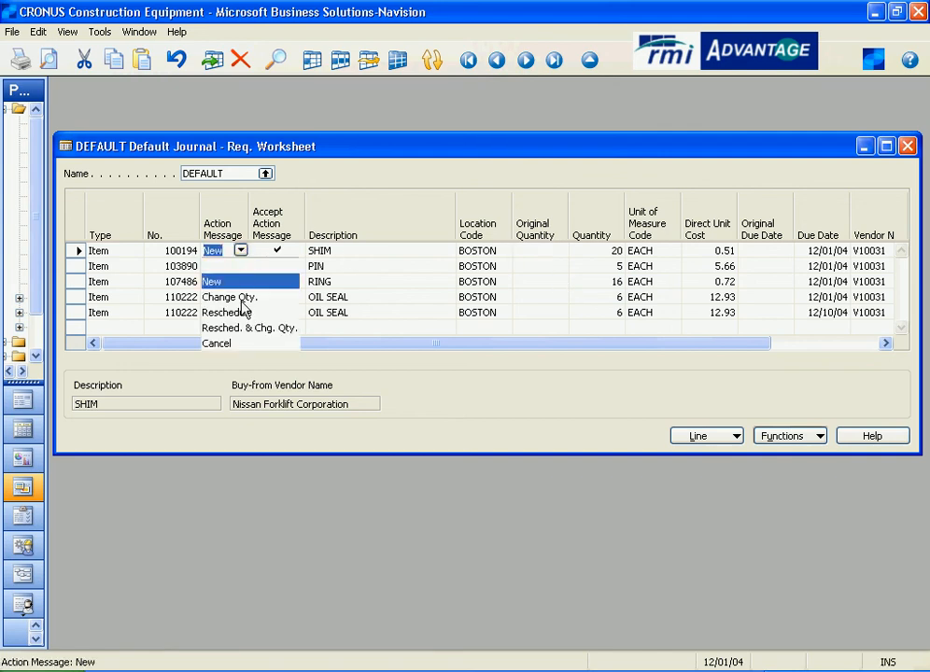
{"action": "left_click", "coordinate": [242, 254]}
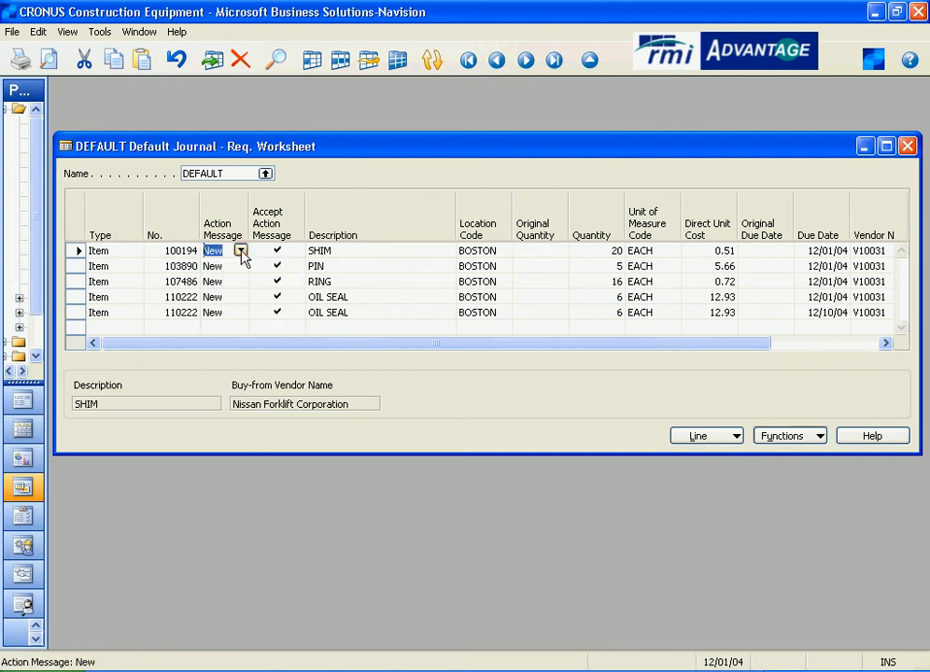
- Examine the SHIM line's original quantity, quantity, cost, due date and vendor columns across the worksheet
{"action": "left_click", "coordinate": [549, 252]}
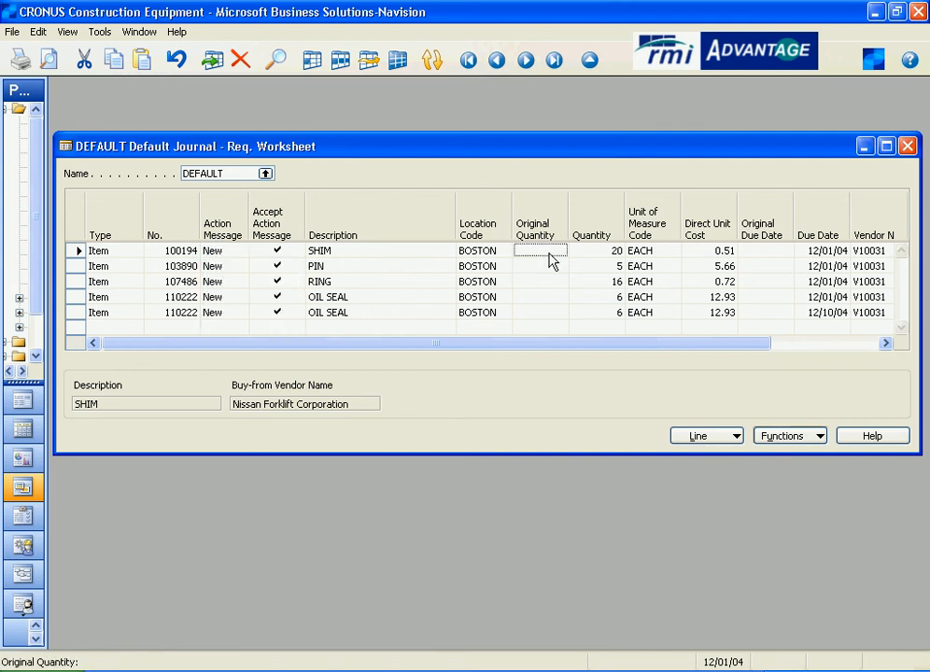
{"action": "left_click", "coordinate": [600, 252]}
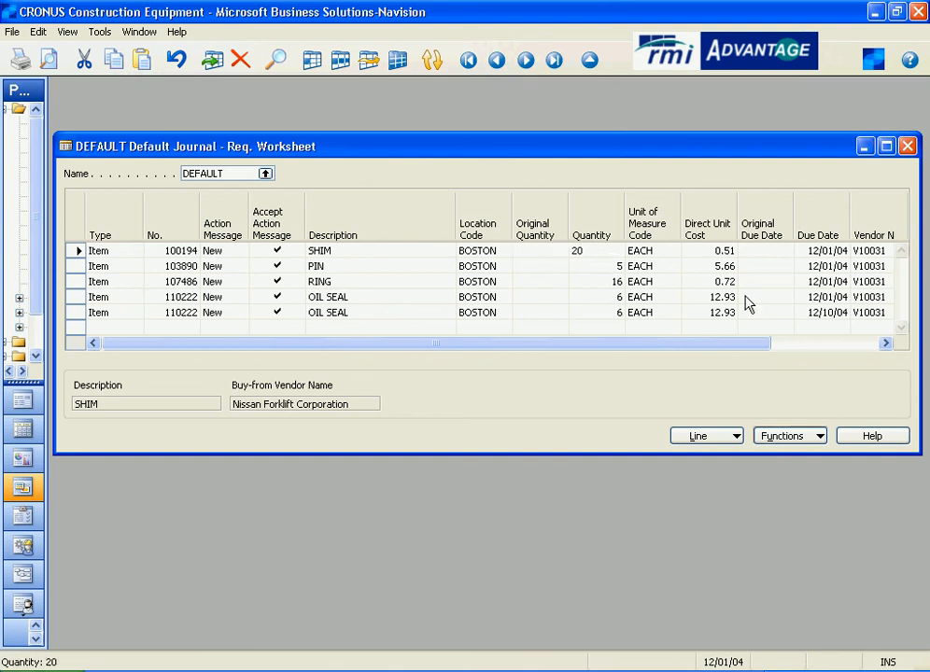
{"action": "left_click_drag", "start_coordinate": [744, 343], "coordinate": [851, 346]}
{"action": "left_click", "coordinate": [530, 252]}
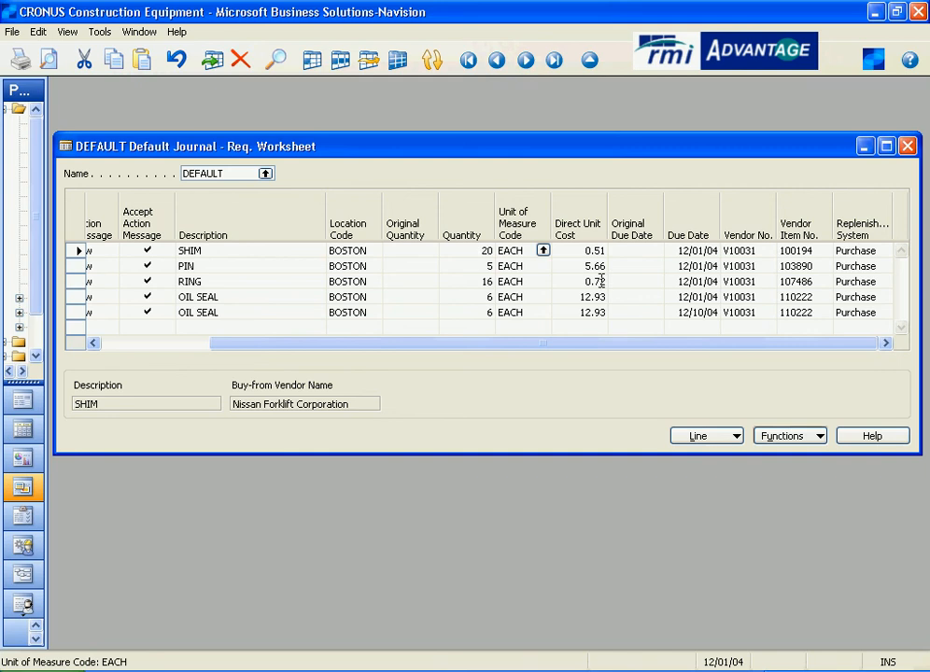
{"action": "left_click", "coordinate": [586, 250]}
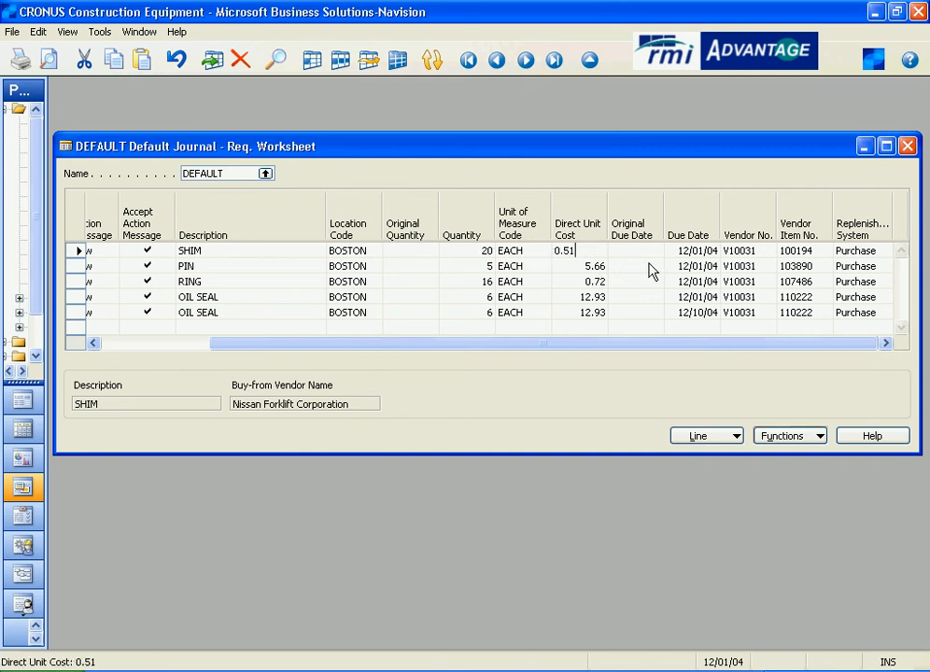
{"action": "left_click", "coordinate": [623, 252]}
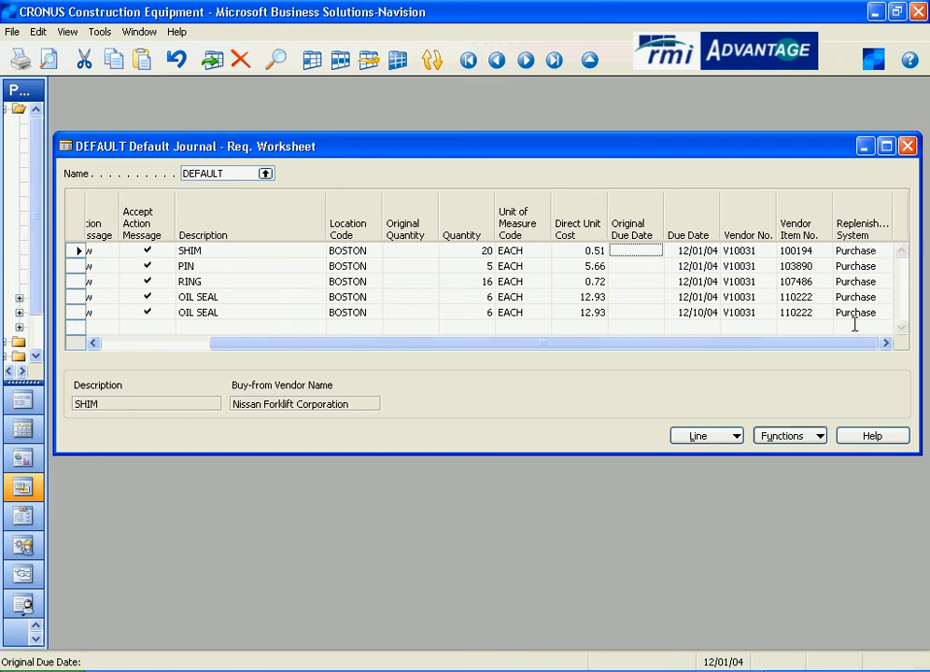
{"action": "left_click_drag", "start_coordinate": [807, 346], "coordinate": [588, 371]}
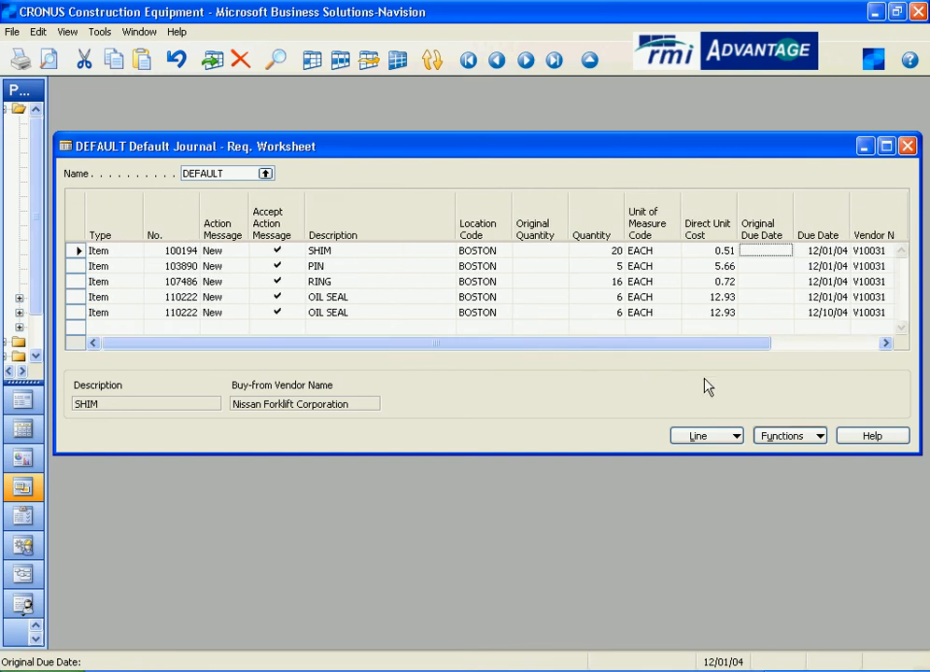
- Open the SHIM line's item card and then the requisition line's dimensions, closing each window
{"action": "left_click", "coordinate": [738, 438]}
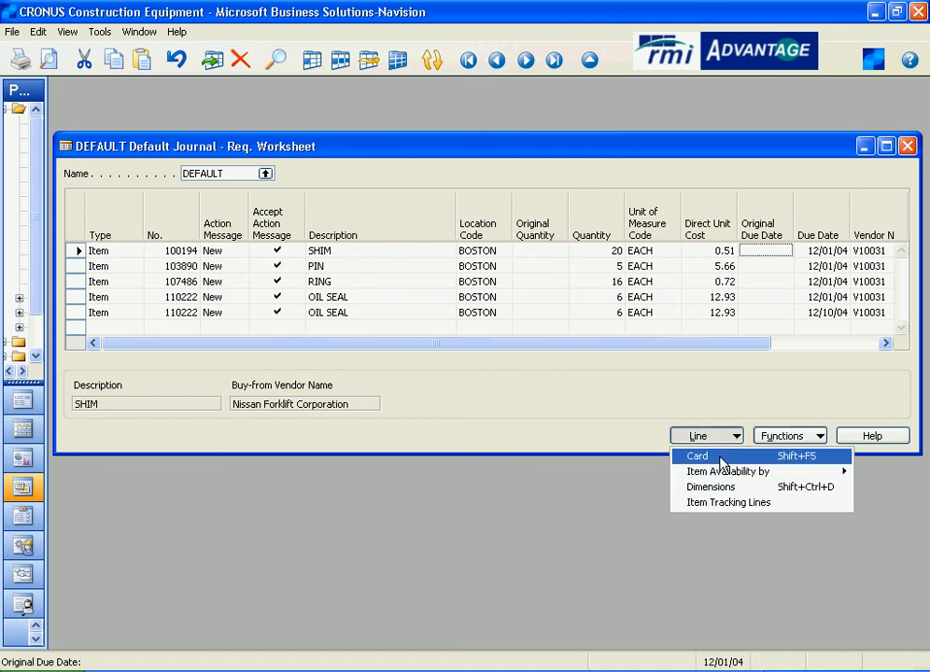
{"action": "left_click", "coordinate": [719, 458]}
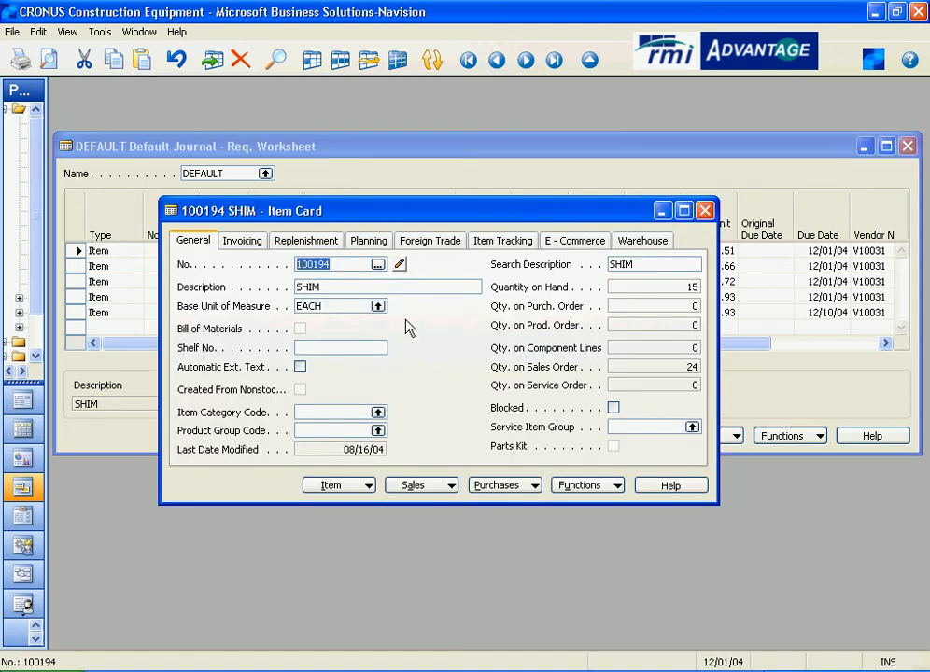
{"action": "left_click", "coordinate": [705, 210]}
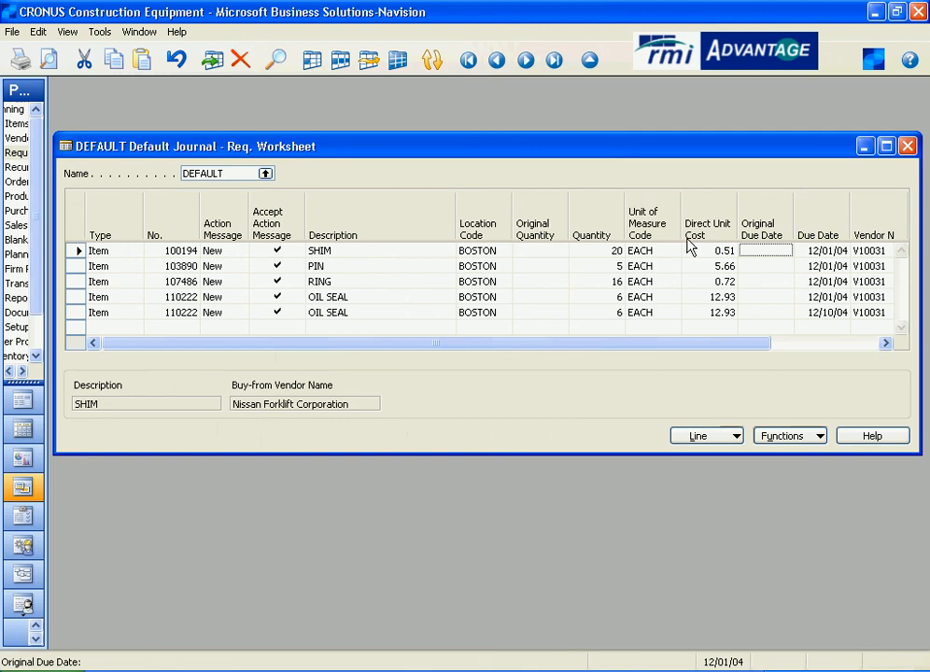
{"action": "left_click", "coordinate": [678, 439]}
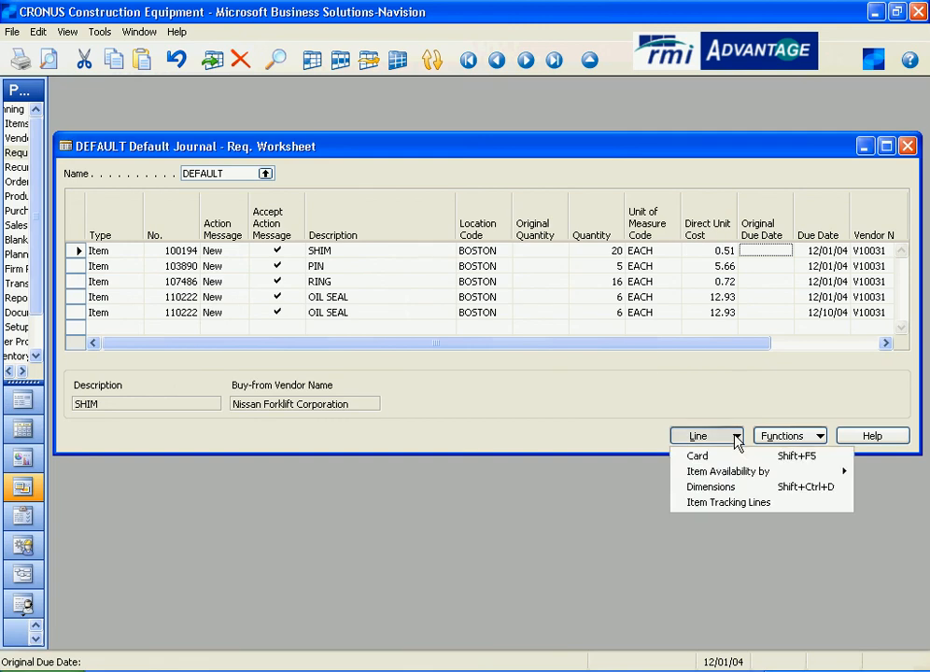
{"action": "left_click", "coordinate": [726, 489]}
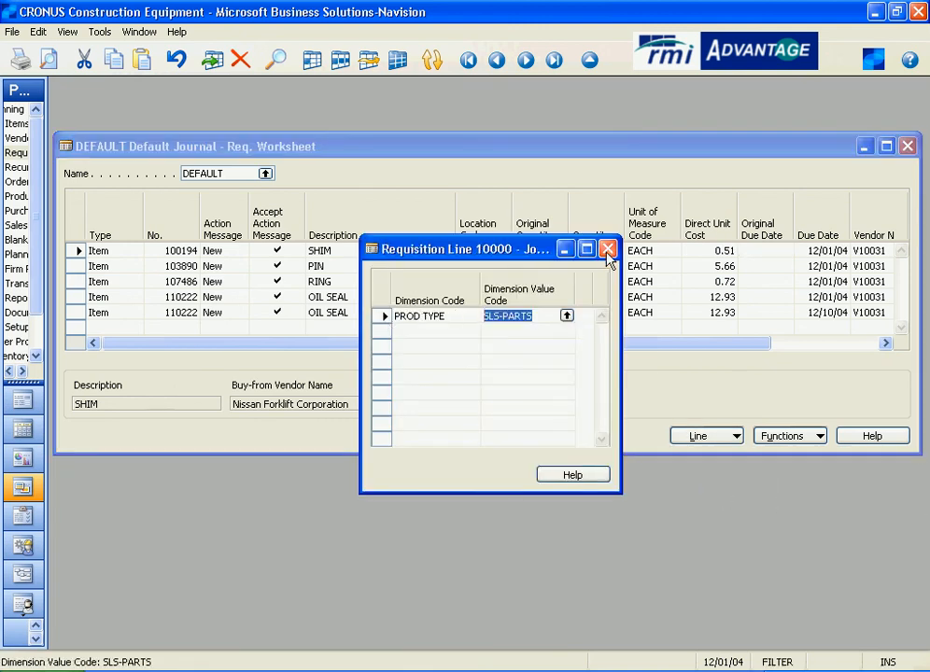
{"action": "left_click", "coordinate": [608, 249]}
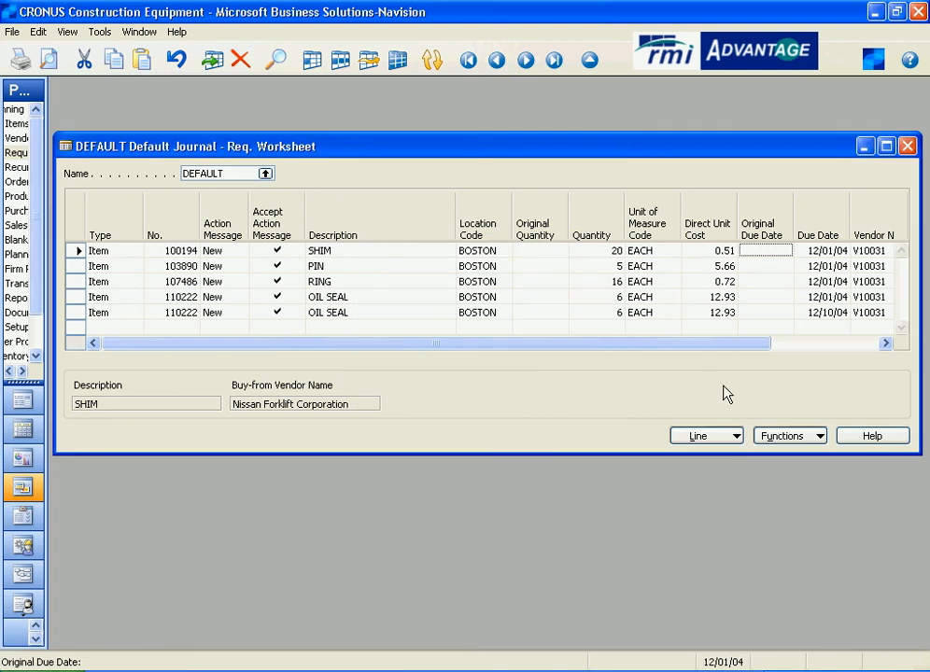
- Carry out the worksheet's action messages without printing orders, then close the requisition worksheet
{"action": "left_click", "coordinate": [814, 438]}
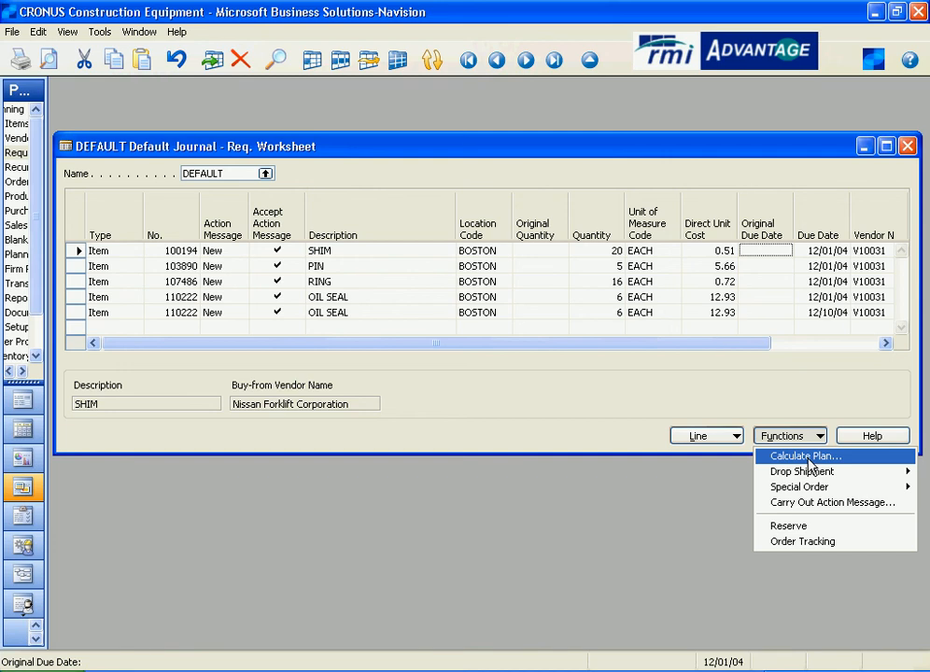
{"action": "mouse_move", "coordinate": [813, 488]}
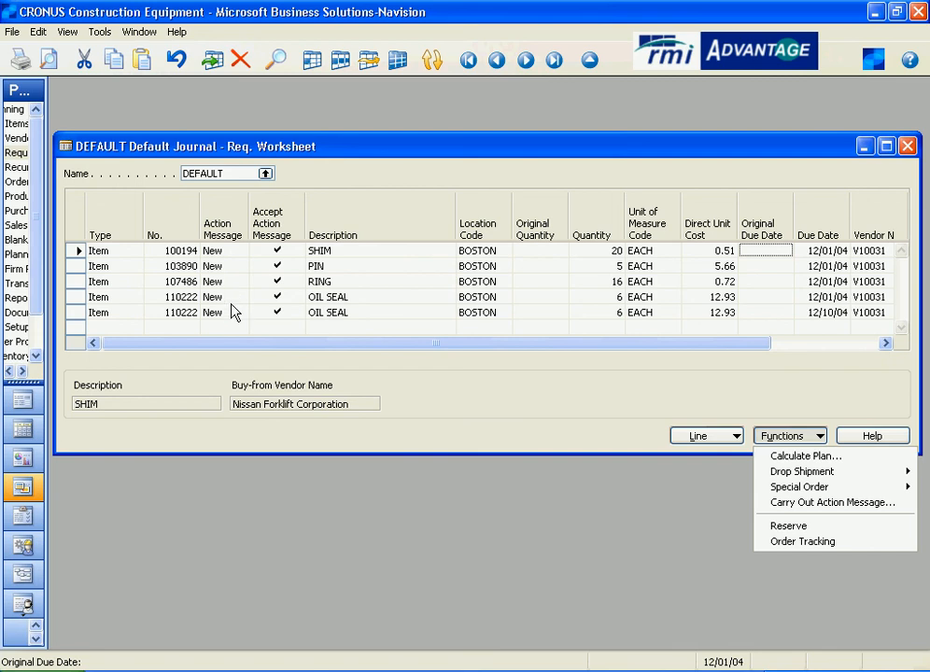
{"action": "left_click", "coordinate": [836, 512]}
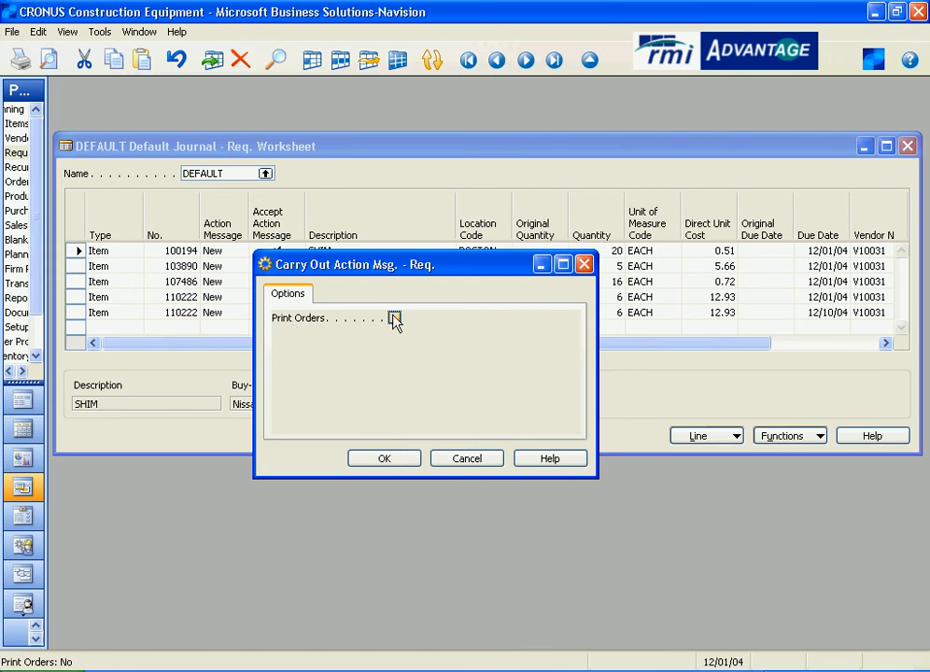
{"action": "left_click", "coordinate": [392, 465]}
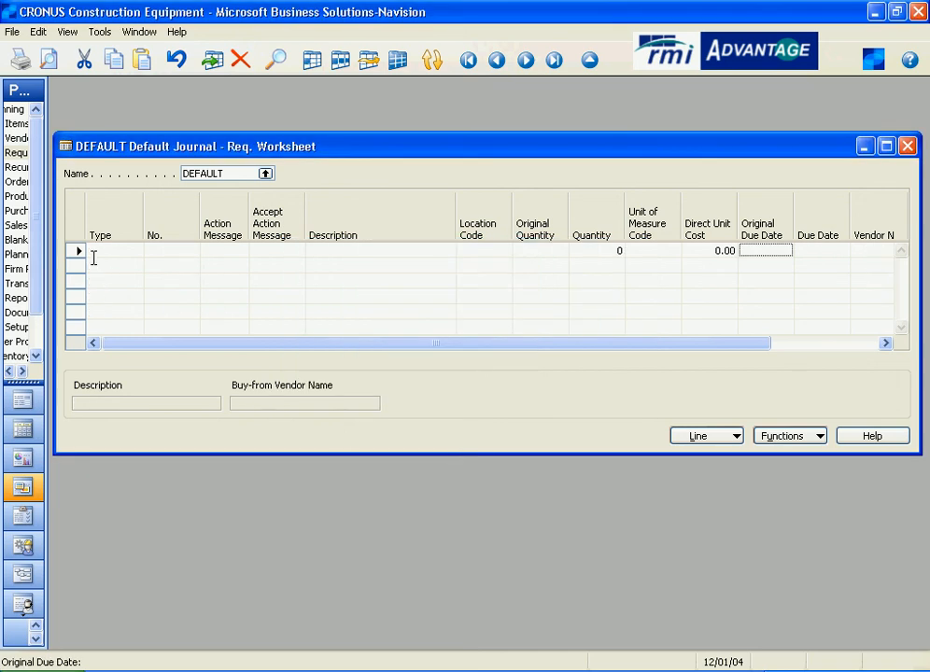
{"action": "key", "text": "Escape"}
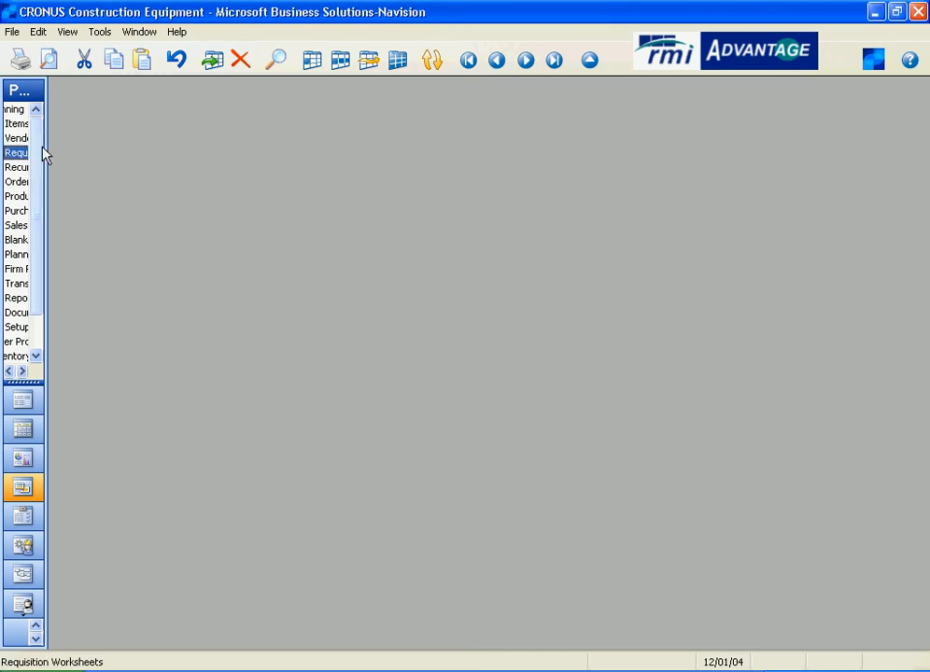
- Open the purchase orders under Order Processing to view the order created for BOSTON
{"action": "left_click_drag", "start_coordinate": [46, 142], "coordinate": [188, 148]}
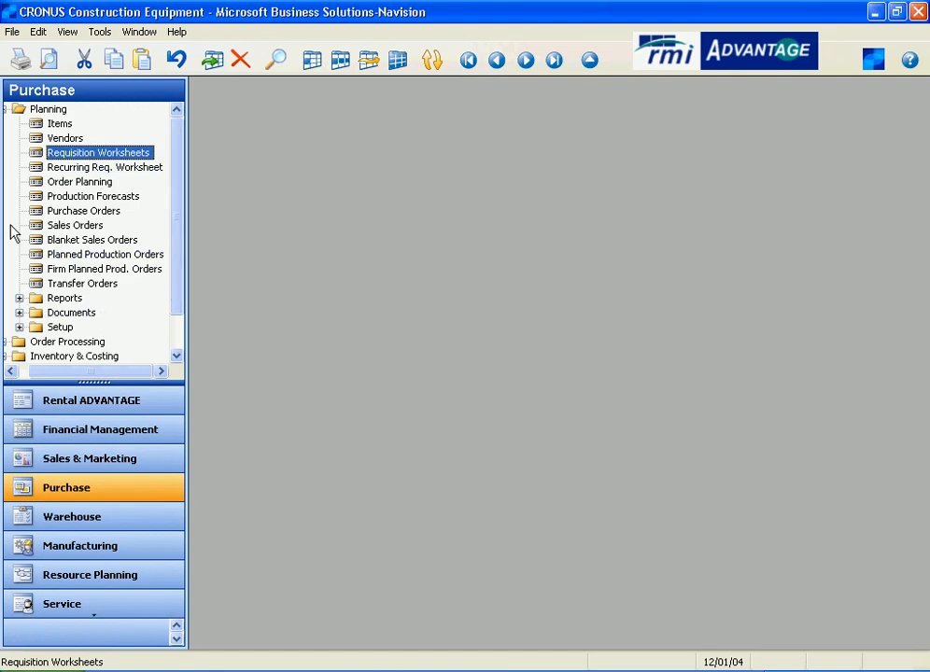
{"action": "double_click", "coordinate": [58, 110]}
{"action": "double_click", "coordinate": [61, 123]}
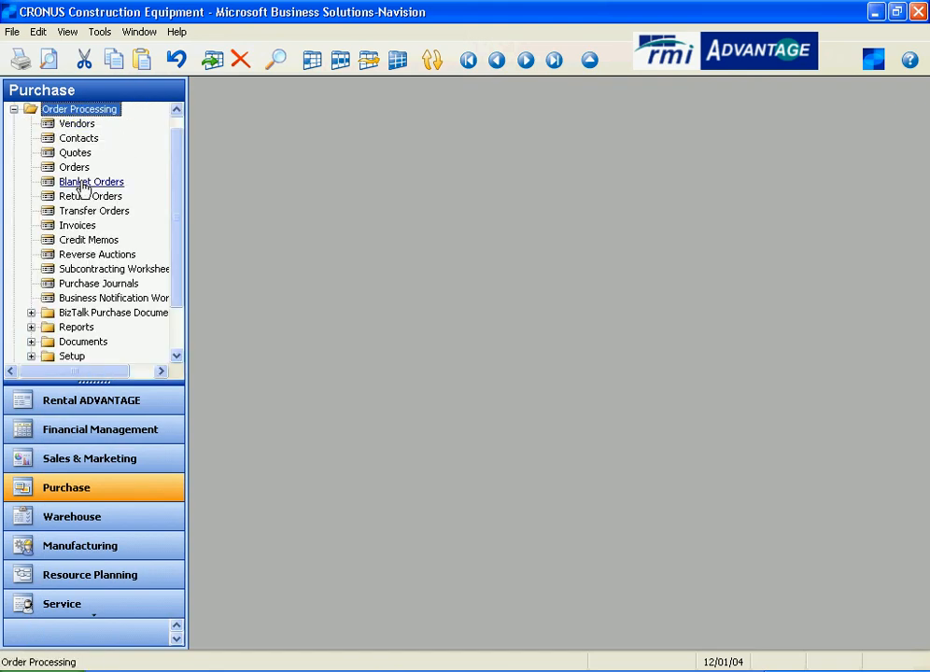
{"action": "left_click", "coordinate": [73, 169]}
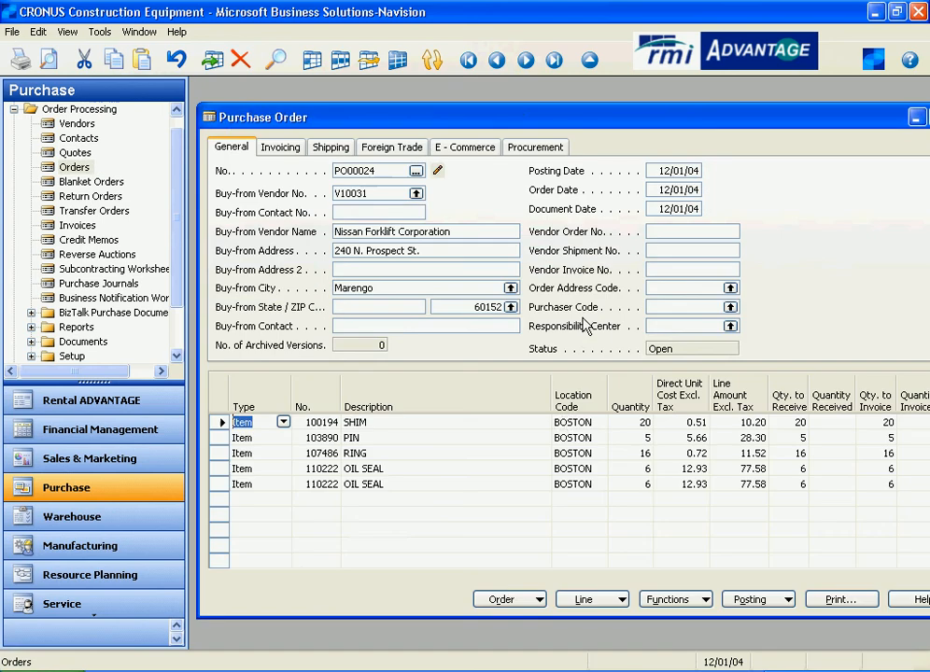